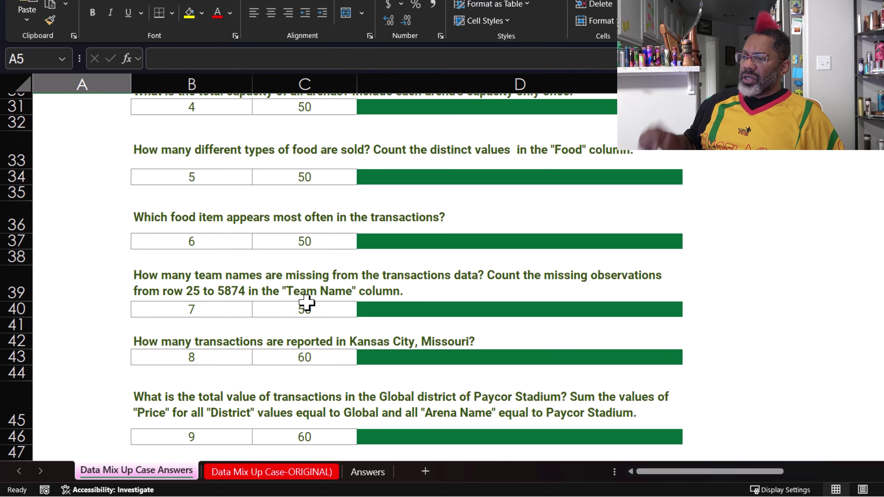
Examine the transactions on the Data Mix Up Case-ORIGINAL sheet for missing team names, arena names and locations
{"action": "left_click", "coordinate": [277, 473]}
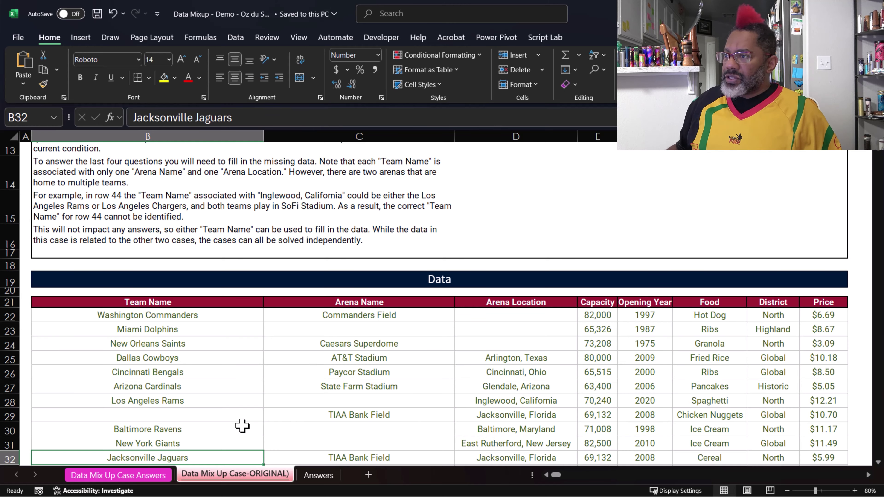
{"action": "scroll", "coordinate": [242, 425], "scroll_direction": "down", "scroll_amount": 10}
{"action": "scroll", "coordinate": [242, 425], "scroll_direction": "down", "scroll_amount": 8}
{"action": "scroll", "coordinate": [242, 425], "scroll_direction": "down", "scroll_amount": 6}
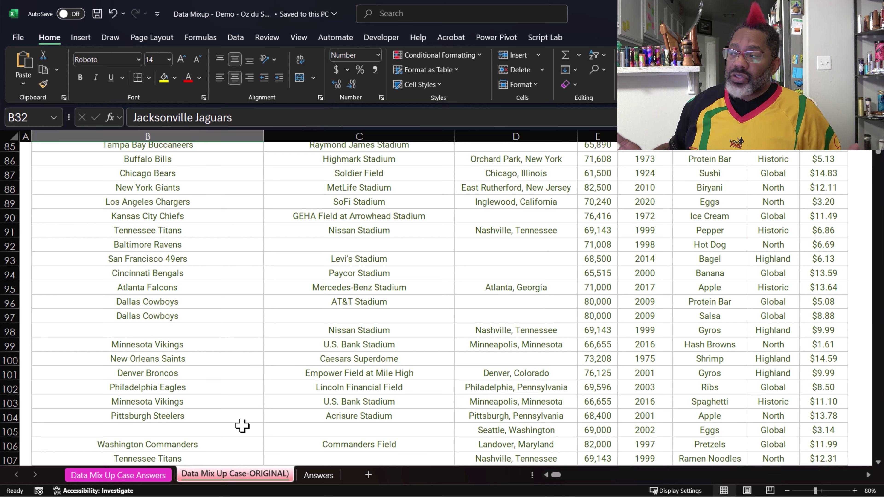
{"action": "scroll", "coordinate": [242, 426], "scroll_direction": "down", "scroll_amount": 12}
{"action": "scroll", "coordinate": [242, 425], "scroll_direction": "up", "scroll_amount": 12}
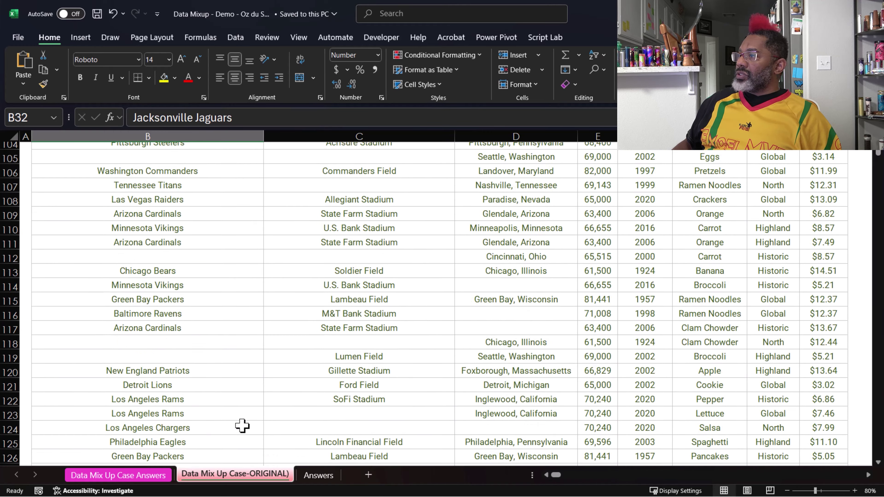
{"action": "scroll", "coordinate": [242, 425], "scroll_direction": "up", "scroll_amount": 11}
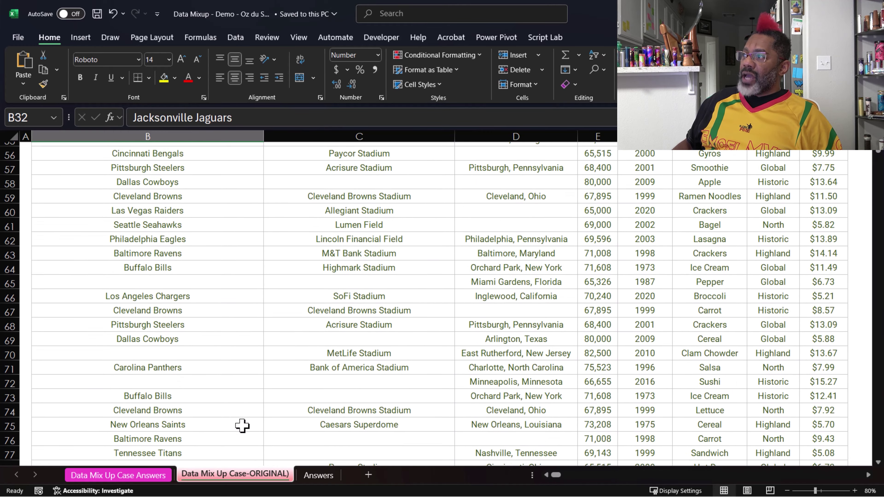
{"action": "scroll", "coordinate": [242, 425], "scroll_direction": "up", "scroll_amount": 10}
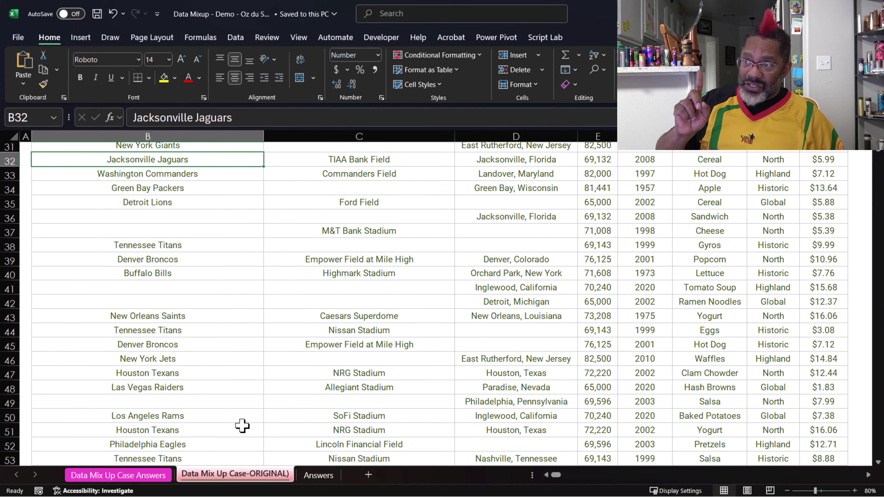
{"action": "scroll", "coordinate": [242, 426], "scroll_direction": "up", "scroll_amount": 3}
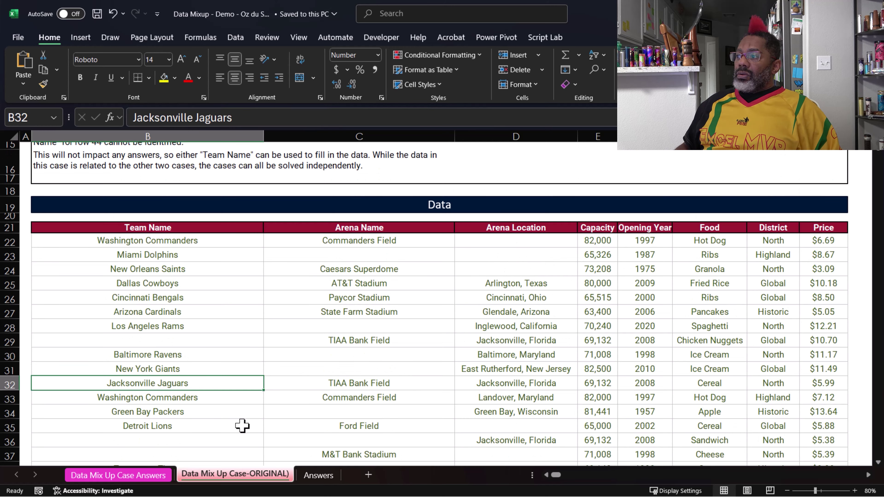
Compare the team, arena and location cells of the two Washington Commanders entries in rows 33 and 22
{"action": "left_click_drag", "start_coordinate": [217, 398], "coordinate": [542, 383]}
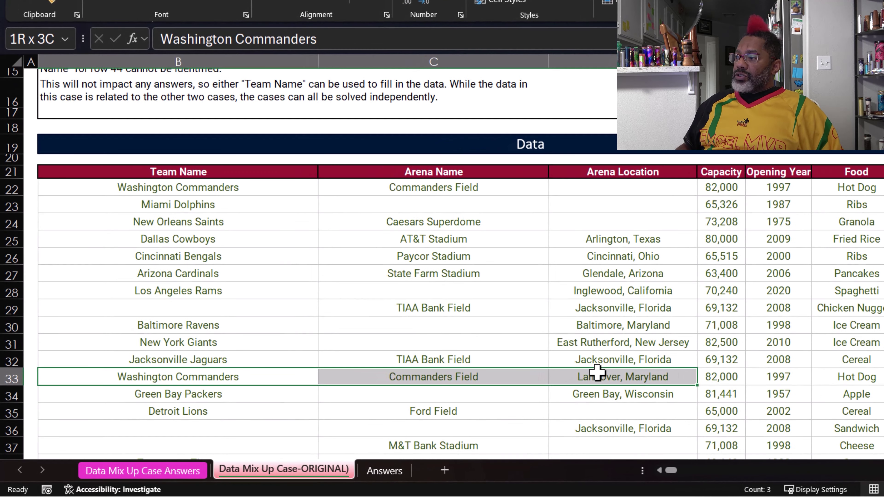
{"action": "left_click_drag", "start_coordinate": [597, 372], "coordinate": [593, 369]}
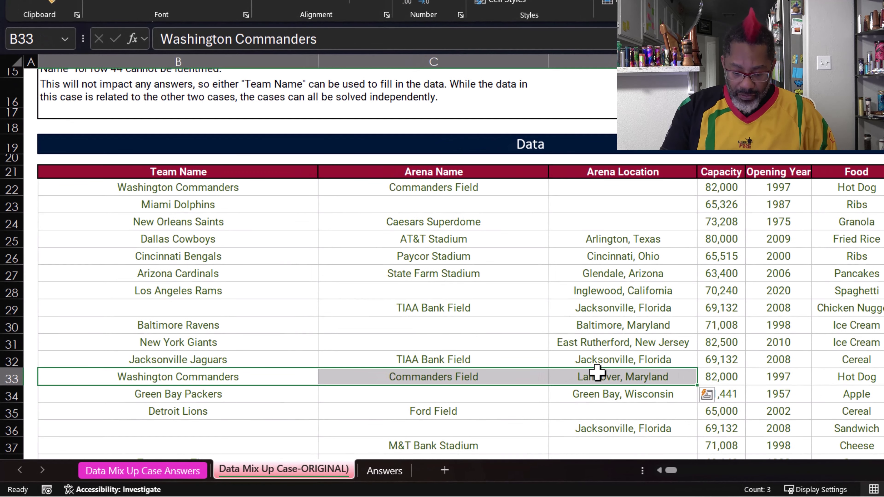
{"action": "left_click", "coordinate": [253, 188], "text": "ctrl"}
{"action": "left_click_drag", "start_coordinate": [330, 189], "coordinate": [605, 190]}
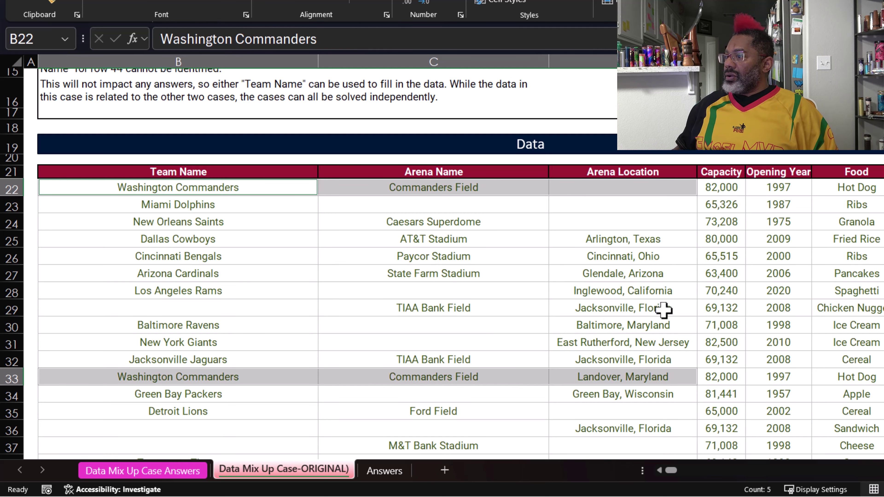
{"action": "left_click", "coordinate": [721, 291]}
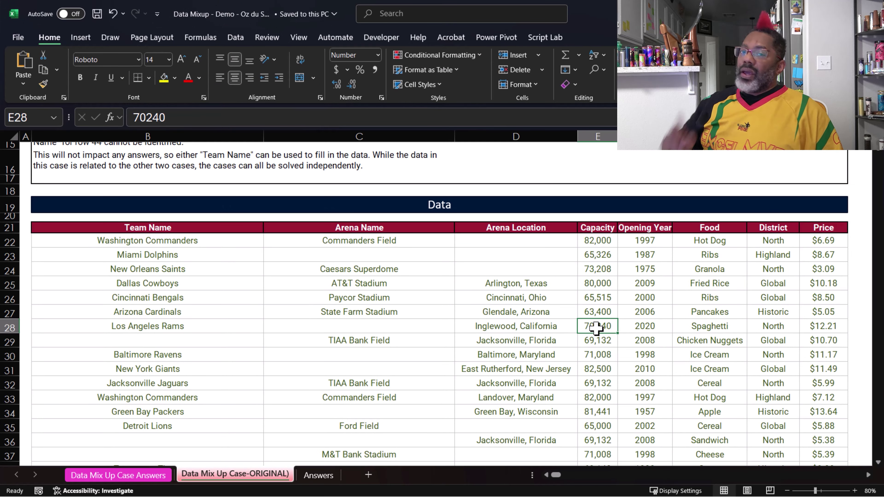
Review the case questions and their answers on the Answers sheet, and return to the original data sheet
{"action": "left_click", "coordinate": [320, 476]}
{"action": "scroll", "coordinate": [339, 378], "scroll_direction": "up", "scroll_amount": 2}
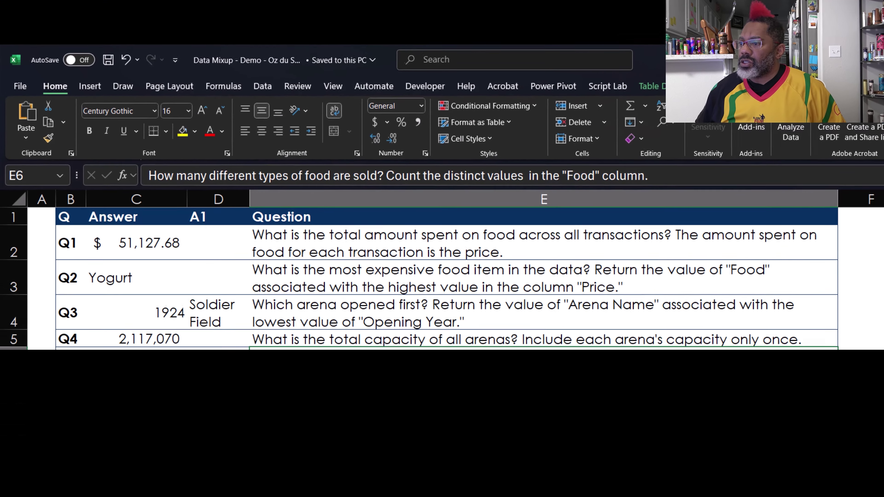
{"action": "left_click", "coordinate": [246, 480]}
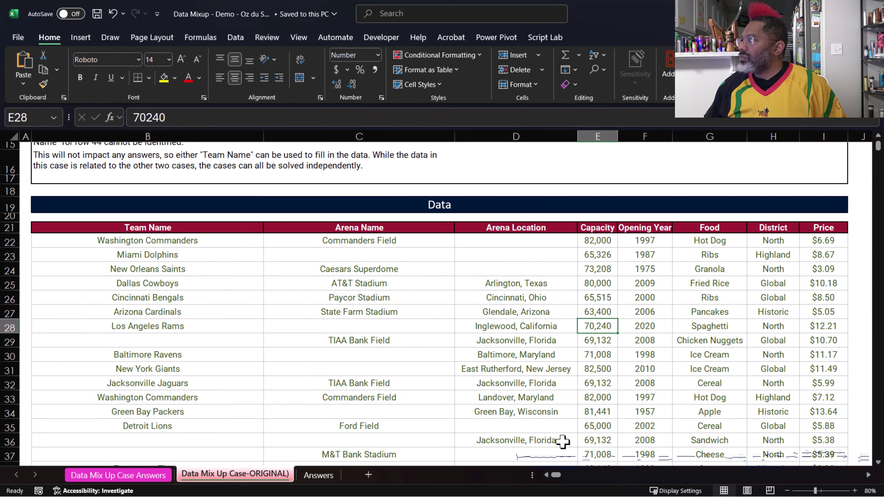
Total the whole Price column with =SUM(I:I) in cell M19, beside the data
{"action": "mouse_move", "coordinate": [558, 476]}
{"action": "left_mouse_down"}
{"action": "mouse_move", "coordinate": [565, 479]}
{"action": "mouse_move", "coordinate": [559, 484]}
{"action": "left_mouse_up"}
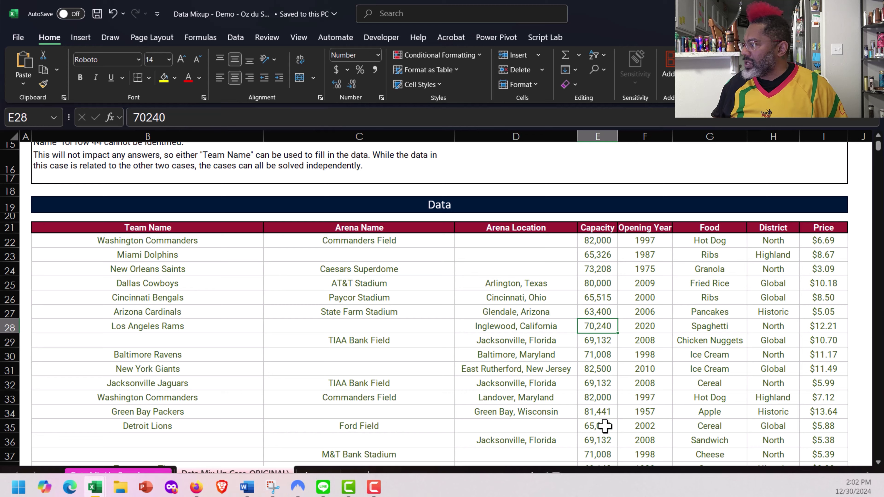
{"action": "scroll", "coordinate": [867, 477], "scroll_direction": "right", "scroll_amount": 3}
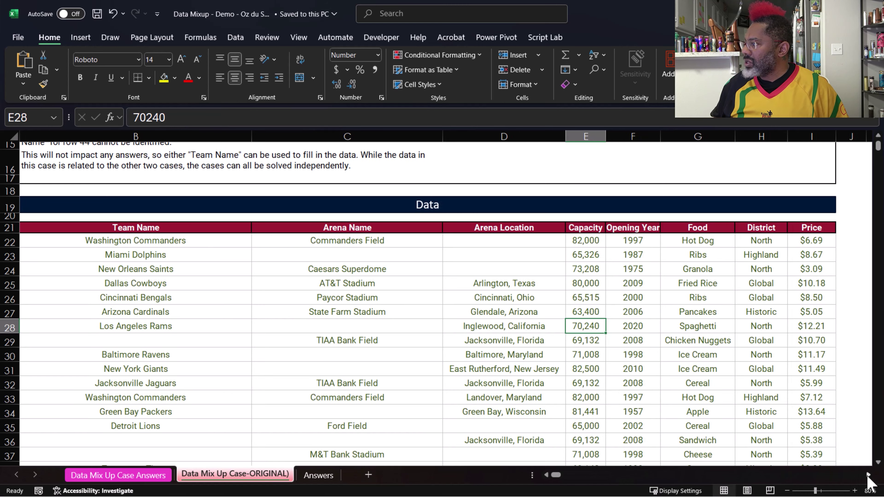
{"action": "left_click_drag", "start_coordinate": [550, 228], "coordinate": [553, 296]}
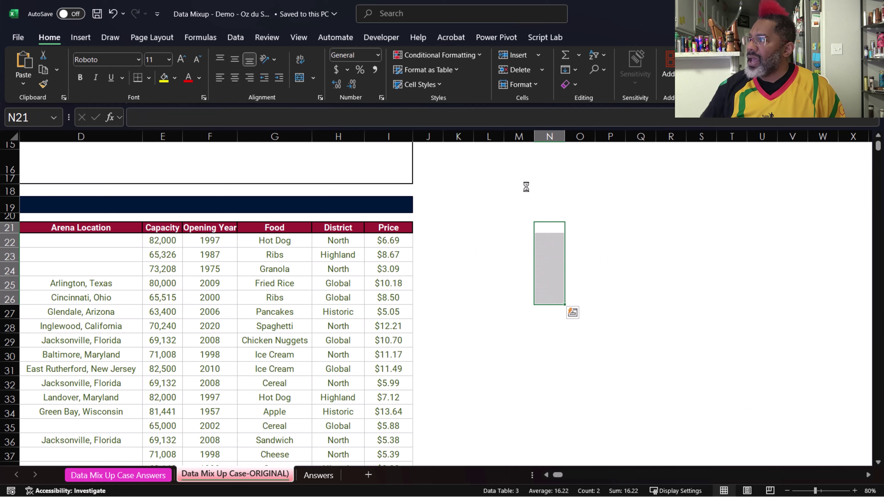
{"action": "left_click", "coordinate": [516, 211]}
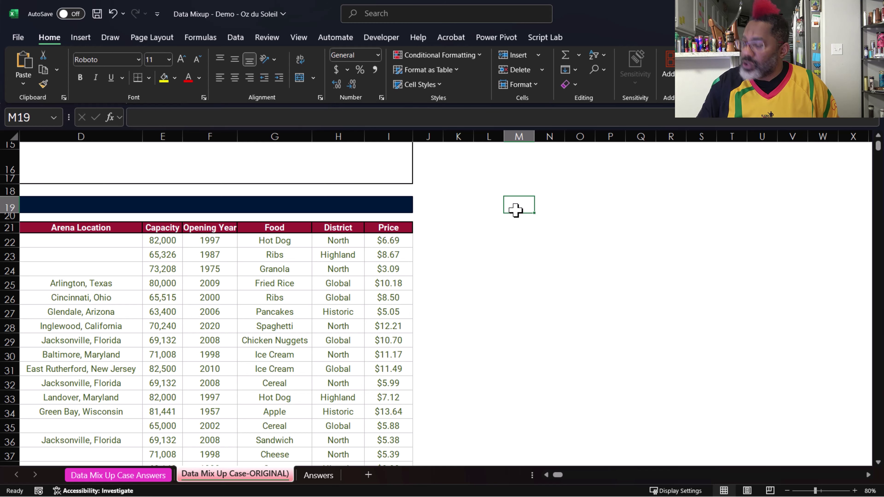
{"action": "type", "text": "="}
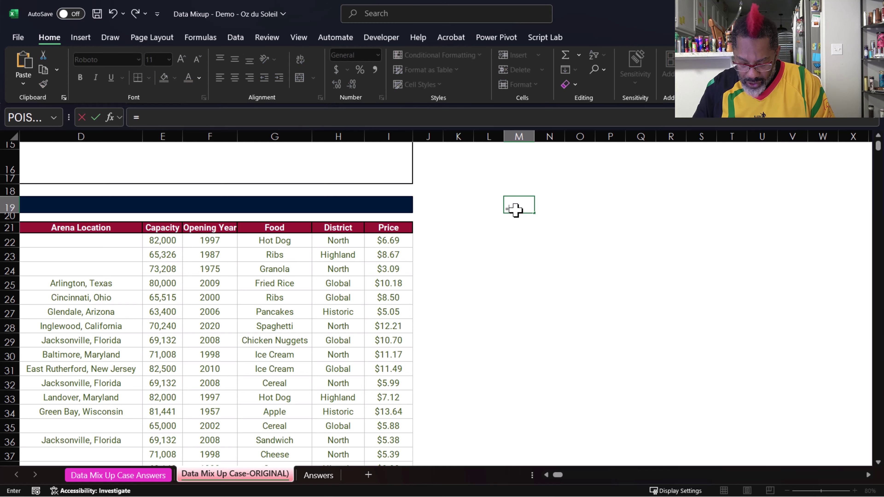
{"action": "type", "text": "sum("}
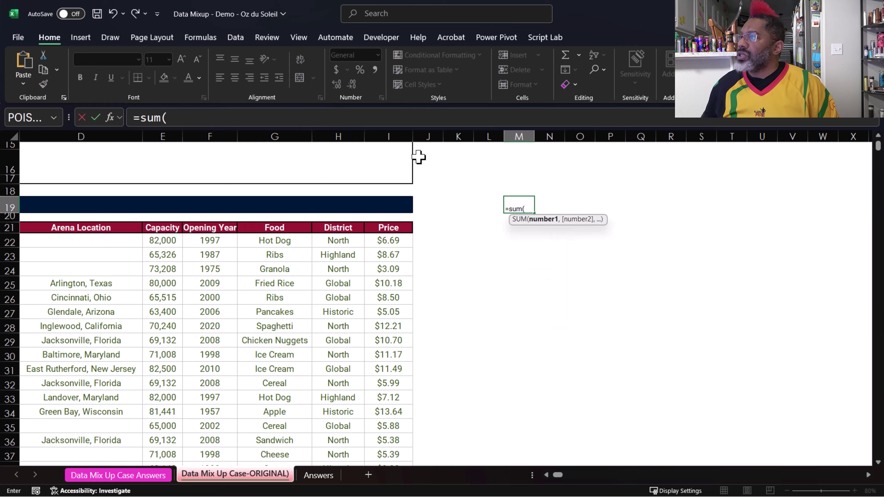
{"action": "left_click", "coordinate": [396, 132]}
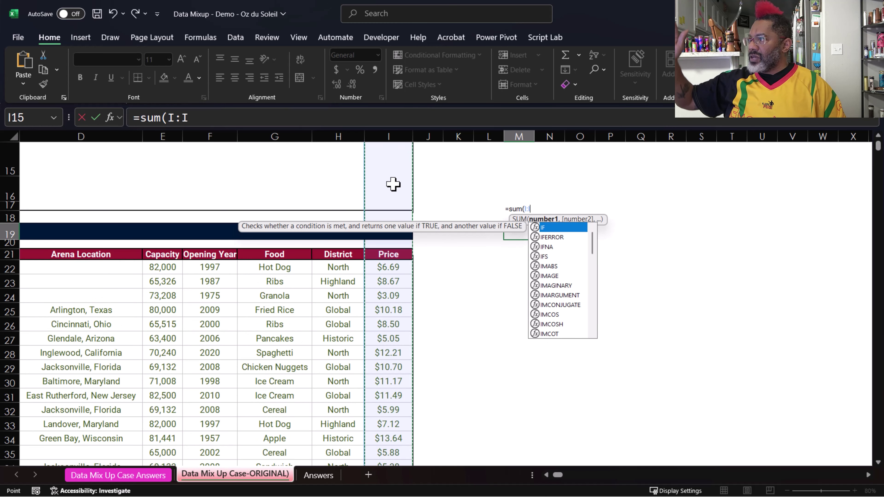
{"action": "key", "text": "Return"}
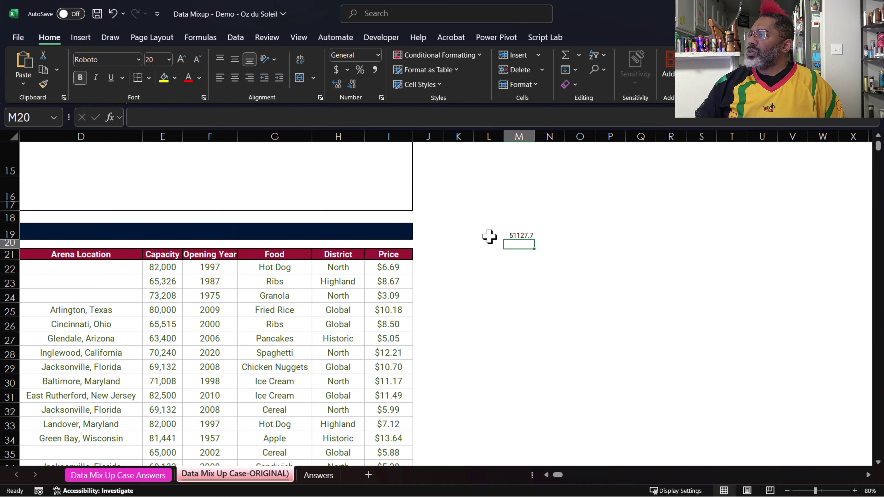
Examine the answer choices offered for question 1 on the Data Mix Up Case Answers sheet
{"action": "left_click", "coordinate": [152, 477]}
{"action": "scroll", "coordinate": [280, 239], "scroll_direction": "up", "scroll_amount": 6}
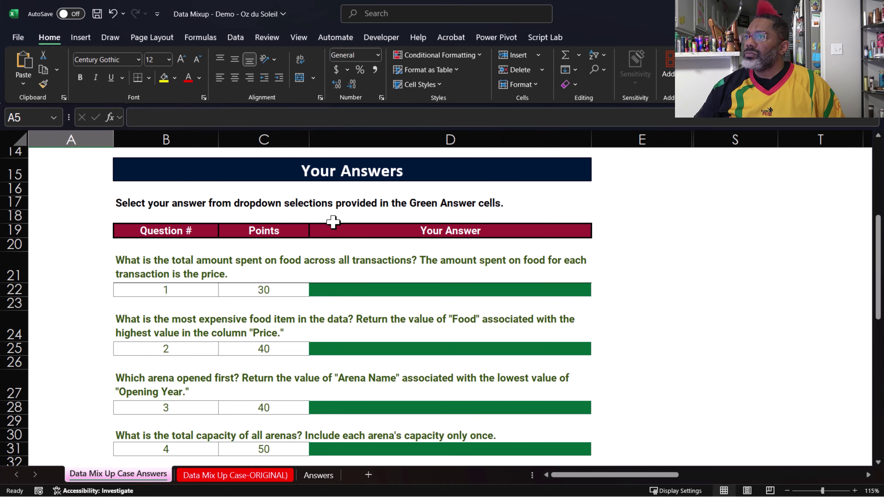
{"action": "left_click", "coordinate": [377, 291]}
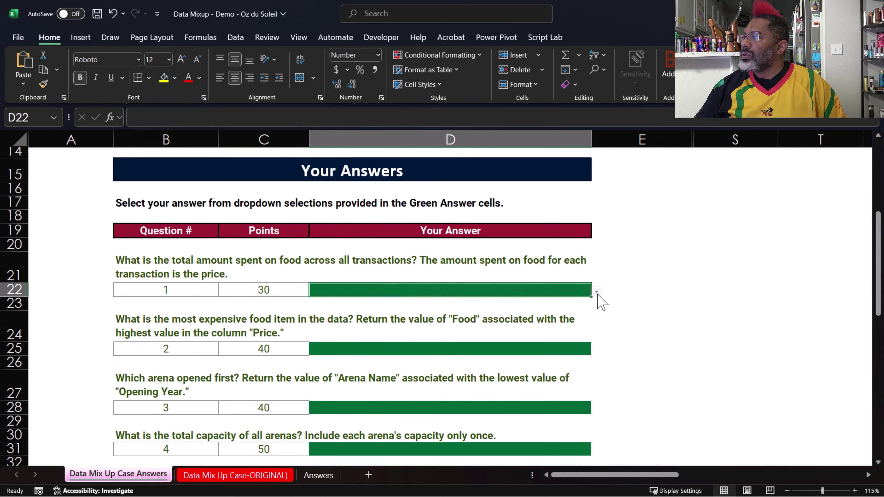
{"action": "left_click", "coordinate": [596, 294]}
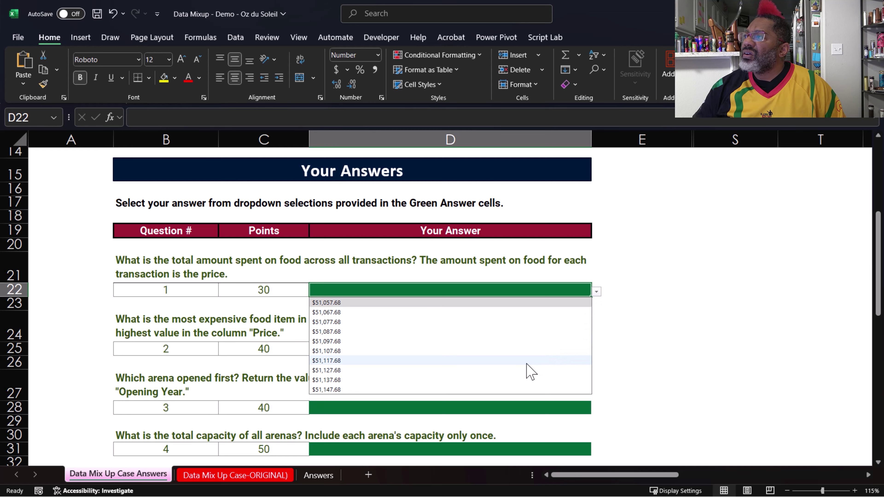
{"action": "left_click", "coordinate": [79, 351]}
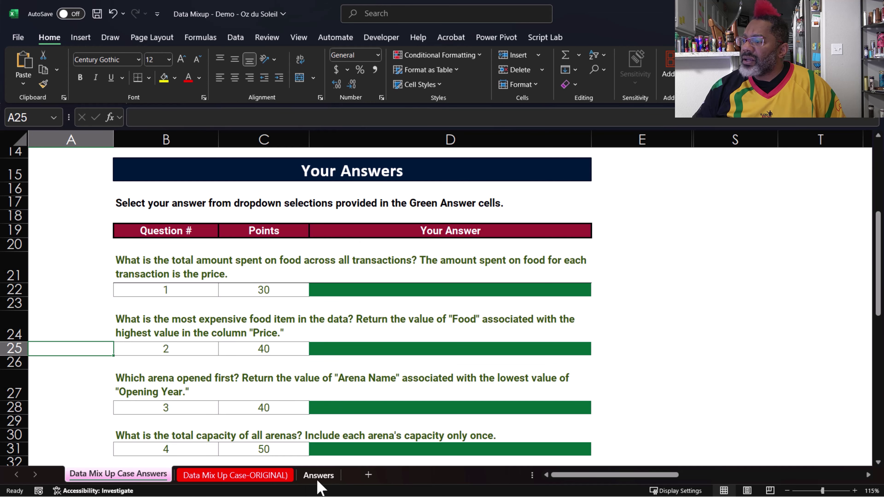
Format the price total in M19 on the original data sheet as accounting currency and autofit column M
{"action": "left_click", "coordinate": [319, 475]}
{"action": "left_click", "coordinate": [276, 475]}
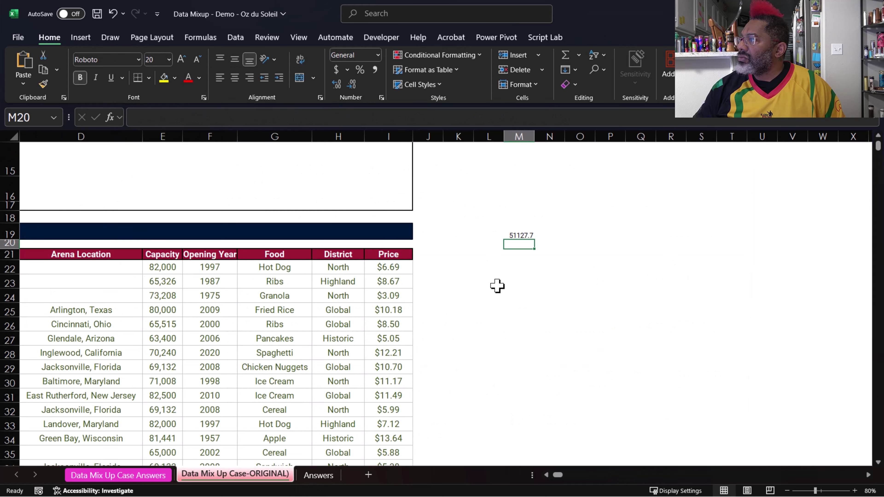
{"action": "left_click", "coordinate": [516, 234]}
{"action": "left_click", "coordinate": [336, 70]}
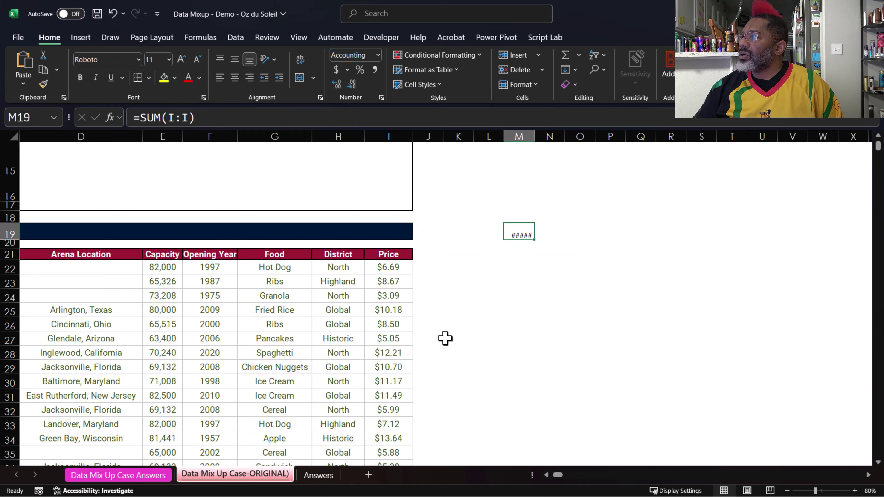
{"action": "double_click", "coordinate": [534, 138]}
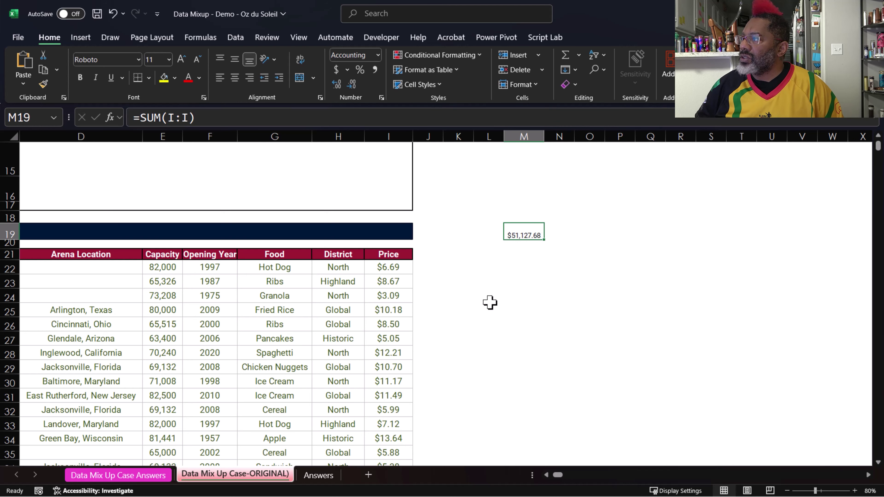
Choose $51,127.68 as the answer to question 1 in cell D22 of the Data Mix Up Case Answers sheet
{"action": "left_click", "coordinate": [120, 475]}
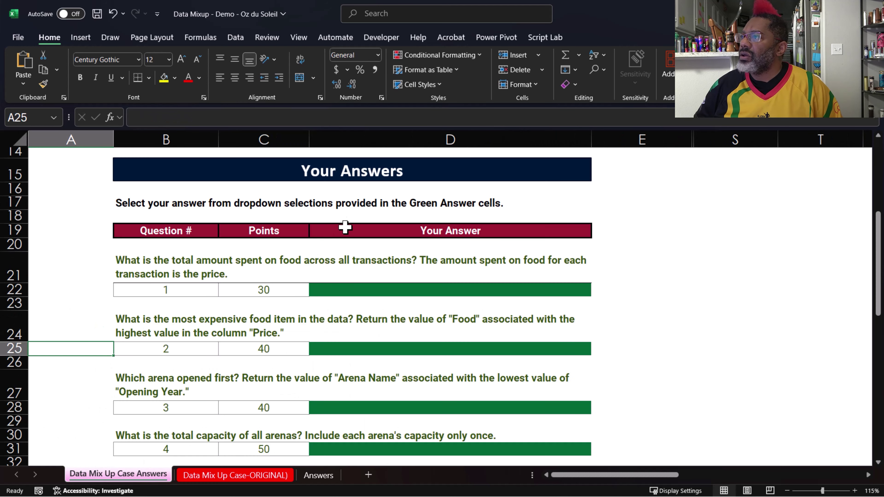
{"action": "left_click", "coordinate": [369, 290]}
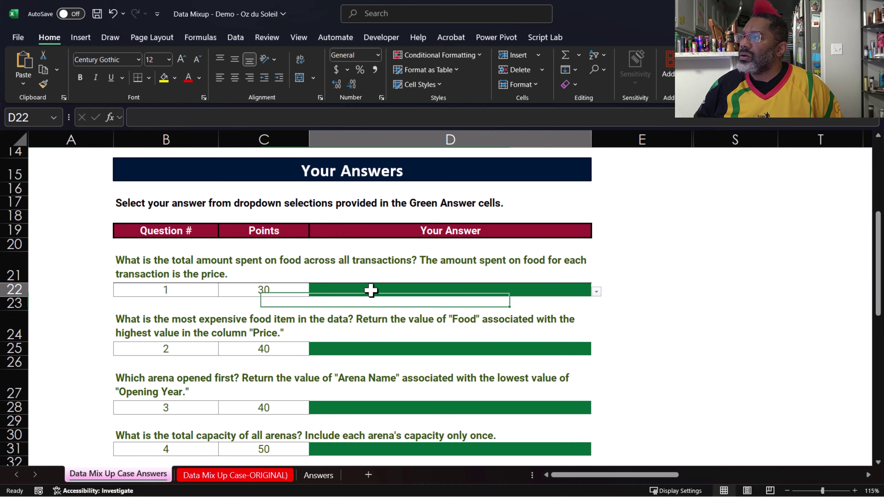
{"action": "left_click", "coordinate": [597, 293]}
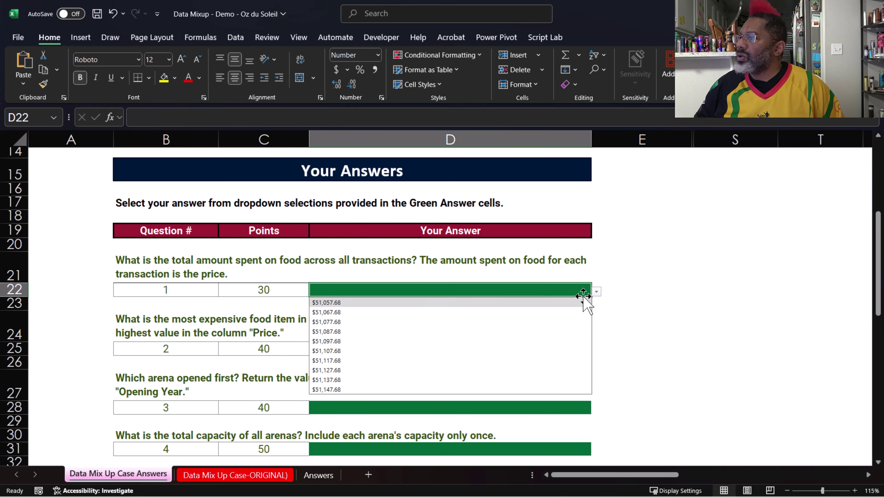
{"action": "left_click", "coordinate": [331, 371]}
{"action": "left_click", "coordinate": [658, 361]}
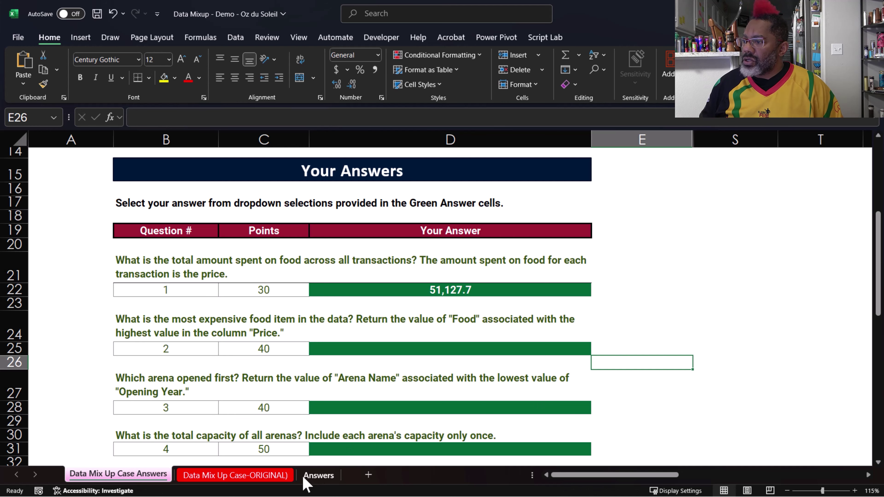
Convert the transaction data in B21:I5781 on the original data sheet into a table with headers
{"action": "left_click", "coordinate": [241, 476]}
{"action": "left_click", "coordinate": [384, 339]}
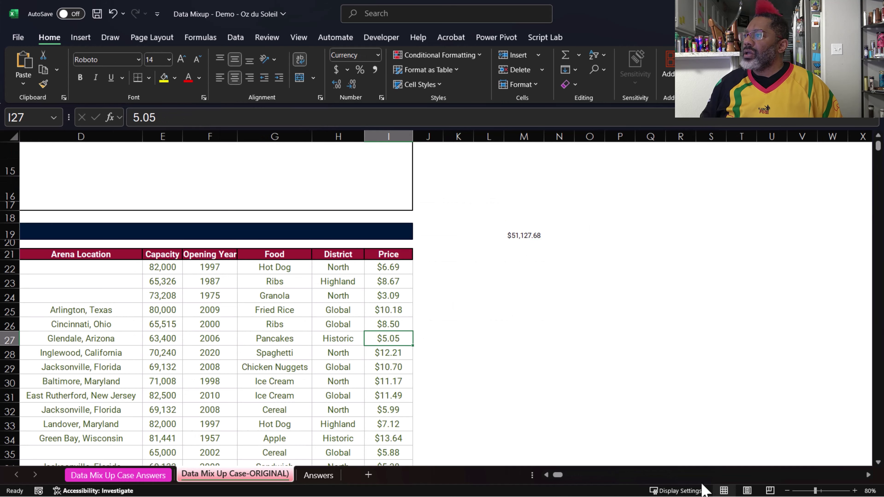
{"action": "left_click_drag", "start_coordinate": [558, 477], "coordinate": [552, 475]}
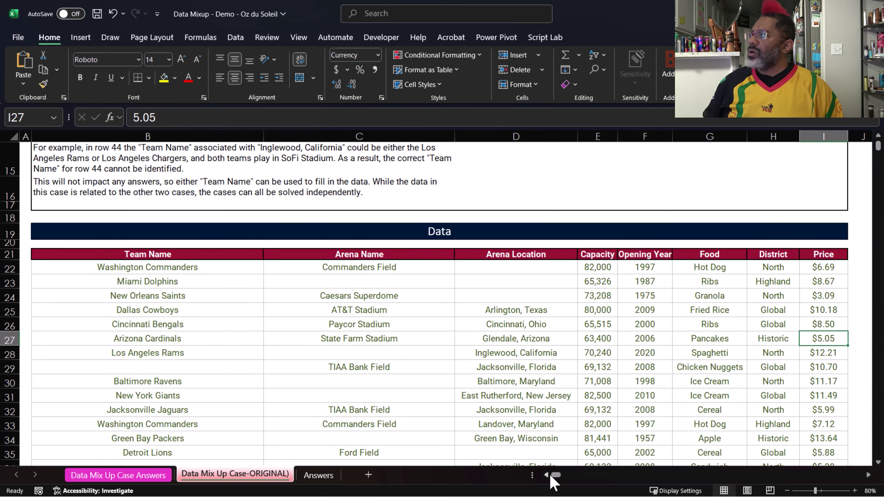
{"action": "left_click", "coordinate": [822, 311]}
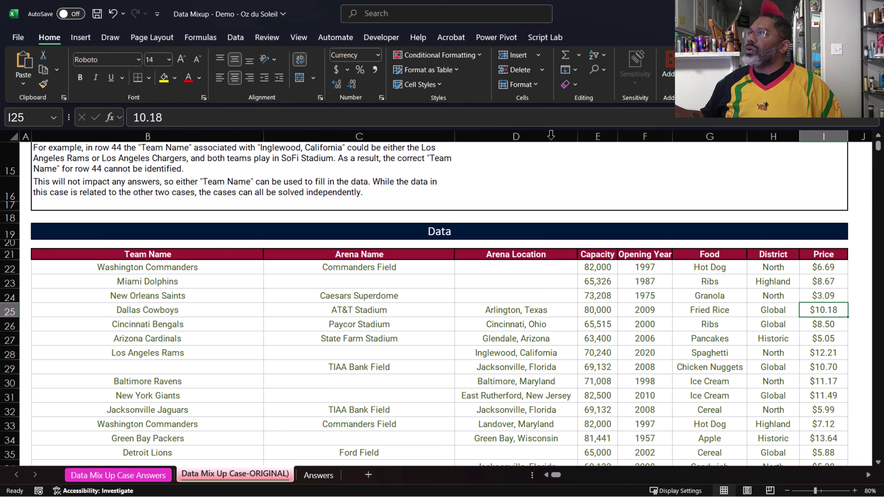
{"action": "left_click", "coordinate": [455, 70]}
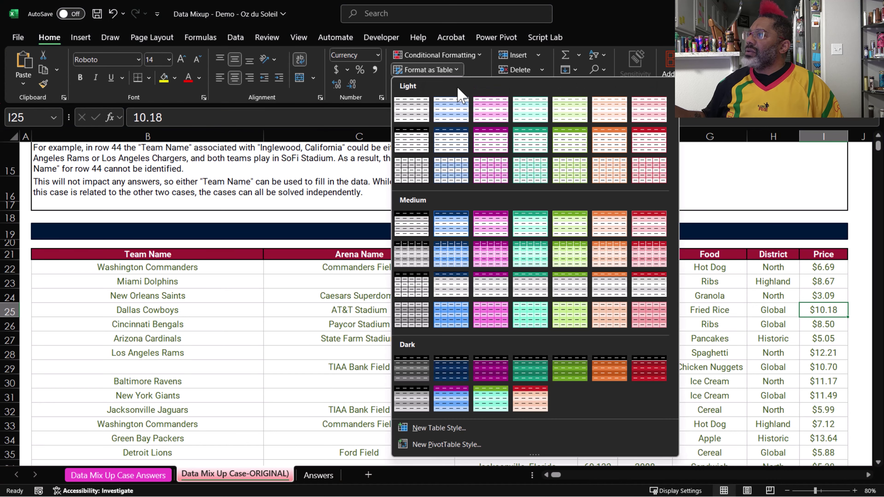
{"action": "key", "text": "Escape"}
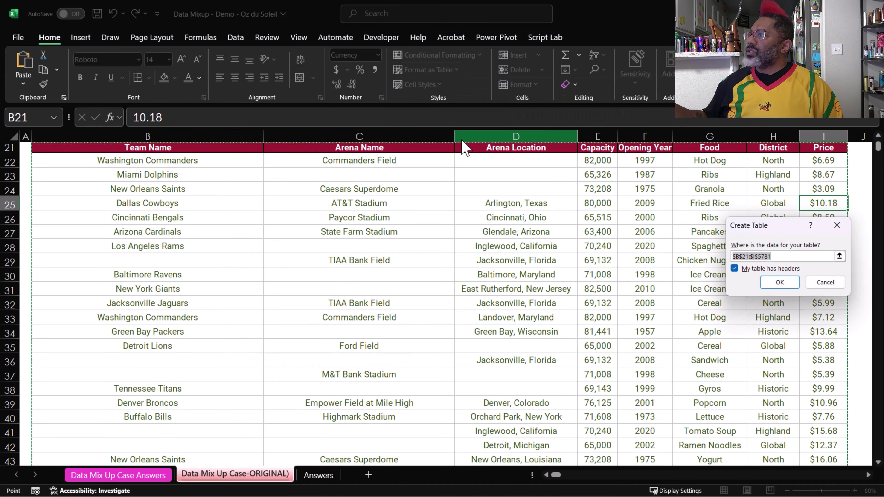
{"action": "left_click", "coordinate": [783, 281]}
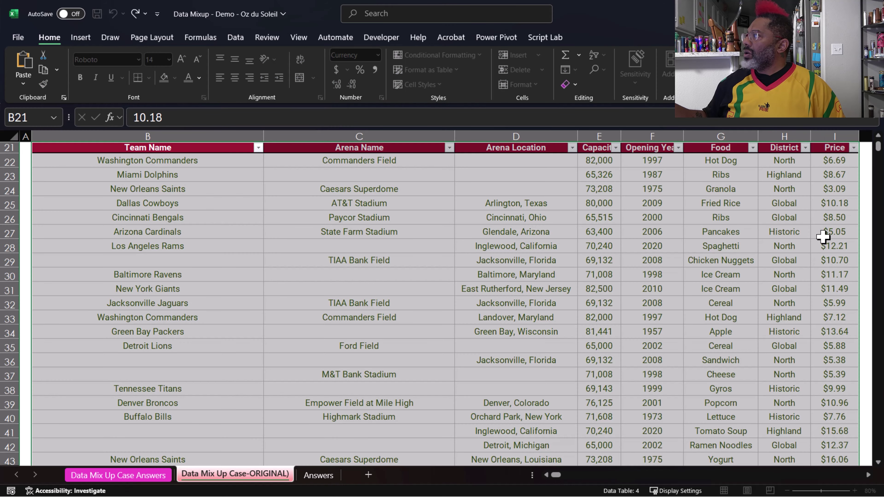
{"action": "left_click", "coordinate": [823, 233]}
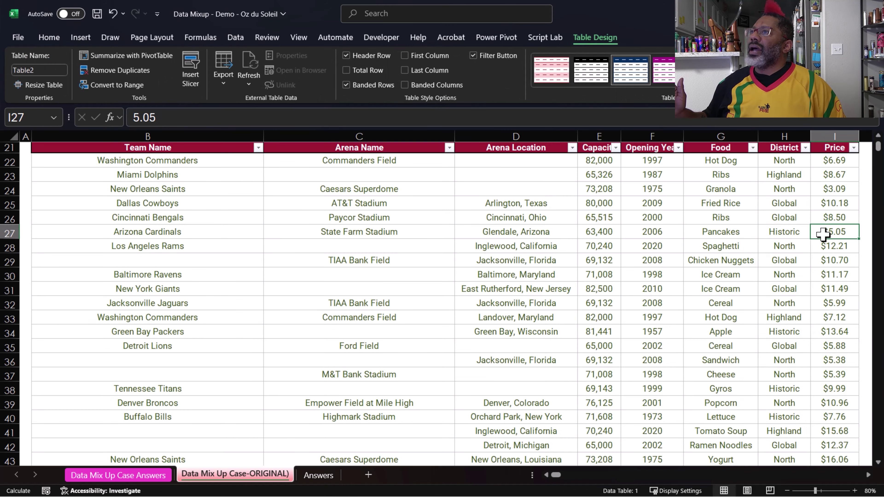
Sort the transaction table by Price from largest to smallest and check which food is at its head
{"action": "left_click", "coordinate": [240, 38]}
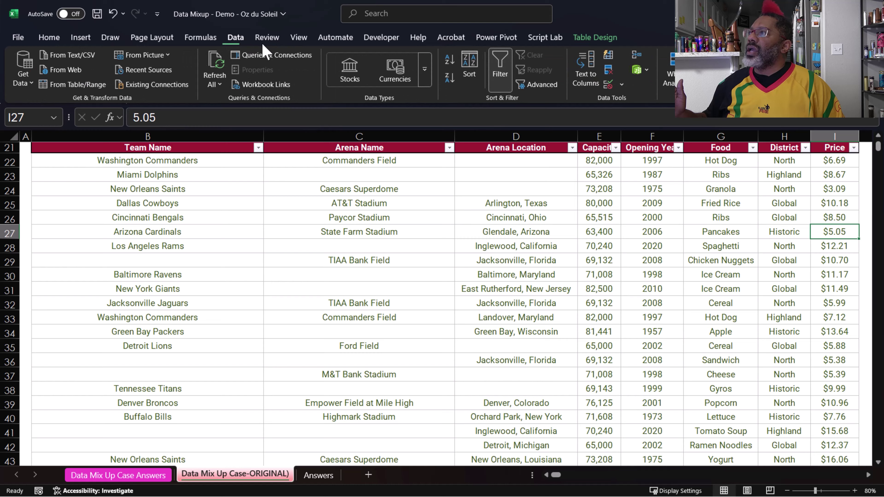
{"action": "left_click", "coordinate": [469, 68]}
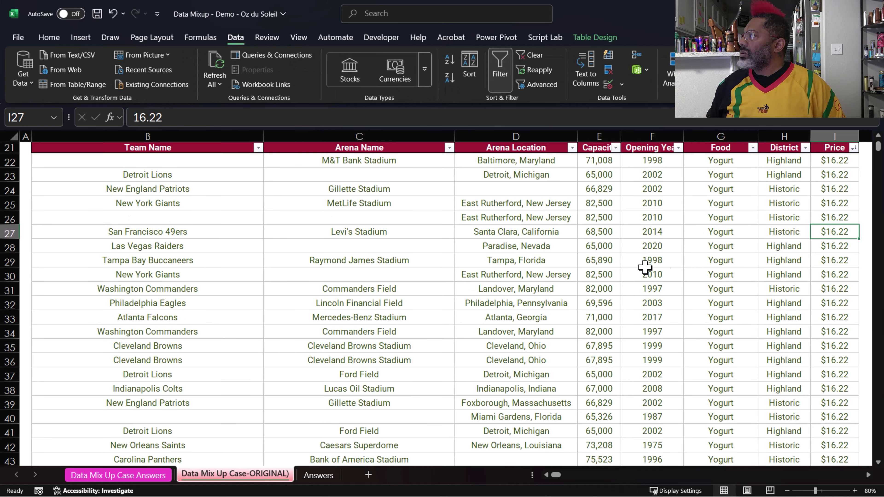
{"action": "scroll", "coordinate": [805, 292], "scroll_direction": "up", "scroll_amount": 3}
{"action": "left_click", "coordinate": [709, 352]}
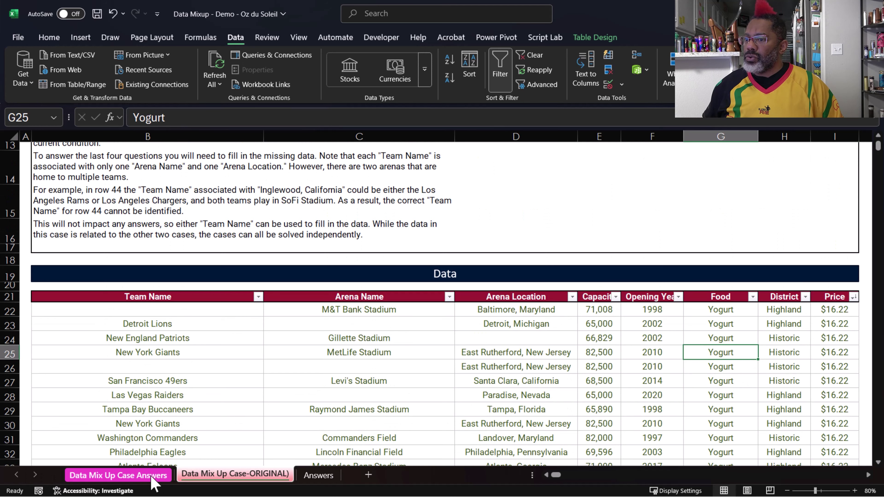
Choose Yogurt as the answer to question 2 in cell D25 of the Data Mix Up Case Answers sheet
{"action": "left_click", "coordinate": [142, 475]}
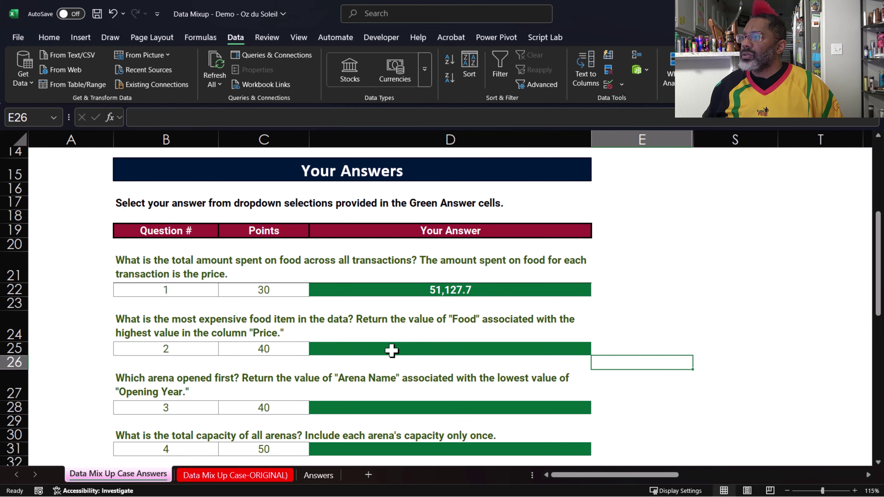
{"action": "left_click", "coordinate": [391, 348]}
{"action": "left_click", "coordinate": [596, 351]}
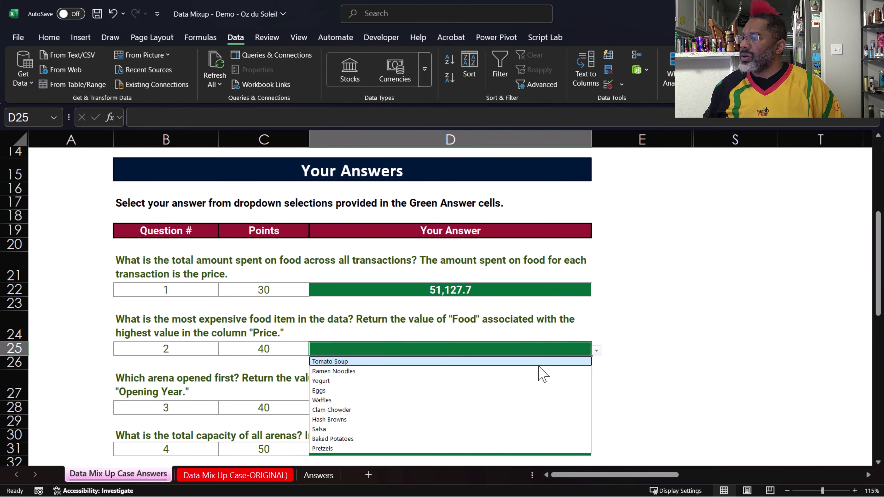
{"action": "left_click", "coordinate": [527, 381]}
{"action": "left_click", "coordinate": [646, 386]}
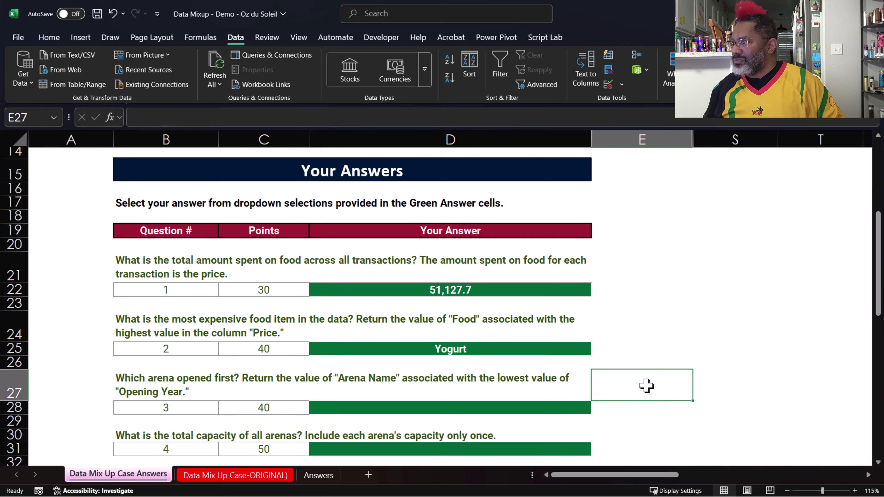
Undo the question 2 answer and the Price sort so the transaction table returns to its original row order
{"action": "scroll", "coordinate": [646, 385], "scroll_direction": "down", "scroll_amount": 2}
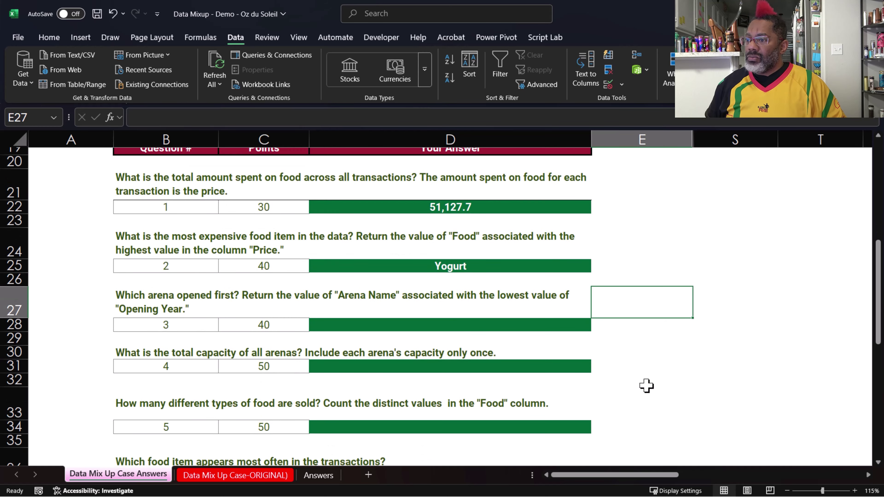
{"action": "left_click", "coordinate": [264, 475]}
{"action": "left_click", "coordinate": [306, 339]}
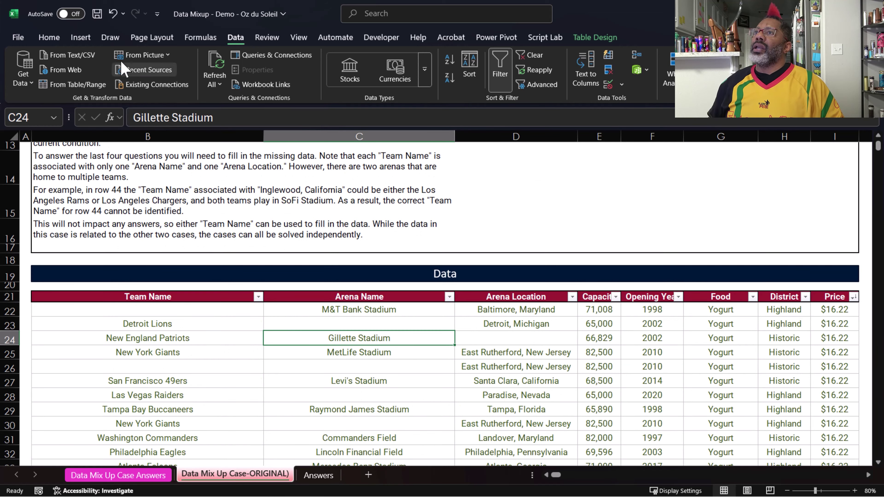
{"action": "left_click", "coordinate": [113, 14]}
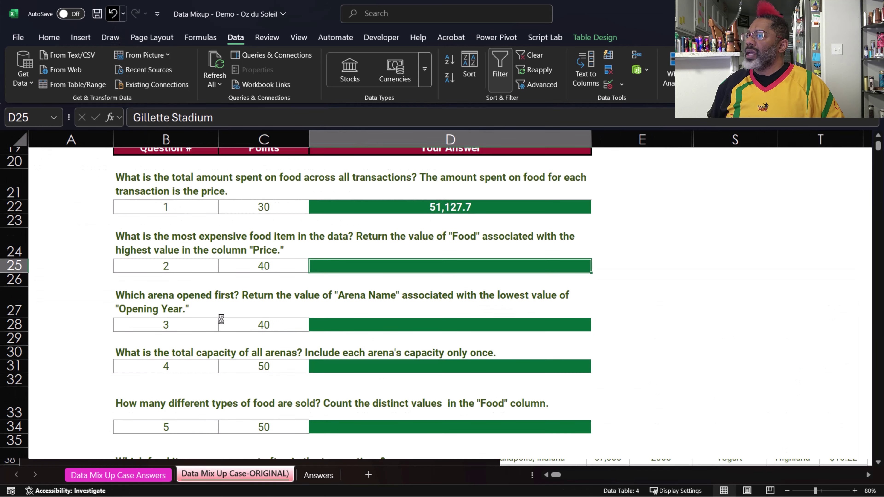
{"action": "left_click", "coordinate": [112, 14]}
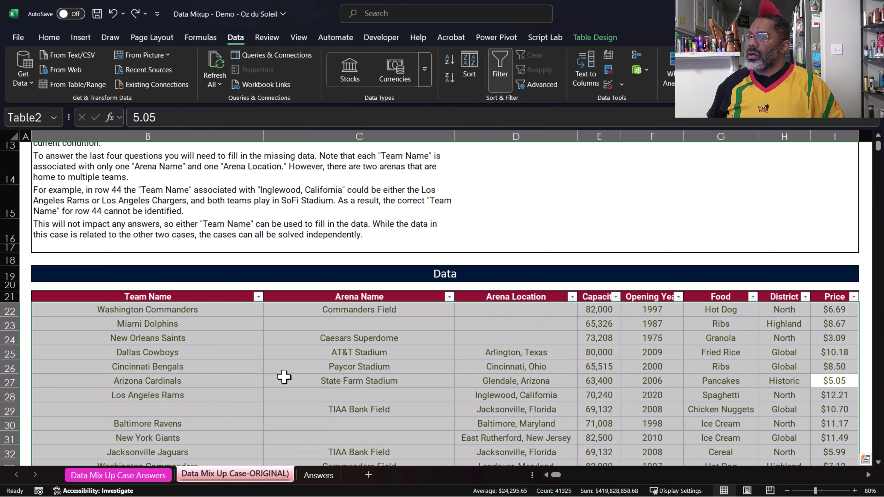
Choose Yogurt again as the question 2 answer in cell D25 of the Data Mix Up Case Answers sheet
{"action": "left_click", "coordinate": [120, 474]}
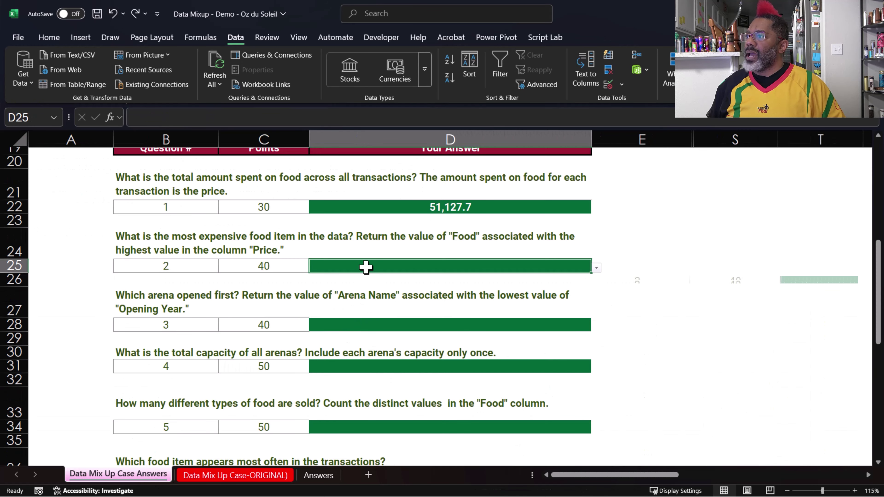
{"action": "left_click", "coordinate": [596, 268]}
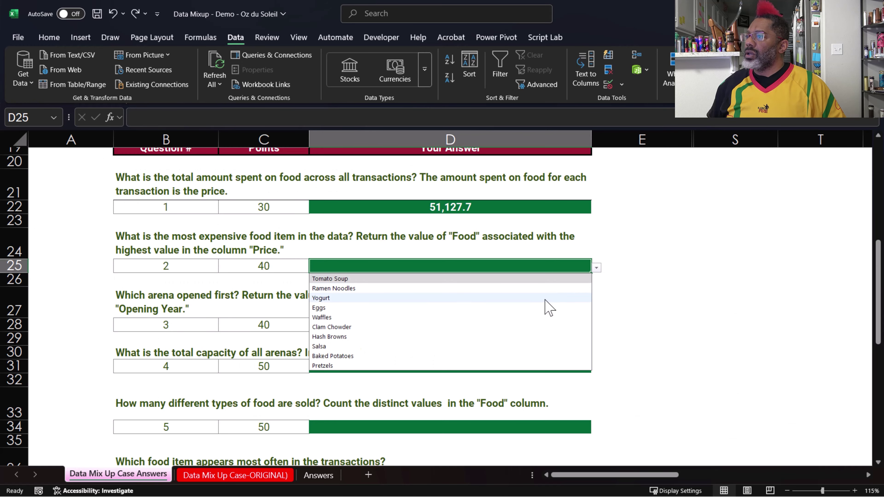
{"action": "left_click", "coordinate": [546, 300]}
{"action": "left_click", "coordinate": [545, 300]}
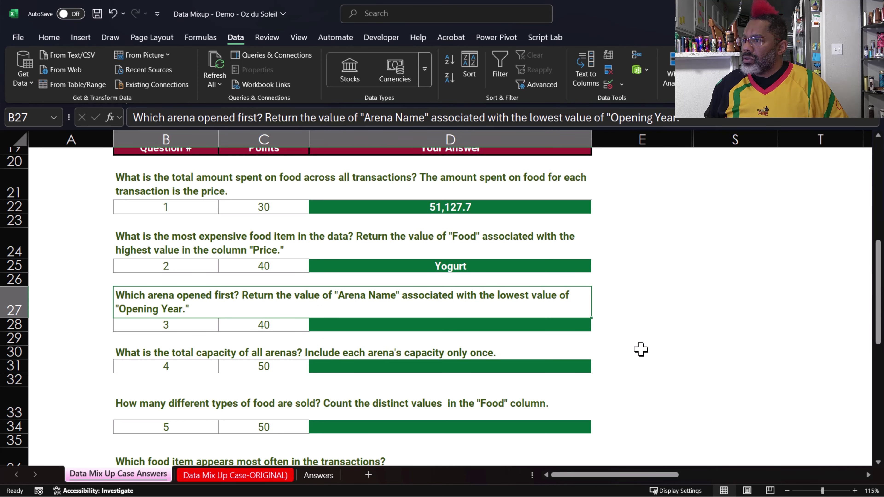
Filter the table on the original data sheet to show only rows with Opening Year 1924
{"action": "left_click", "coordinate": [261, 476]}
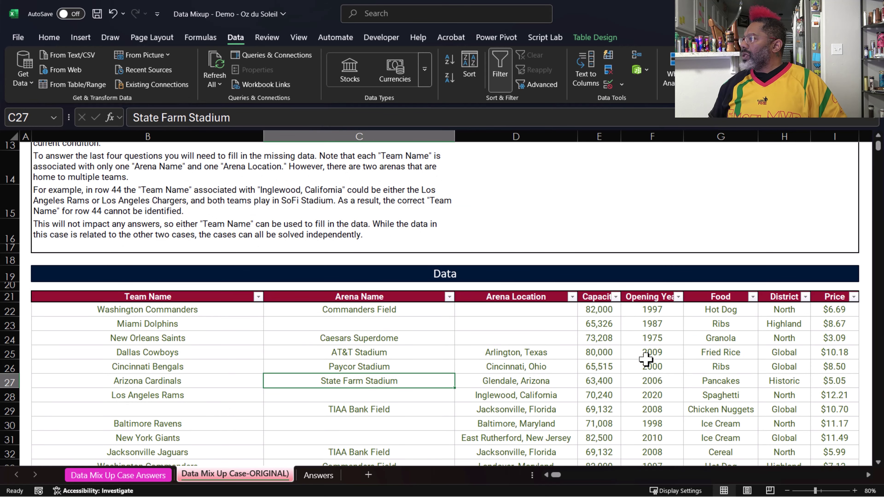
{"action": "left_click", "coordinate": [645, 359]}
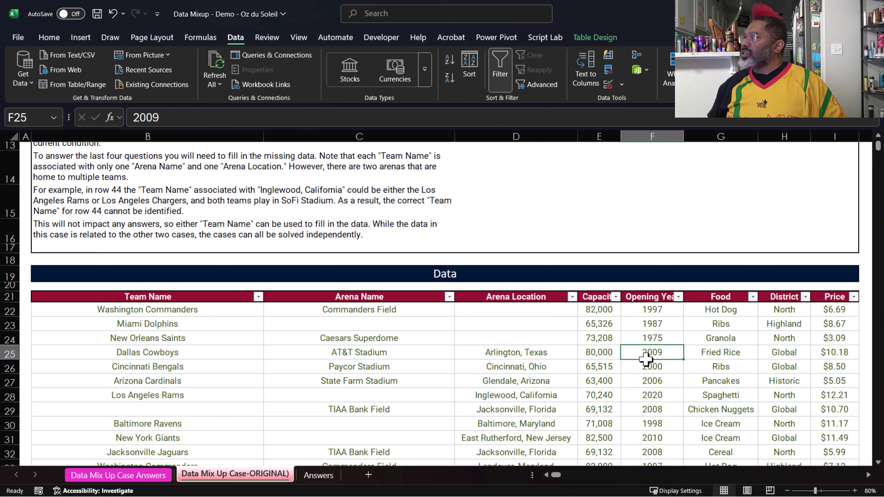
{"action": "left_click", "coordinate": [679, 296]}
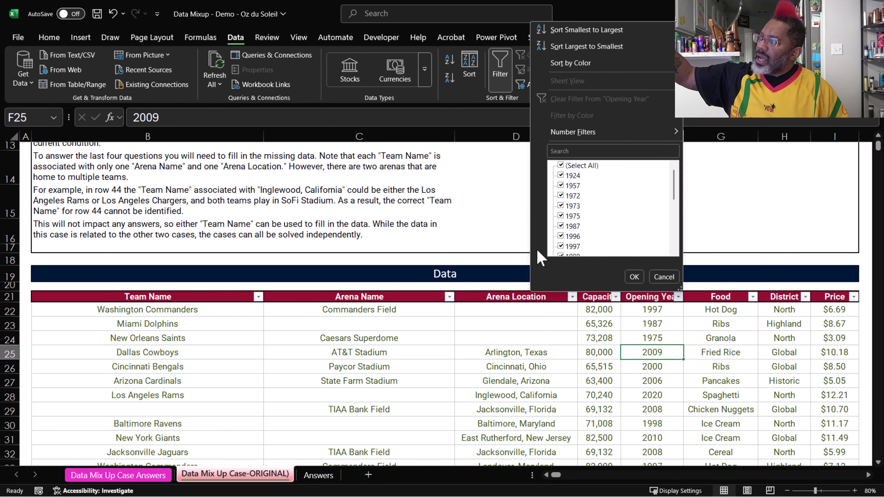
{"action": "left_click", "coordinate": [561, 166]}
{"action": "left_click", "coordinate": [561, 175]}
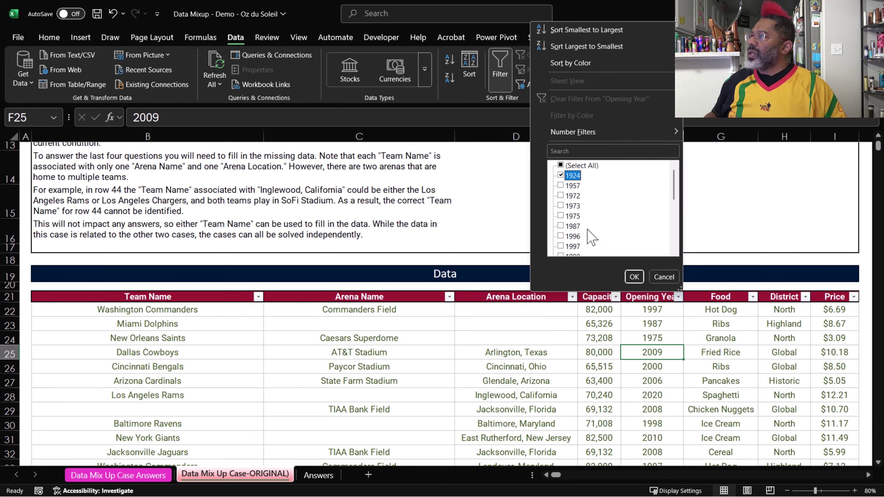
{"action": "left_click", "coordinate": [634, 277]}
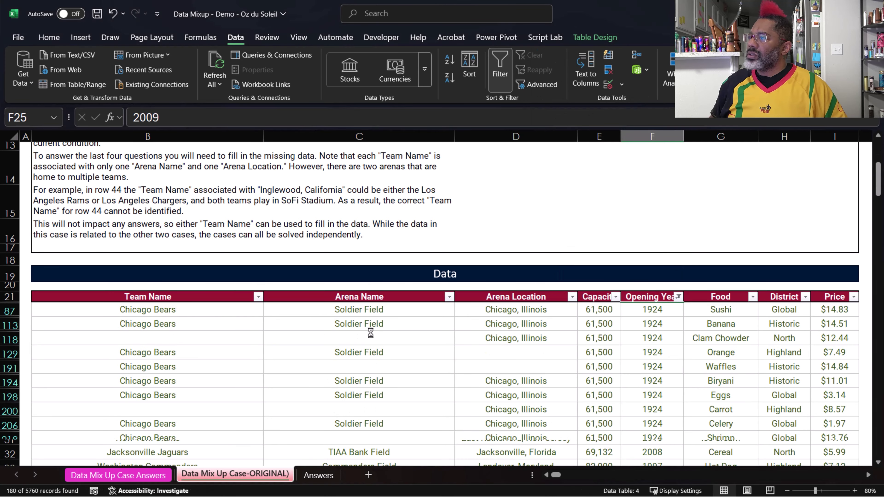
Choose Soldier Field as the answer to question 3 in cell D28 of the Data Mix Up Case Answers sheet
{"action": "left_click", "coordinate": [125, 477]}
{"action": "left_click", "coordinate": [361, 326]}
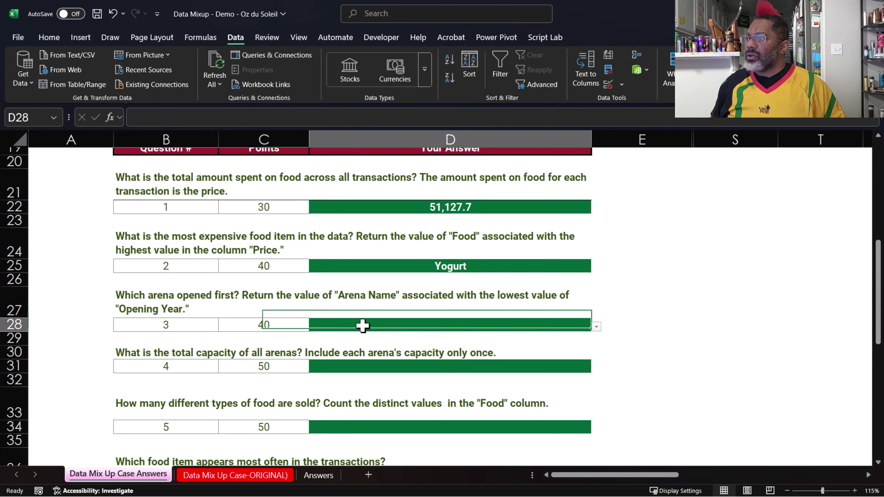
{"action": "left_click", "coordinate": [596, 327]}
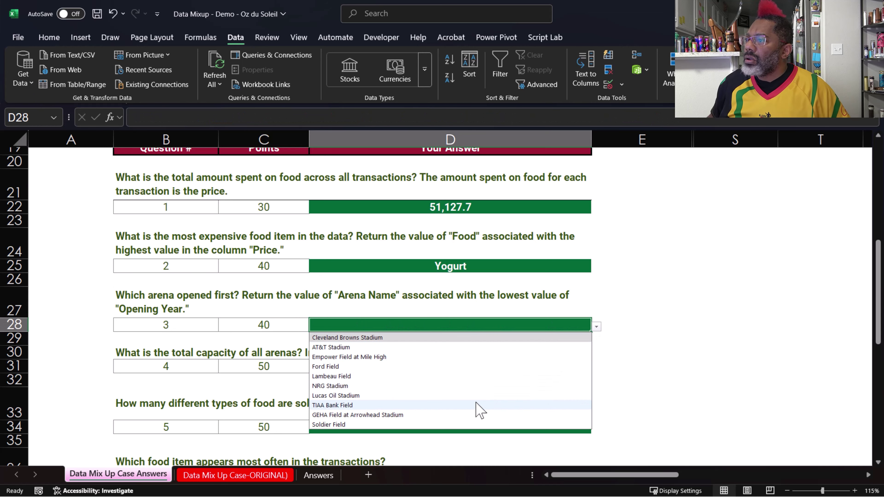
{"action": "left_click", "coordinate": [458, 424]}
{"action": "left_click", "coordinate": [661, 379]}
{"action": "scroll", "coordinate": [675, 406], "scroll_direction": "down", "scroll_amount": 1}
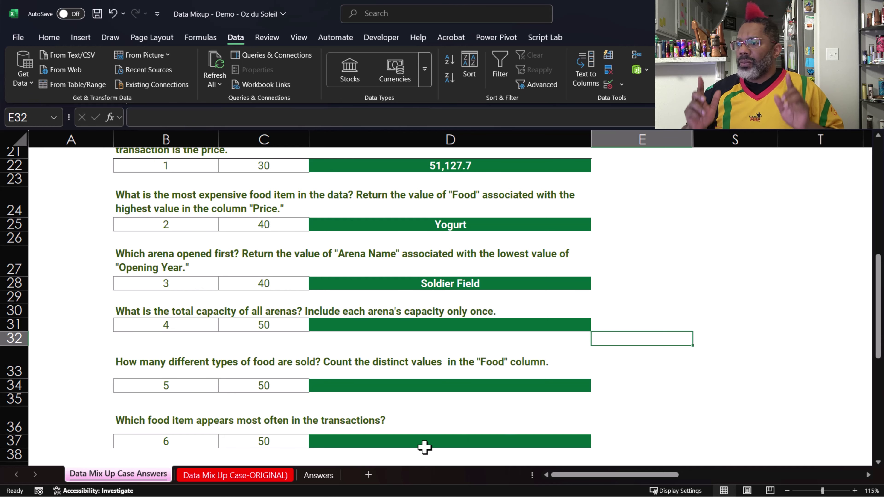
Create a copy of the Data Mix Up Case-ORIGINAL) sheet and place it before the original
{"action": "left_click", "coordinate": [259, 476]}
{"action": "right_click", "coordinate": [260, 476]}
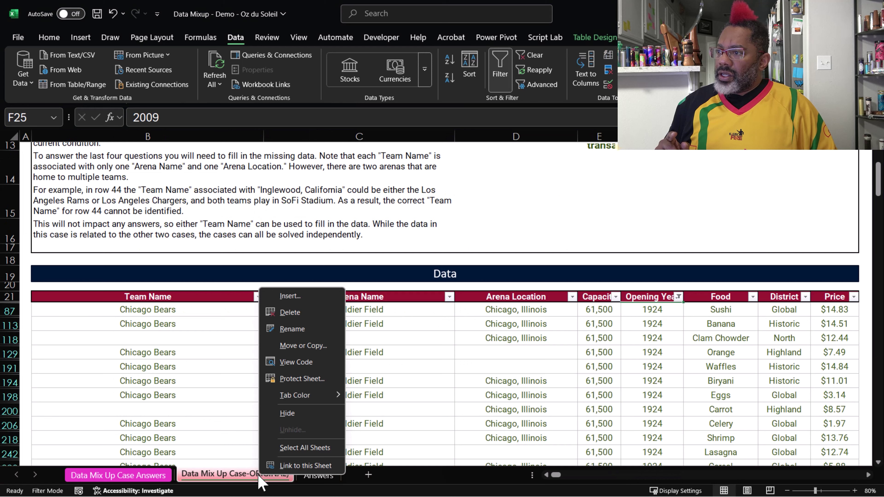
{"action": "left_click", "coordinate": [293, 346]}
{"action": "left_click", "coordinate": [213, 411]}
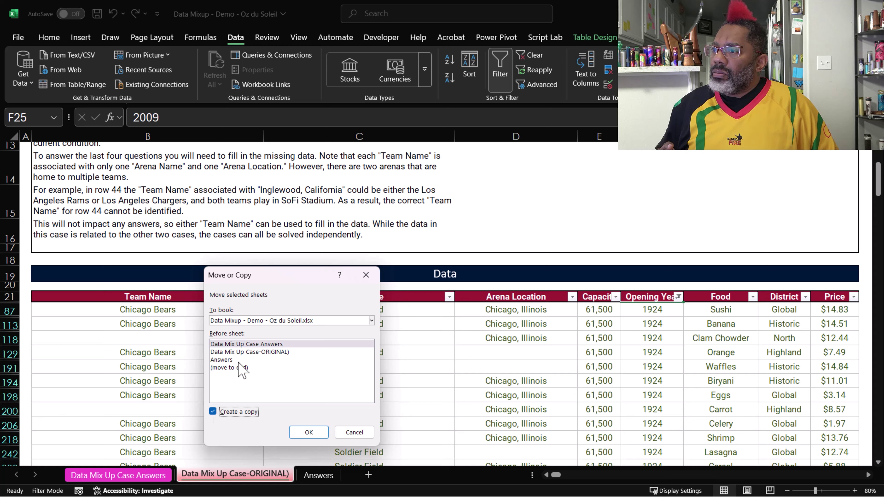
{"action": "left_click", "coordinate": [248, 351]}
{"action": "left_click", "coordinate": [308, 432]}
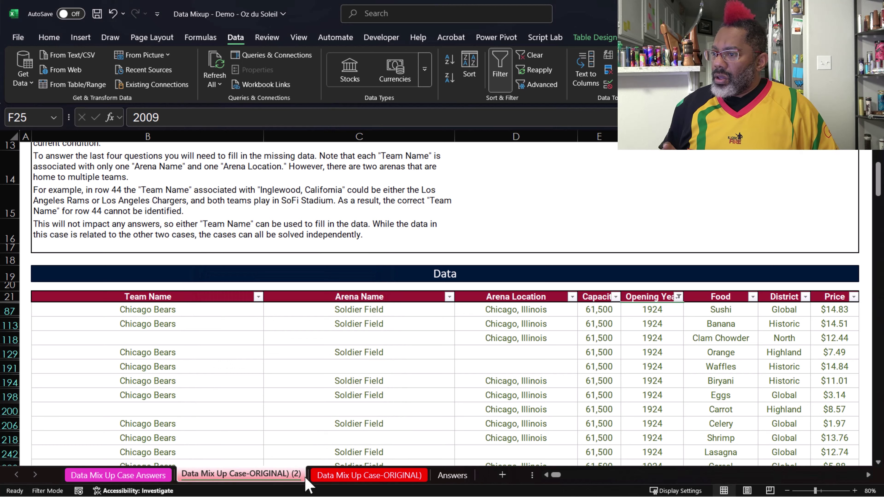
Rename the copied sheet as Data Mix Up Case-WORKING
{"action": "double_click", "coordinate": [283, 477]}
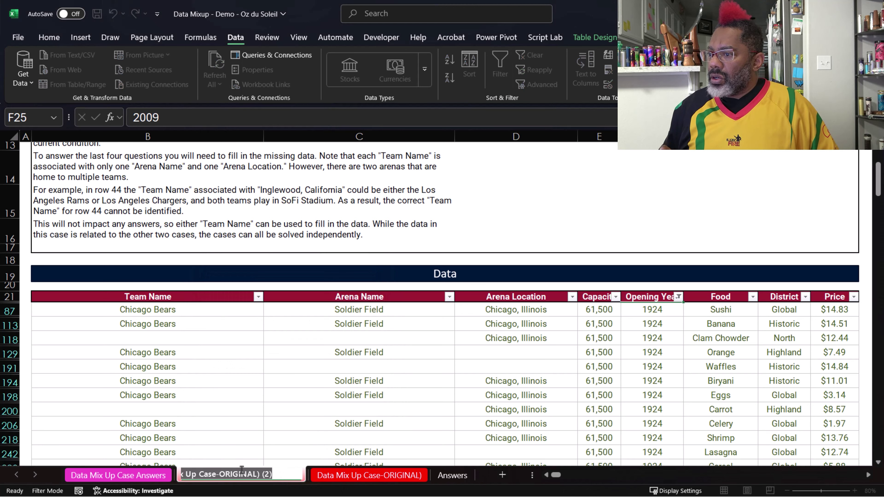
{"action": "left_click_drag", "start_coordinate": [220, 474], "coordinate": [291, 474]}
{"action": "type", "text": "WORKING"}
{"action": "key", "text": "Return"}
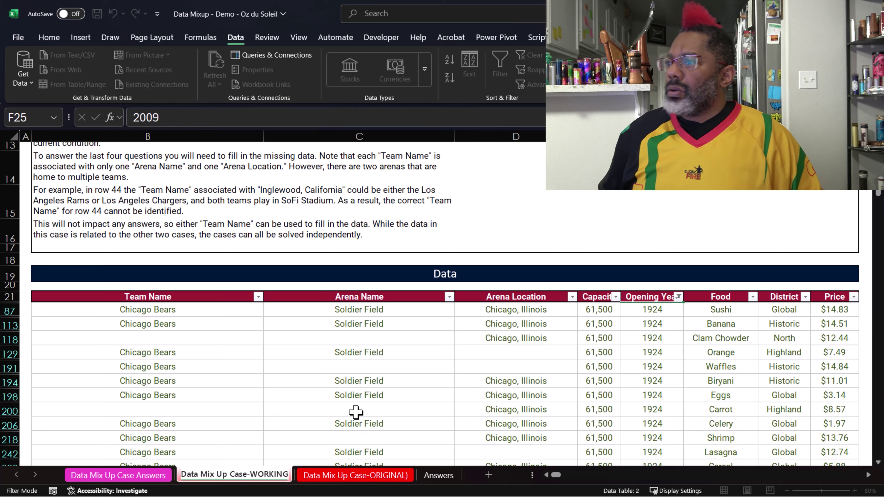
{"action": "left_click", "coordinate": [324, 410]}
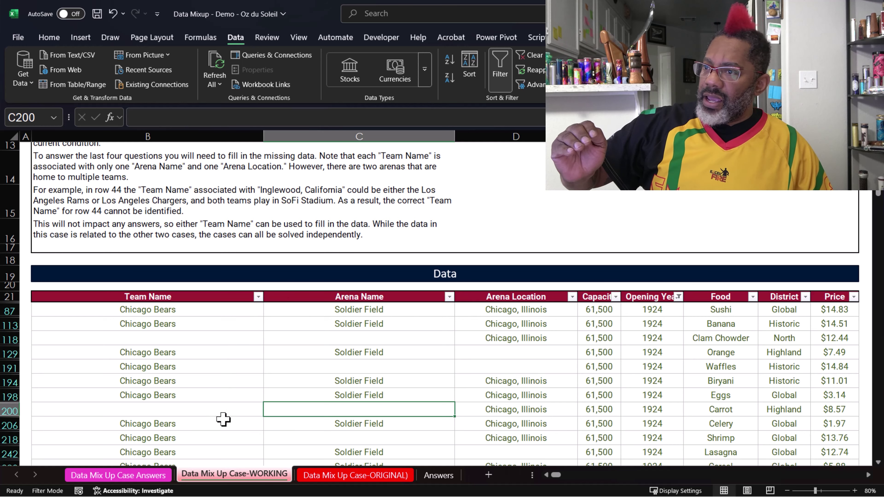
{"action": "left_click", "coordinate": [211, 338]}
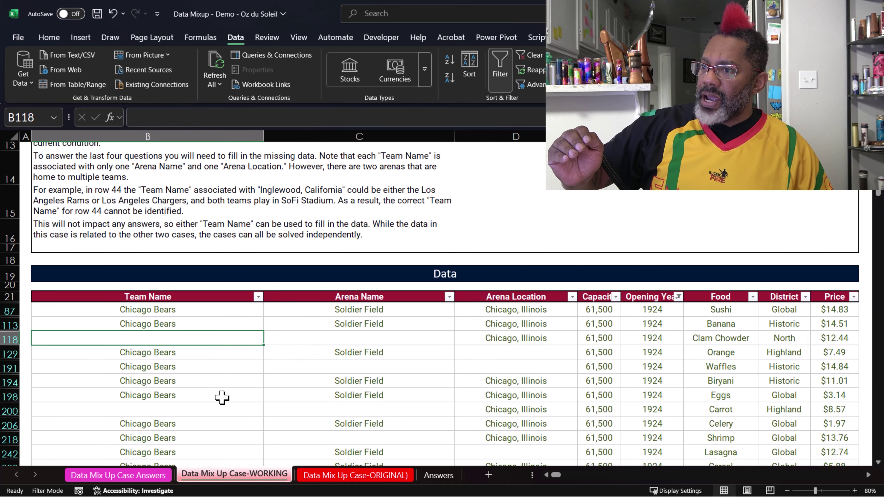
Load the data table of the Data Mix Up Case-WORKING sheet into the Power Query Editor
{"action": "scroll", "coordinate": [222, 397], "scroll_direction": "down", "scroll_amount": 4}
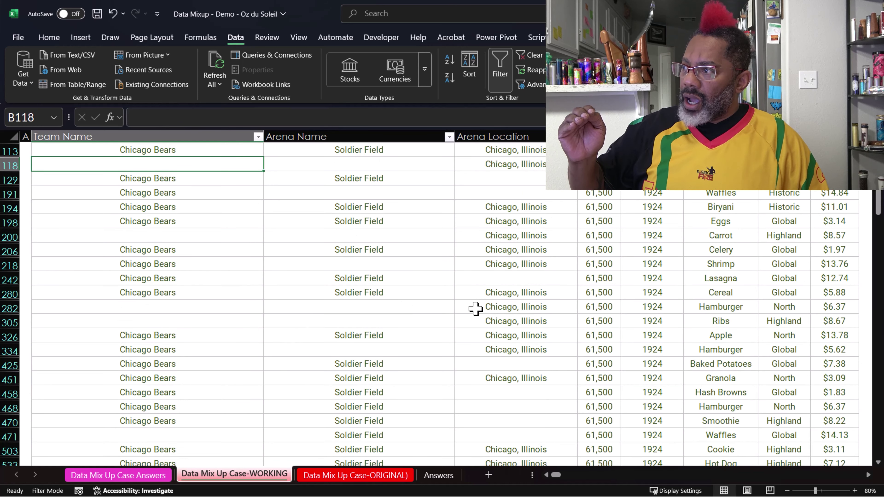
{"action": "scroll", "coordinate": [458, 309], "scroll_direction": "up", "scroll_amount": 4}
{"action": "left_click", "coordinate": [313, 252]}
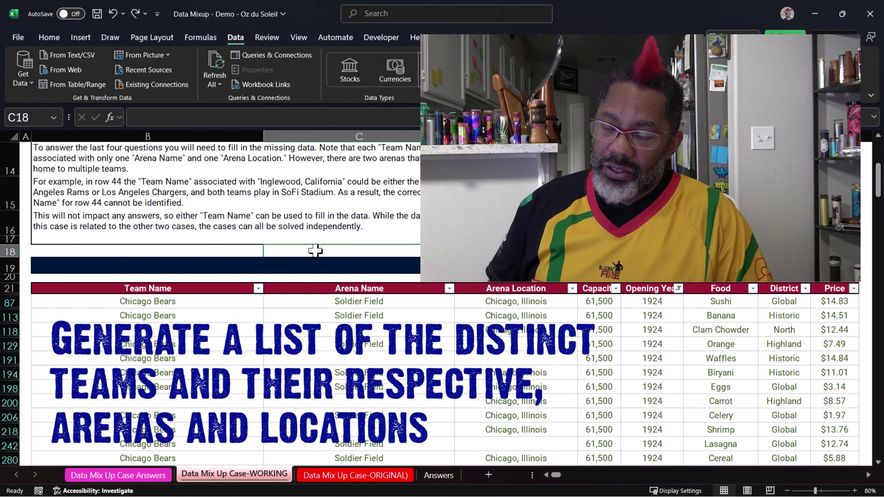
{"action": "left_click", "coordinate": [313, 316]}
{"action": "left_click", "coordinate": [77, 84]}
Remove the Food, District and Price columns from the query
{"action": "left_click", "coordinate": [615, 176]}
{"action": "right_click", "coordinate": [615, 177]}
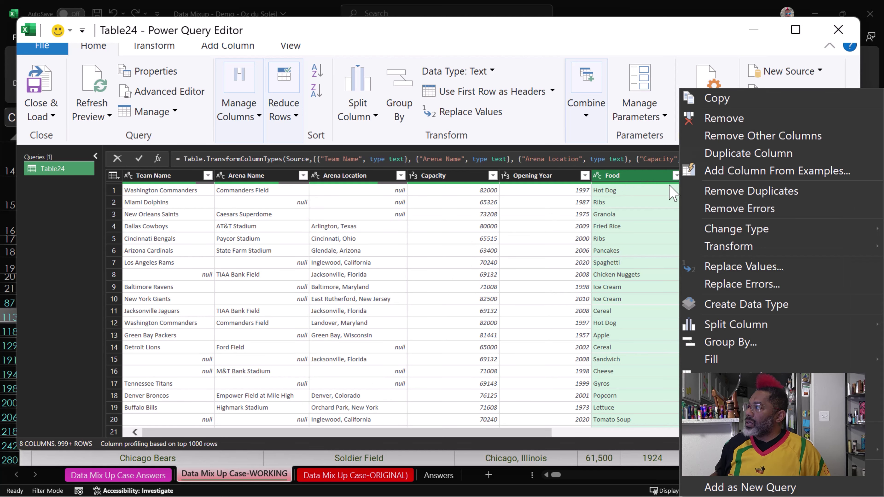
{"action": "left_click", "coordinate": [710, 118]}
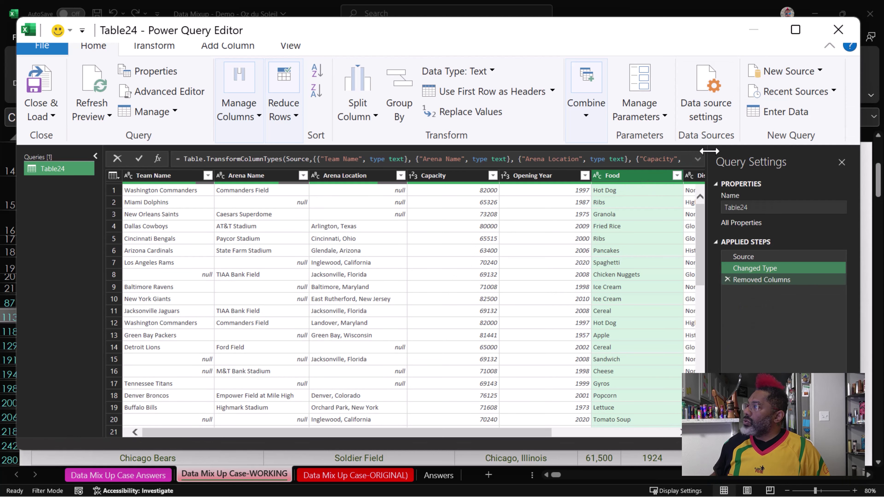
{"action": "left_click", "coordinate": [682, 432]}
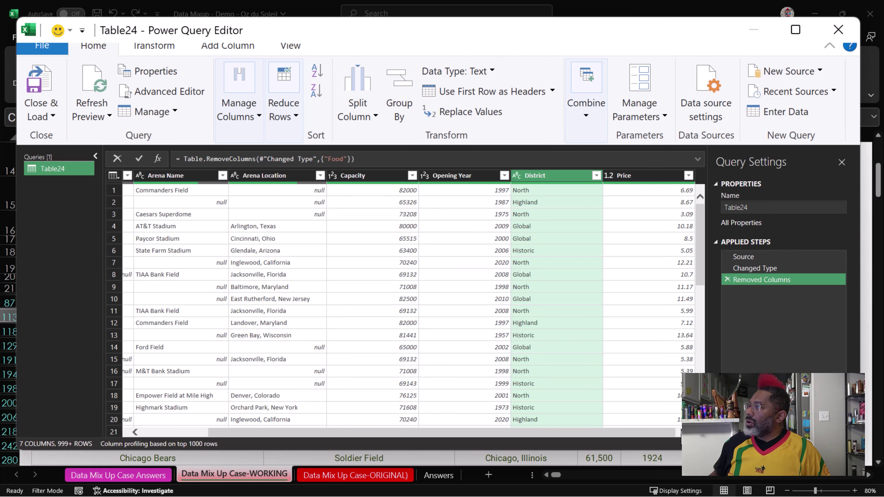
{"action": "right_click", "coordinate": [567, 176]}
{"action": "left_click", "coordinate": [695, 119]}
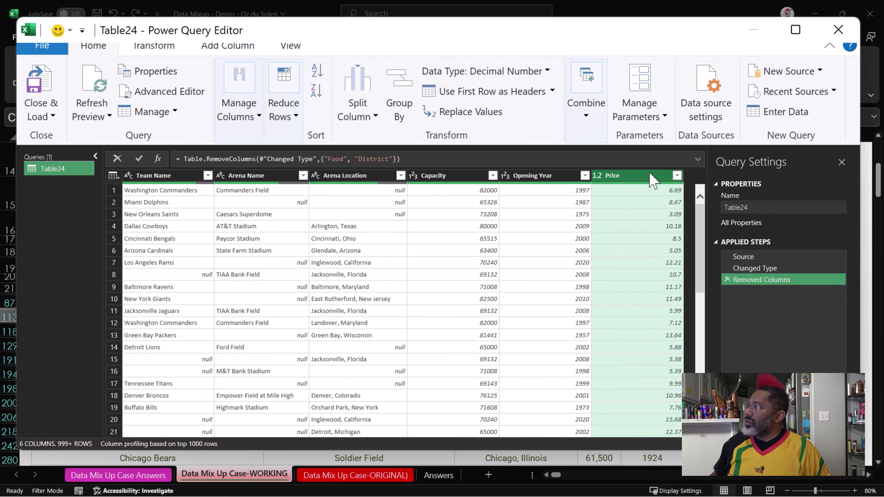
{"action": "right_click", "coordinate": [674, 176]}
{"action": "left_click", "coordinate": [723, 136]}
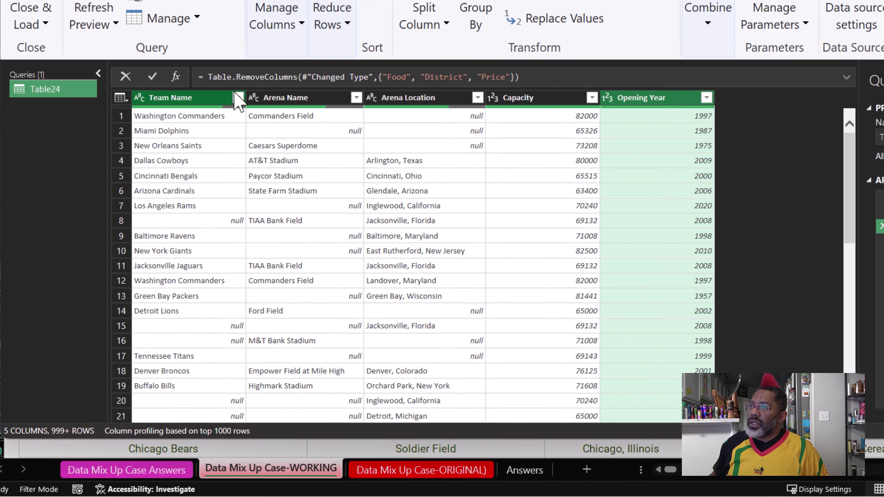
Filter the Team Name column of the query to exclude null values
{"action": "left_click", "coordinate": [238, 97]}
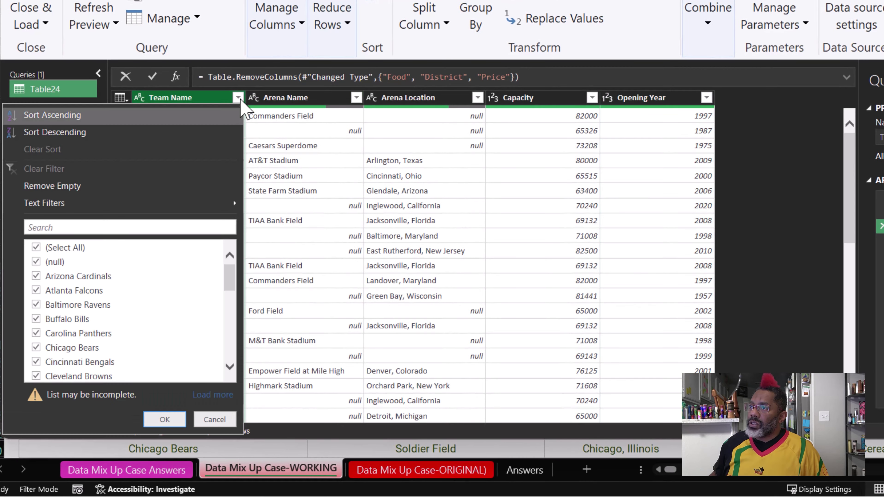
{"action": "left_click", "coordinate": [36, 248]}
{"action": "left_click", "coordinate": [36, 248]}
{"action": "left_click", "coordinate": [36, 263]}
{"action": "left_click", "coordinate": [165, 420]}
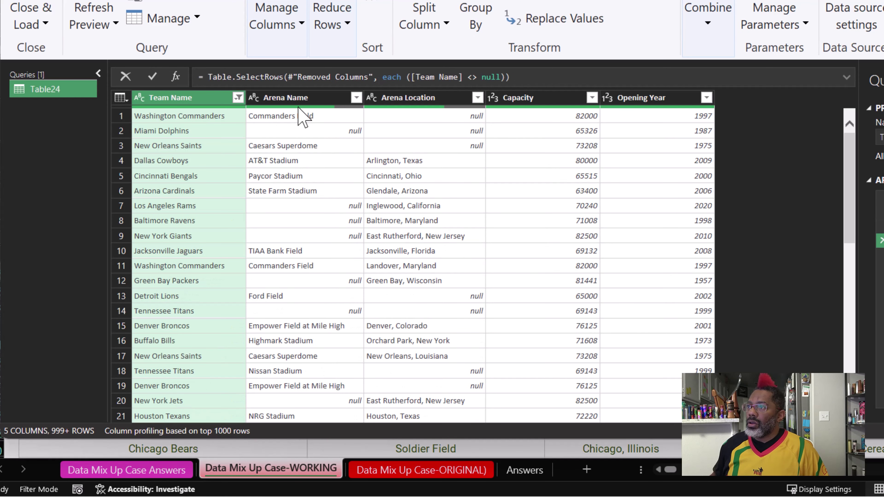
Filter the Arena Name column of the query to exclude null values
{"action": "left_click", "coordinate": [300, 98]}
{"action": "right_click", "coordinate": [301, 98]}
{"action": "left_click", "coordinate": [355, 102]}
{"action": "left_click", "coordinate": [357, 98]}
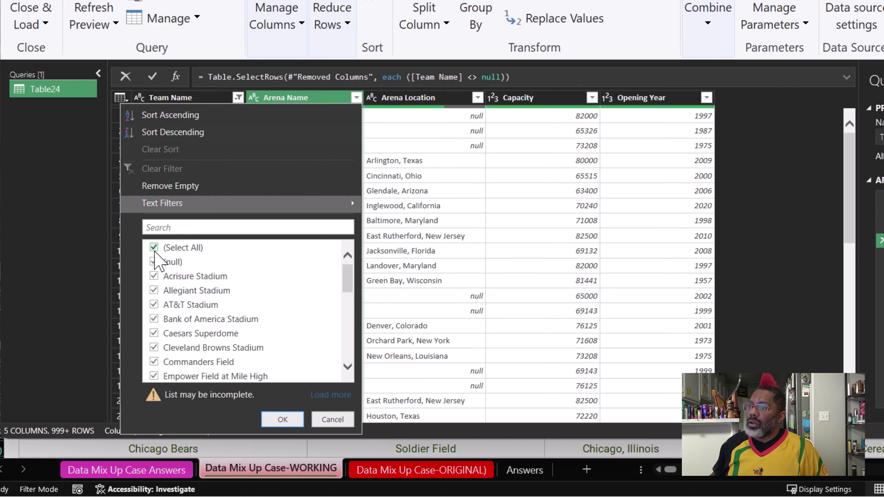
{"action": "left_click", "coordinate": [155, 262]}
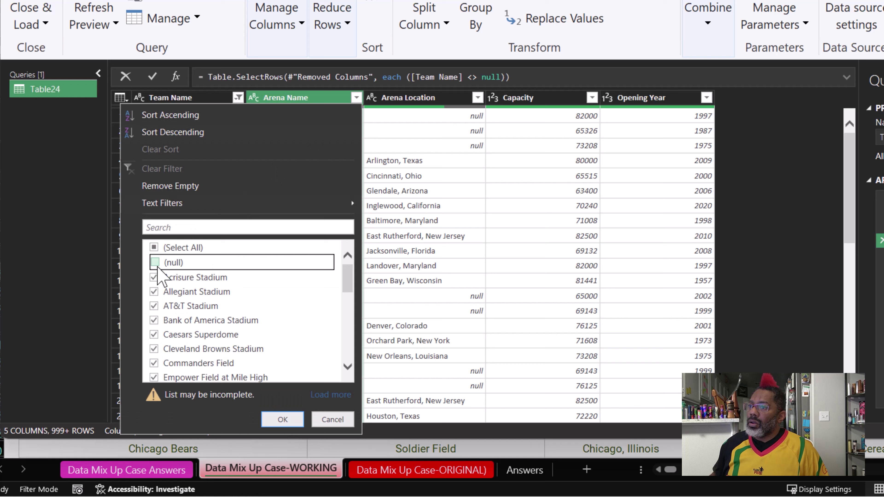
{"action": "left_click", "coordinate": [281, 420]}
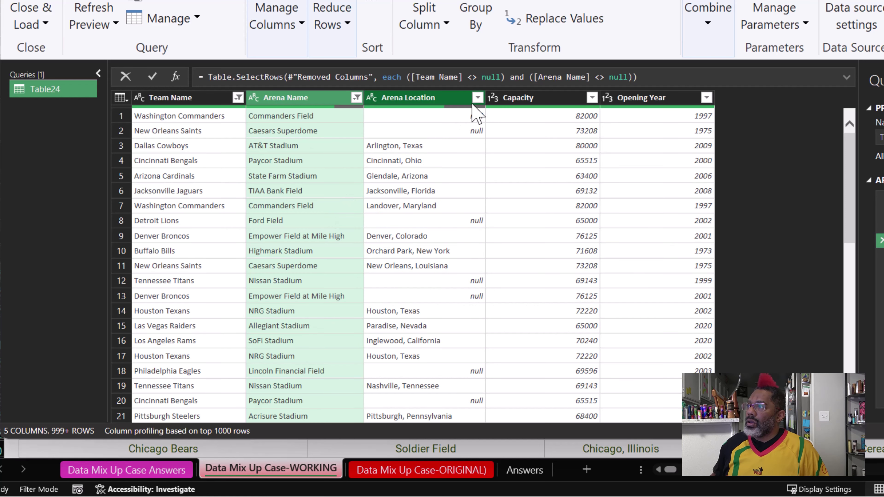
Filter the Arena Location column of the query to exclude null values
{"action": "left_click", "coordinate": [477, 98]}
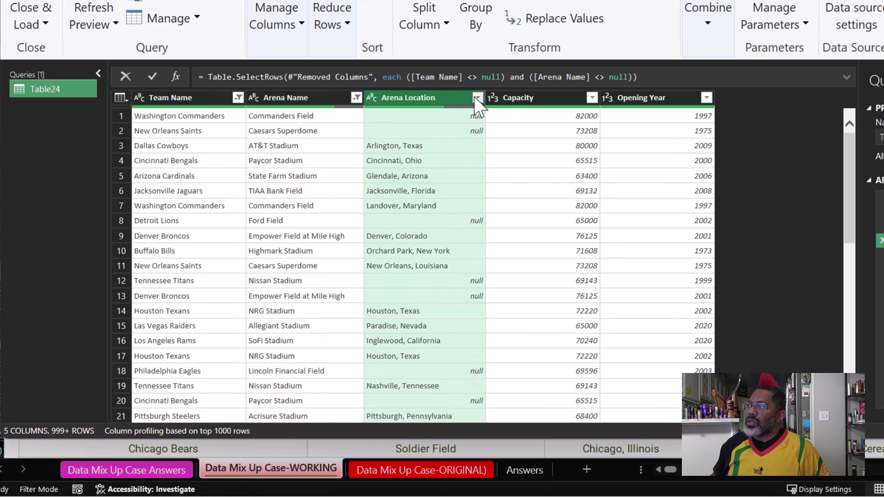
{"action": "left_click", "coordinate": [275, 262]}
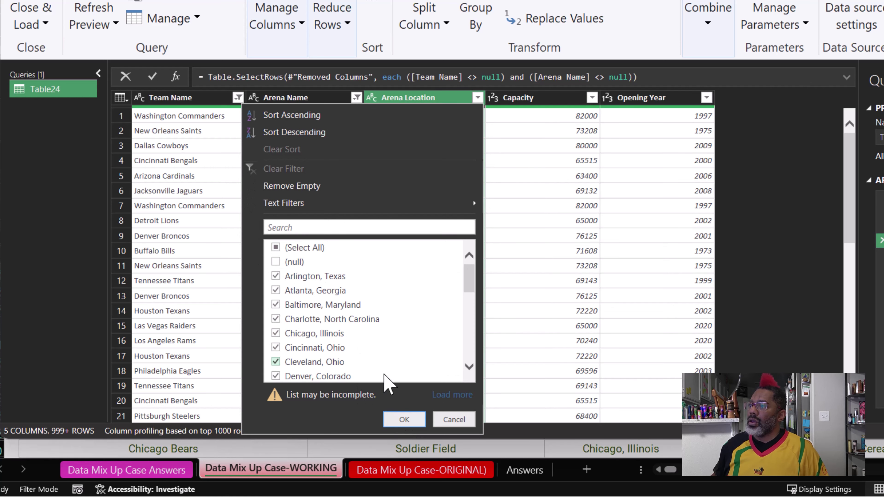
{"action": "left_click", "coordinate": [404, 420]}
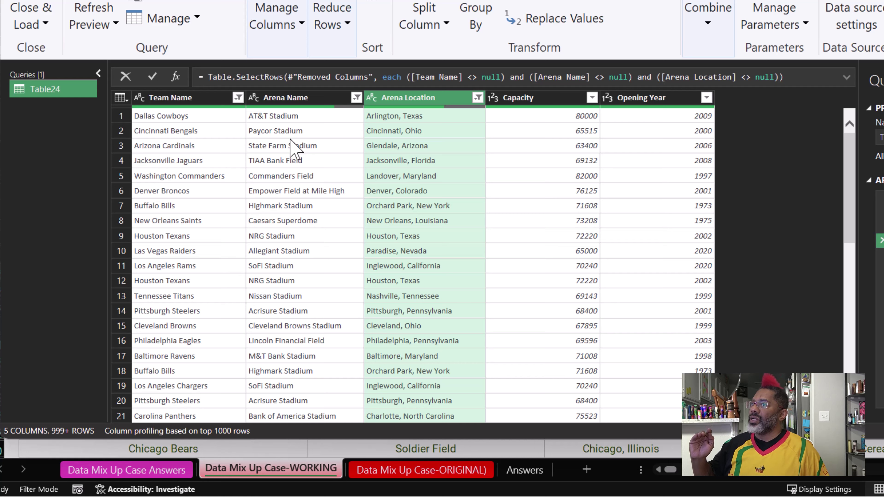
Remove duplicate rows based on Team Name and sort the query by Team Name in ascending order
{"action": "left_click", "coordinate": [184, 99]}
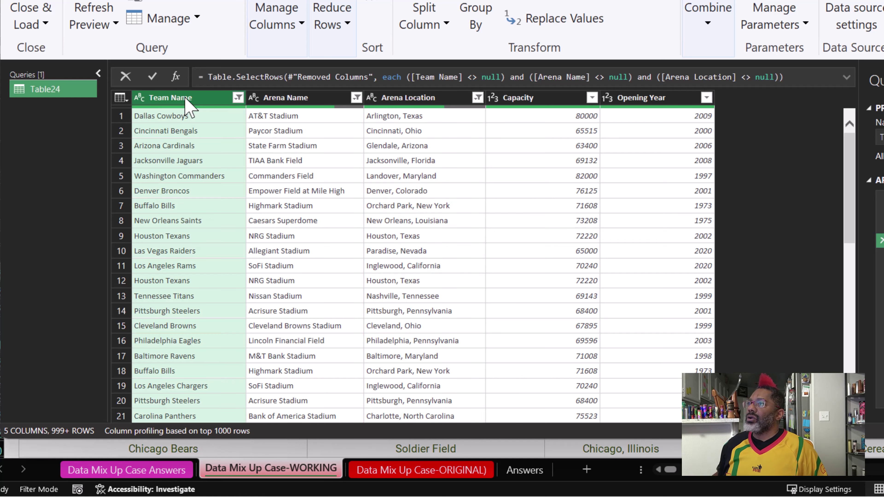
{"action": "right_click", "coordinate": [185, 99]}
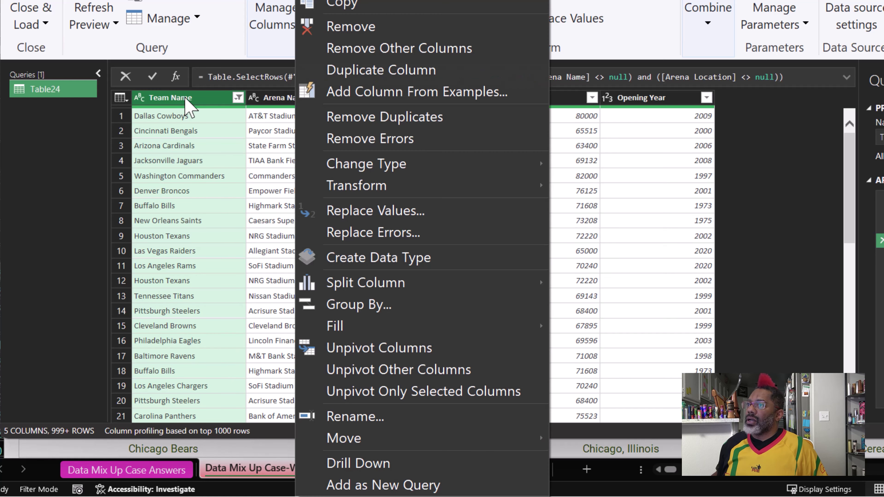
{"action": "left_click", "coordinate": [348, 116]}
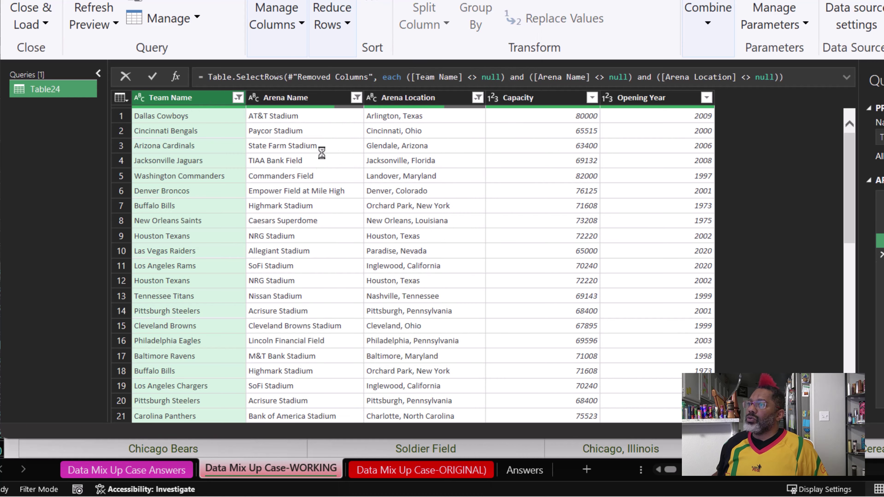
{"action": "scroll", "coordinate": [332, 252], "scroll_direction": "down", "scroll_amount": 4}
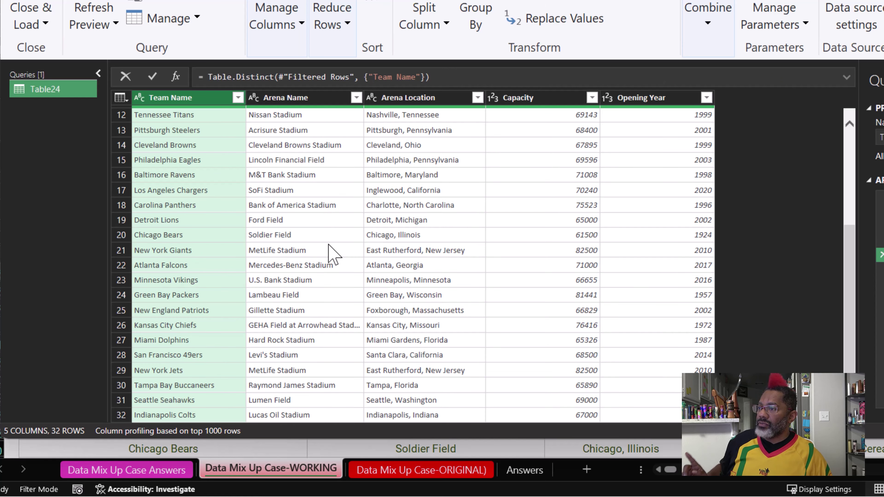
{"action": "scroll", "coordinate": [328, 245], "scroll_direction": "up", "scroll_amount": 4}
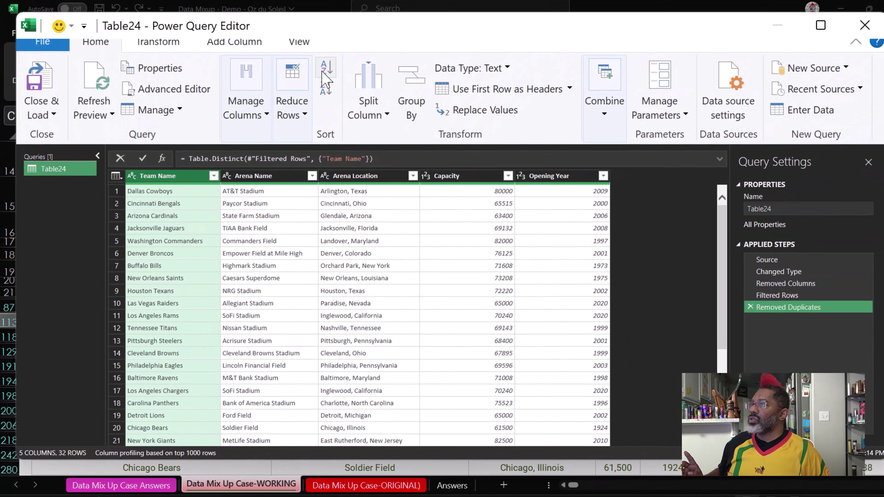
{"action": "left_click", "coordinate": [323, 75]}
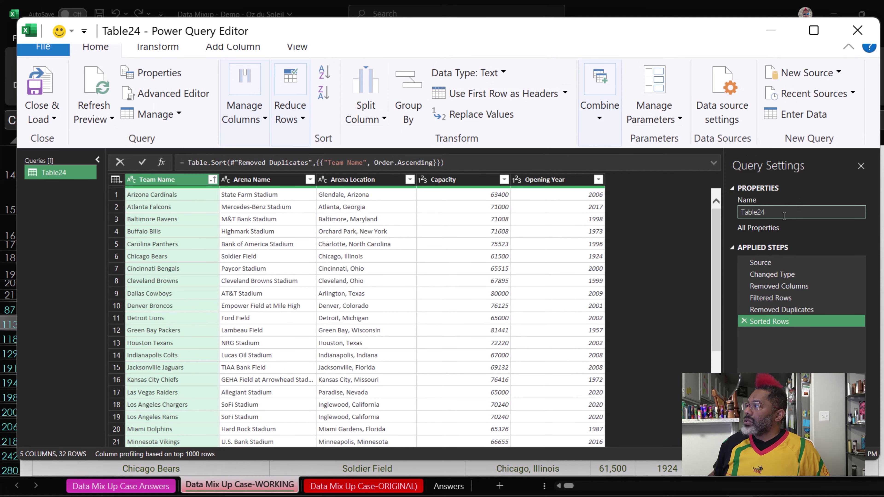
Rename the query as Teams List and load it into the workbook as a table on a new sheet
{"action": "left_click", "coordinate": [745, 212]}
{"action": "type", "text": "Tea"}
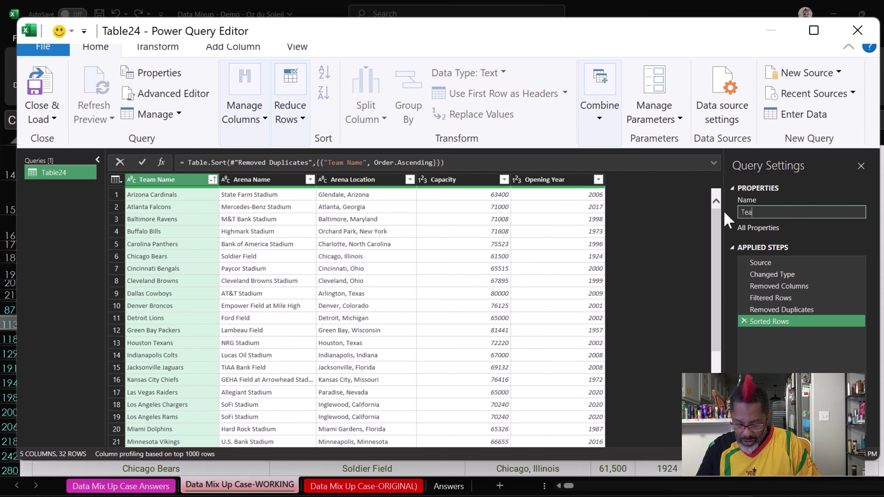
{"action": "type", "text": "ms List"}
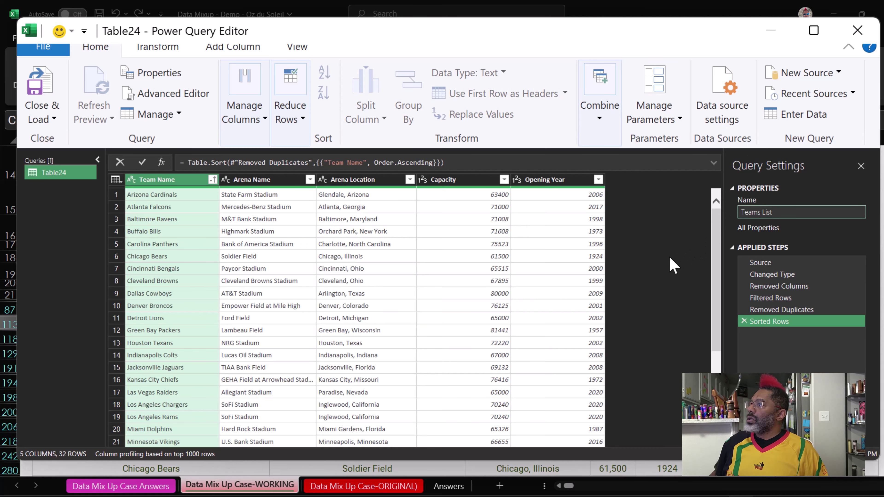
{"action": "key", "text": "Return"}
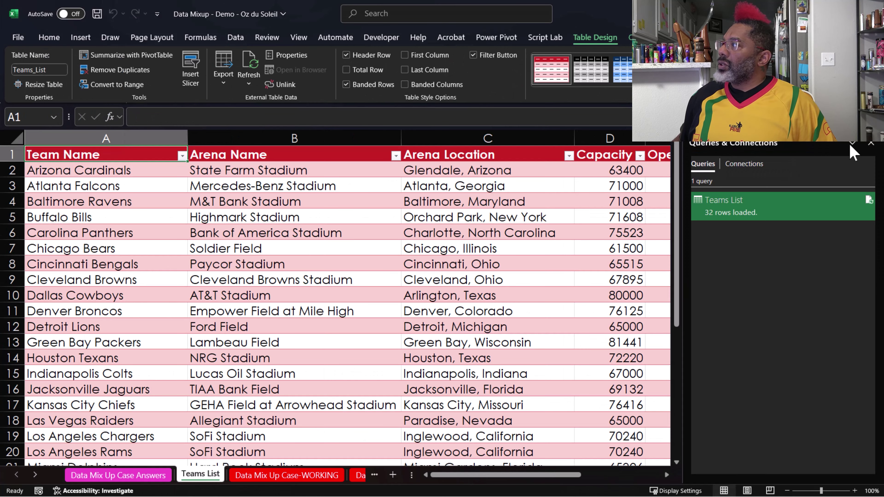
{"action": "left_click", "coordinate": [870, 143]}
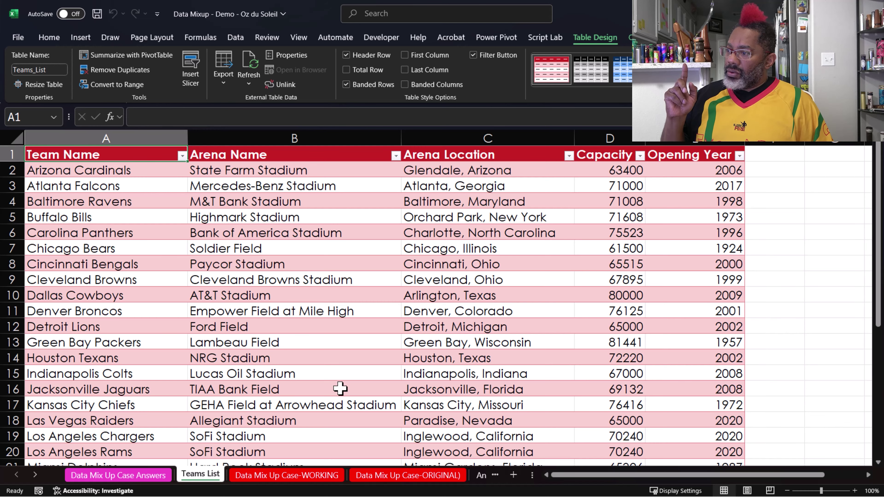
Insert a new table column directly before Arena Location on the Data Mix Up Case-WORKING sheet
{"action": "left_click", "coordinate": [318, 475]}
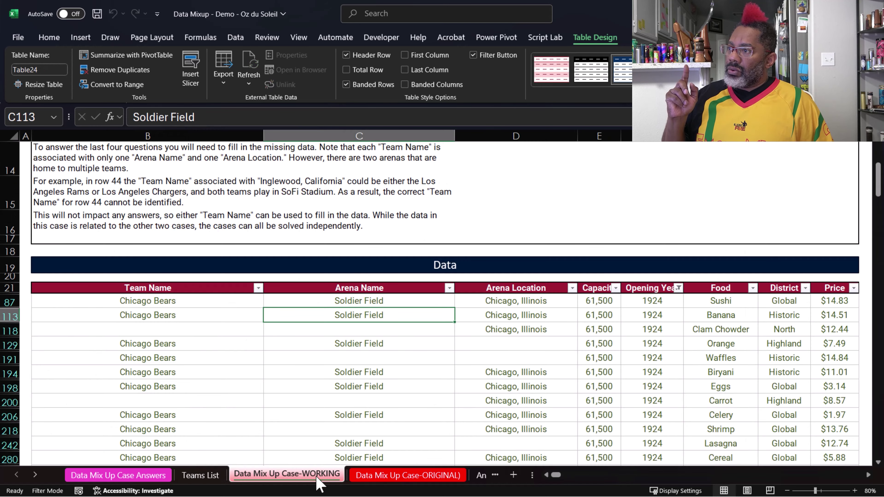
{"action": "left_click", "coordinate": [476, 288]}
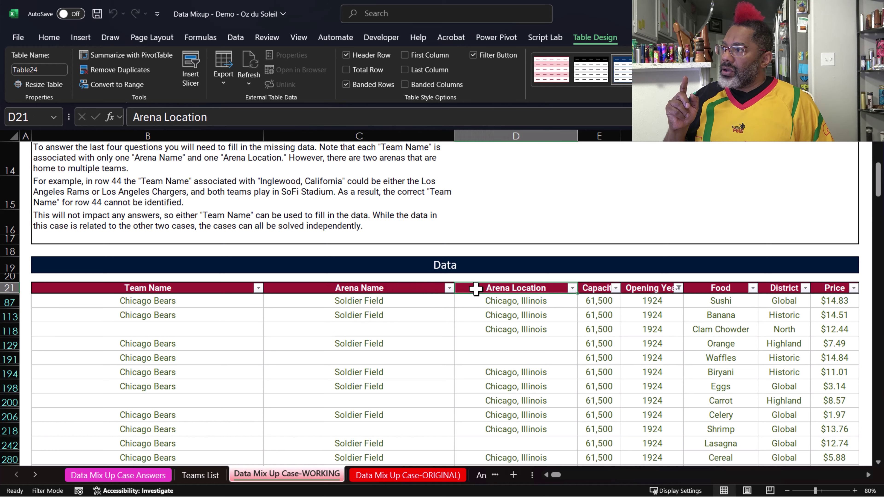
{"action": "right_click", "coordinate": [475, 288]}
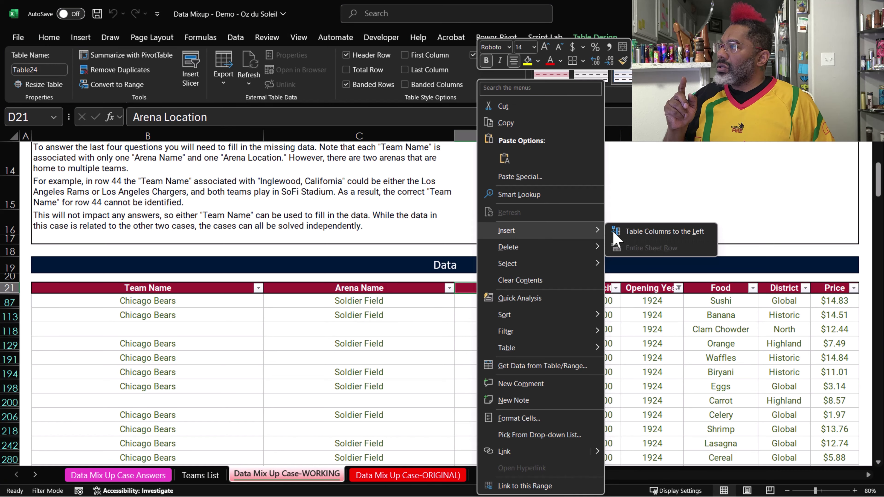
{"action": "left_click", "coordinate": [640, 240]}
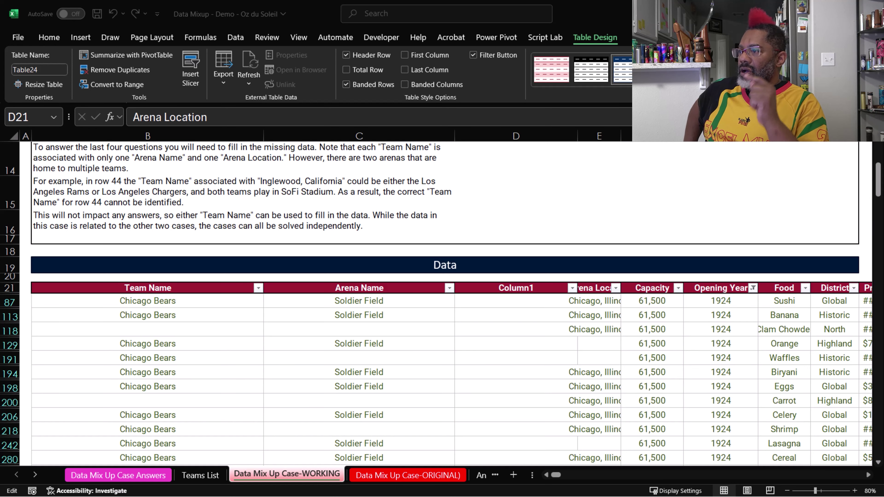
Fill Column1 with =IF([@[Team Name]]<>"",[@[Team Name]],IF([@[Arena Name]]<>"",XLOOKUP([@[Arena Name]],Teams_List[Arena Name],Teams_List[Team Name]),XLOOKUP([@[Arena Location]],Teams_List[Arena Location],Teams_List[Team Name])))
{"action": "left_click", "coordinate": [461, 302]}
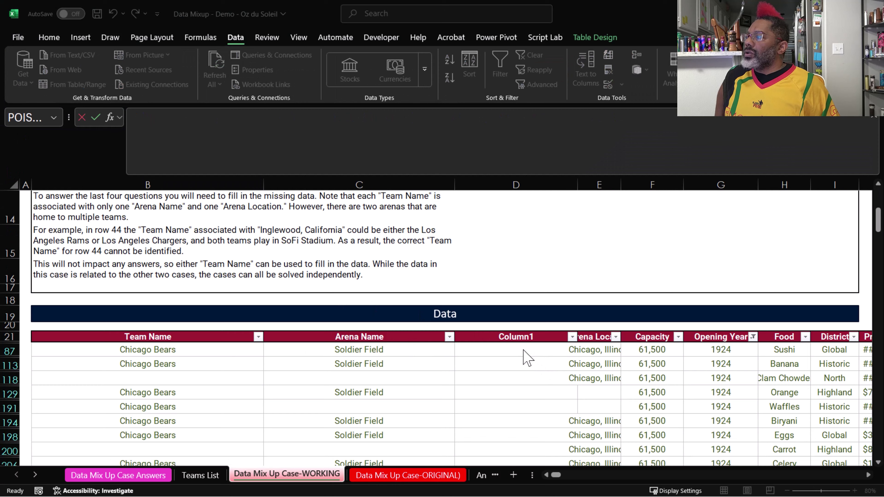
{"action": "left_click", "coordinate": [524, 351]}
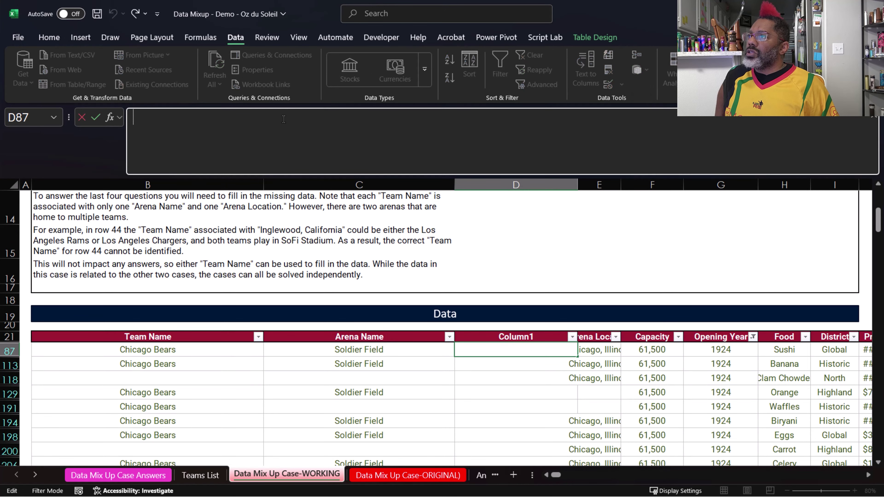
{"action": "right_click", "coordinate": [283, 119]}
{"action": "left_click", "coordinate": [313, 178]}
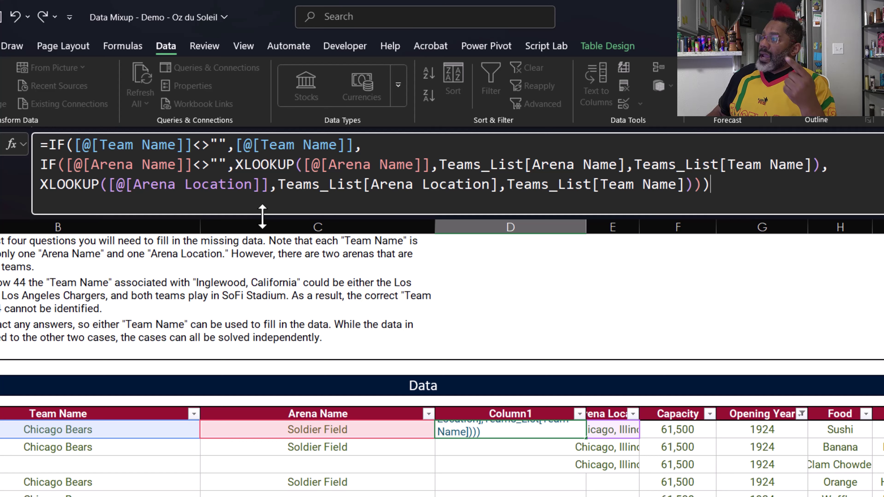
{"action": "key", "text": "Return"}
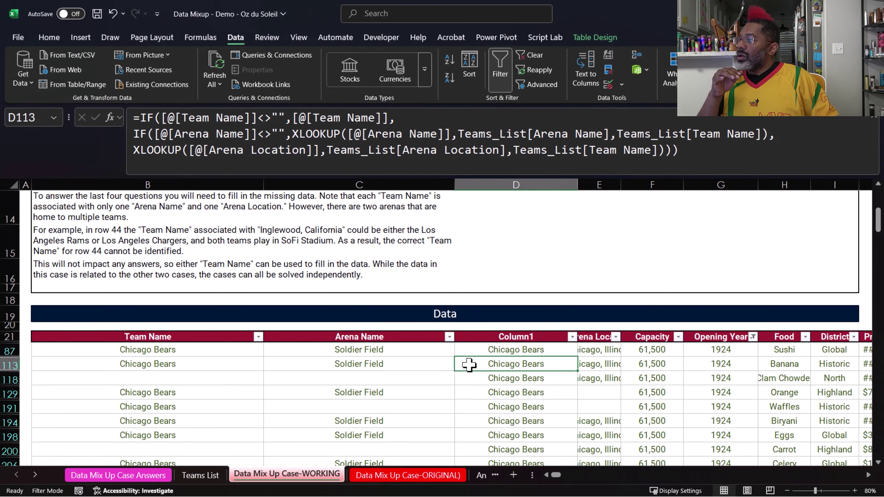
{"action": "scroll", "coordinate": [466, 355], "scroll_direction": "down", "scroll_amount": 8}
{"action": "scroll", "coordinate": [465, 354], "scroll_direction": "down", "scroll_amount": 20}
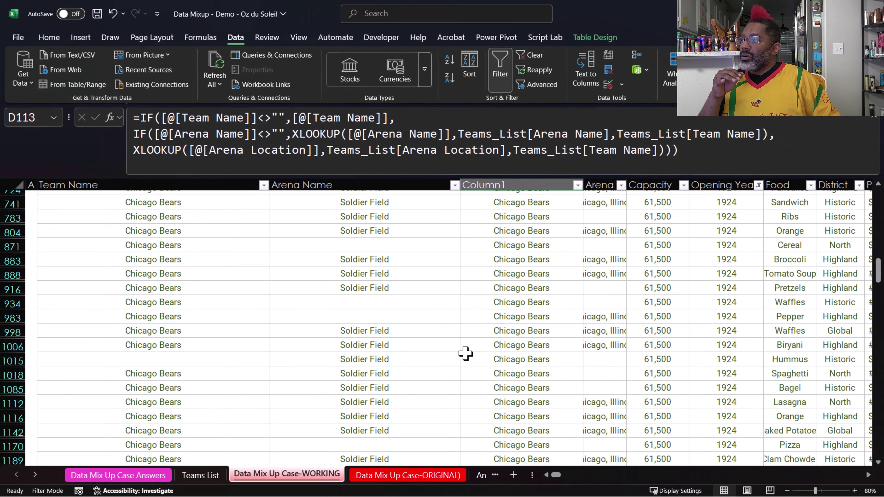
{"action": "scroll", "coordinate": [465, 354], "scroll_direction": "down", "scroll_amount": 11}
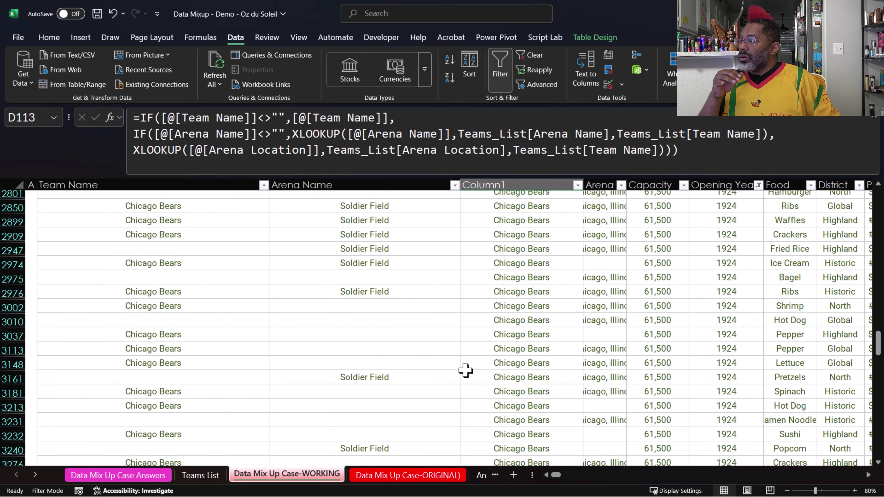
Check the team names Column1 returns for the filtered rows and clear all filters from the working table
{"action": "scroll", "coordinate": [474, 363], "scroll_direction": "up", "scroll_amount": 8}
{"action": "scroll", "coordinate": [473, 363], "scroll_direction": "up", "scroll_amount": 20}
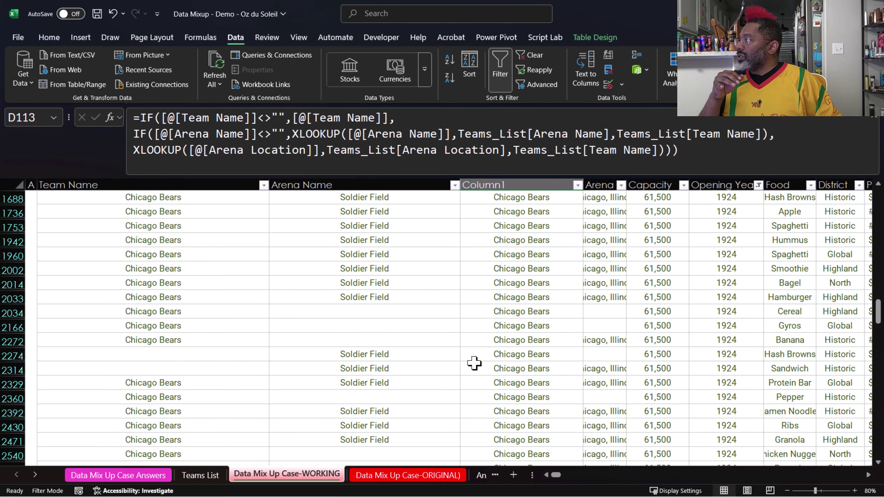
{"action": "scroll", "coordinate": [477, 368], "scroll_direction": "down", "scroll_amount": 1}
{"action": "left_click", "coordinate": [572, 336]}
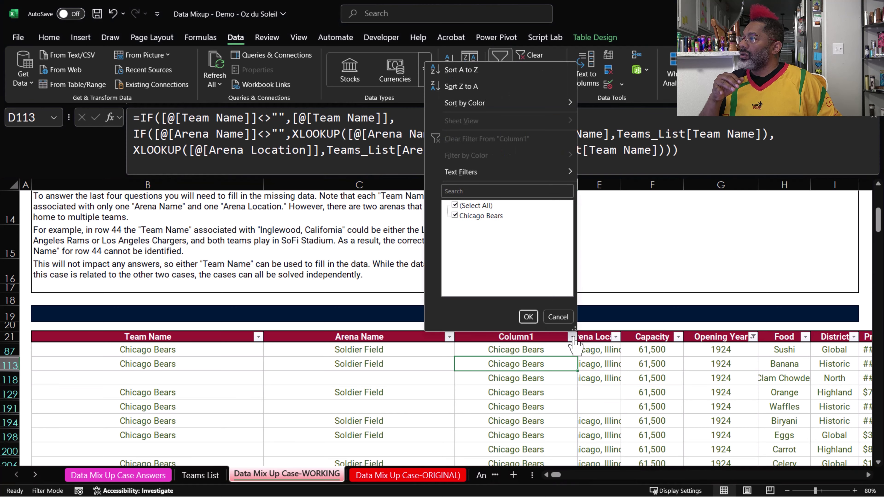
{"action": "left_click", "coordinate": [527, 320]}
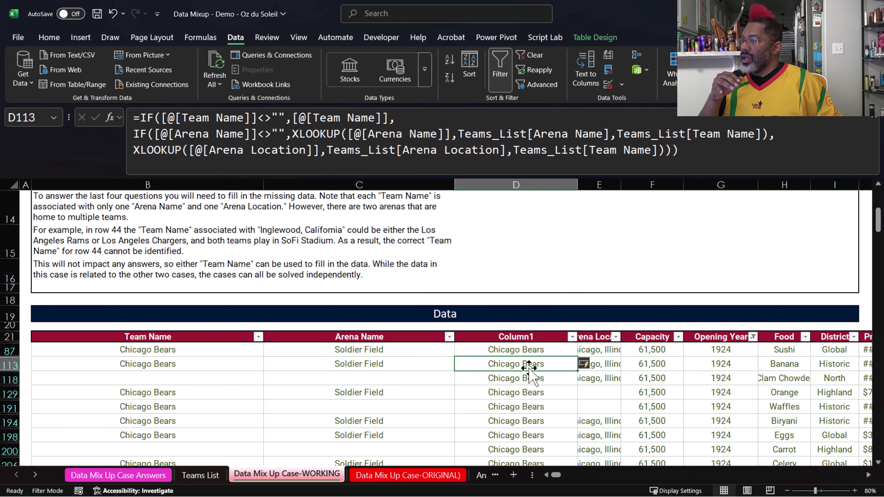
{"action": "left_click", "coordinate": [702, 367]}
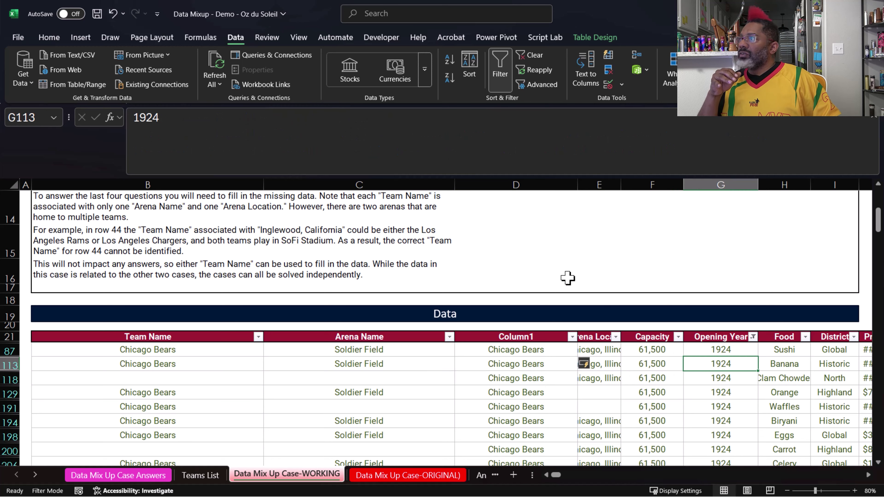
{"action": "left_click", "coordinate": [529, 57]}
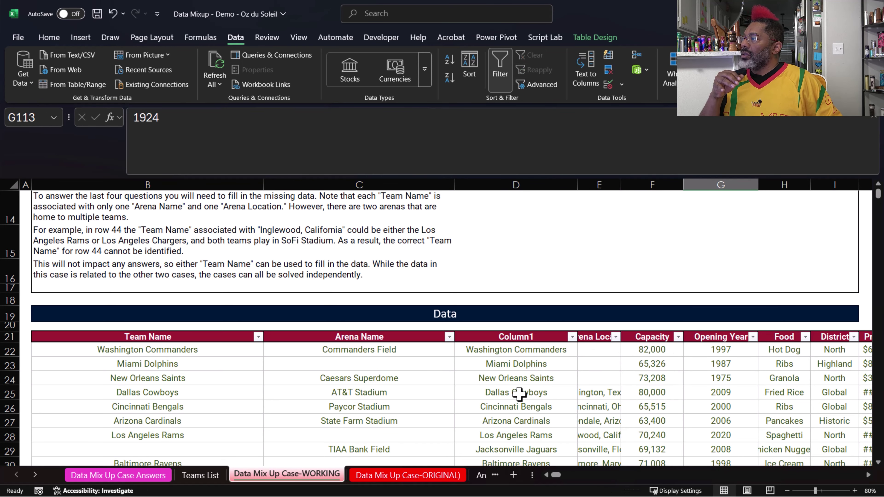
{"action": "scroll", "coordinate": [519, 396], "scroll_direction": "down", "scroll_amount": 1}
{"action": "scroll", "coordinate": [520, 393], "scroll_direction": "down", "scroll_amount": 4}
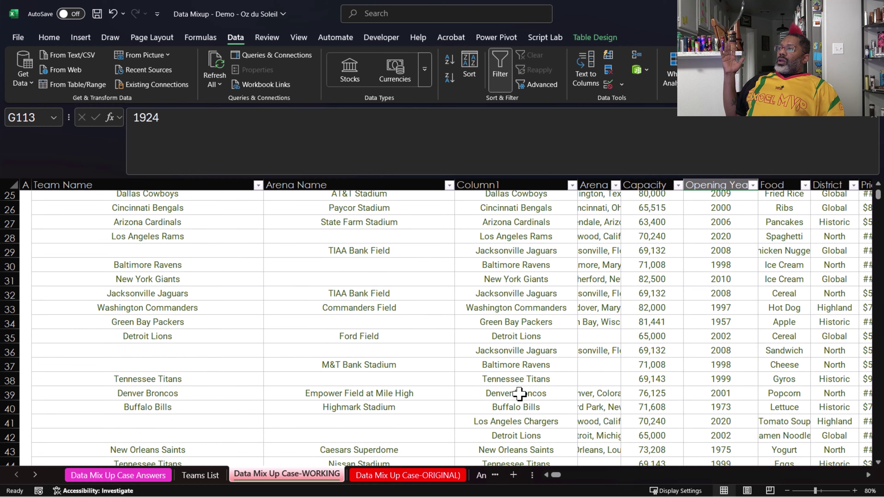
{"action": "scroll", "coordinate": [520, 393], "scroll_direction": "up", "scroll_amount": 10}
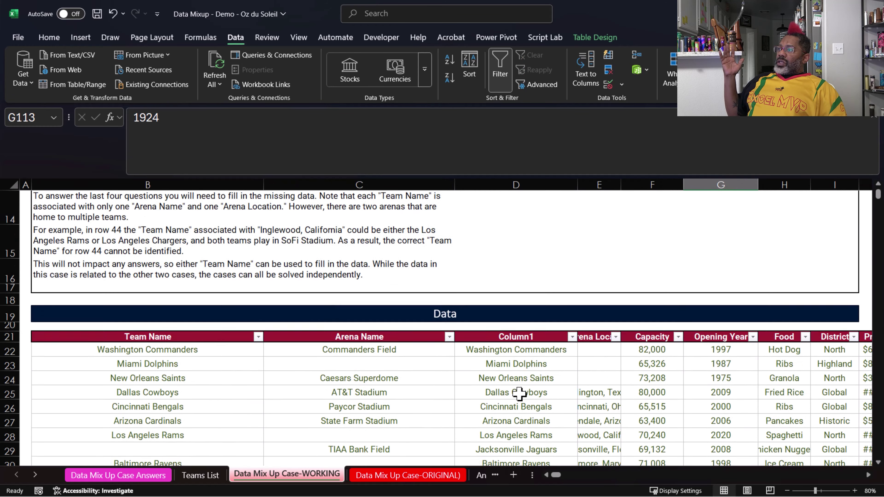
Load the working data table into the Power Query Editor as a new query
{"action": "scroll", "coordinate": [519, 393], "scroll_direction": "down", "scroll_amount": 5}
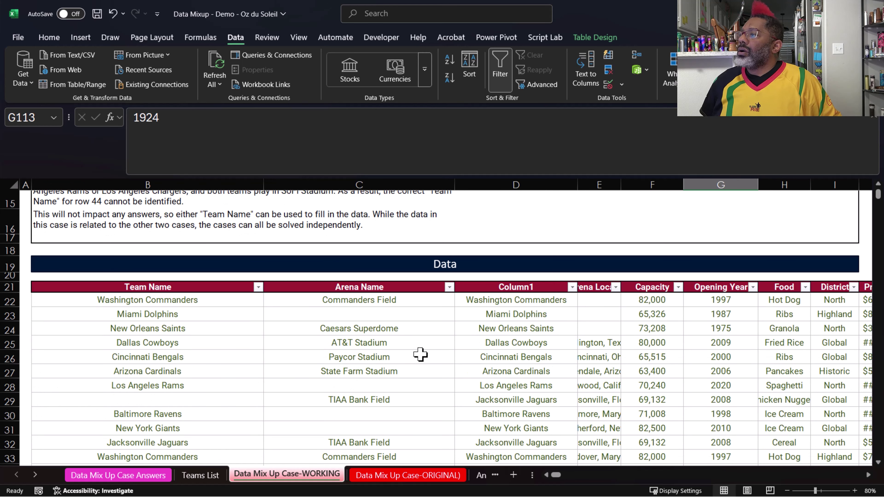
{"action": "right_click", "coordinate": [420, 355]}
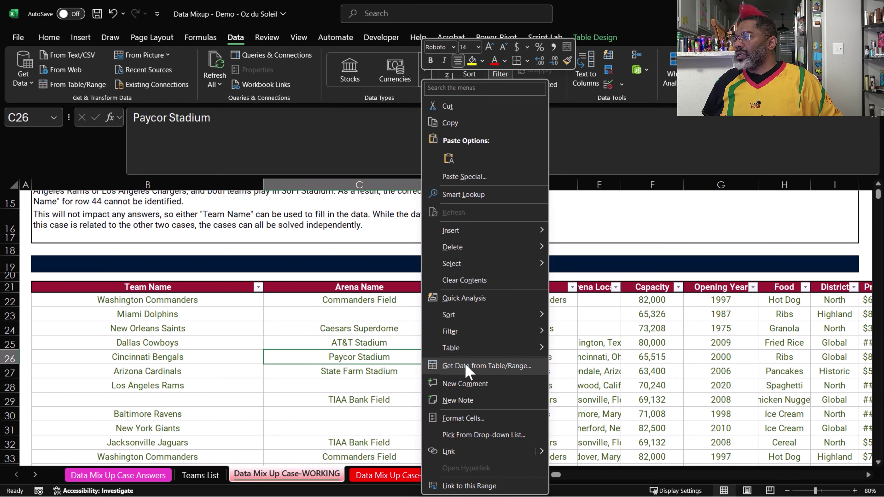
{"action": "left_click", "coordinate": [458, 366]}
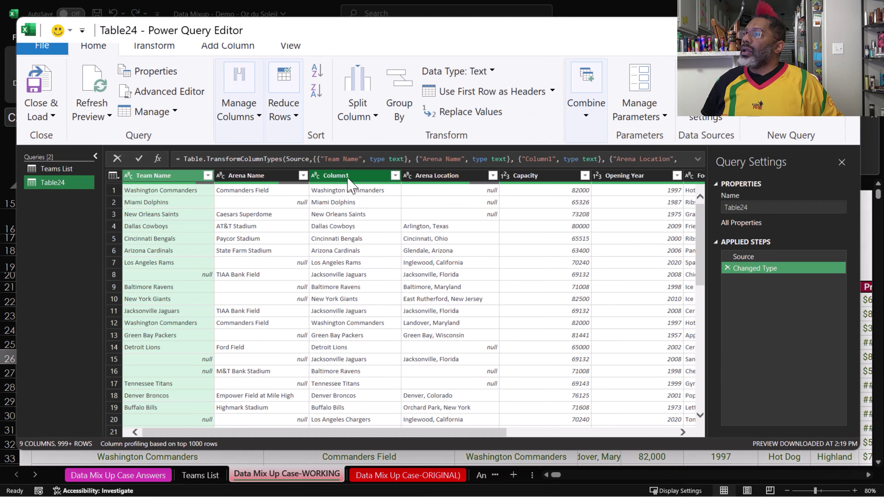
Sort the new query by Column1 ascending, Arena Name descending and Arena Location descending
{"action": "left_click", "coordinate": [348, 176]}
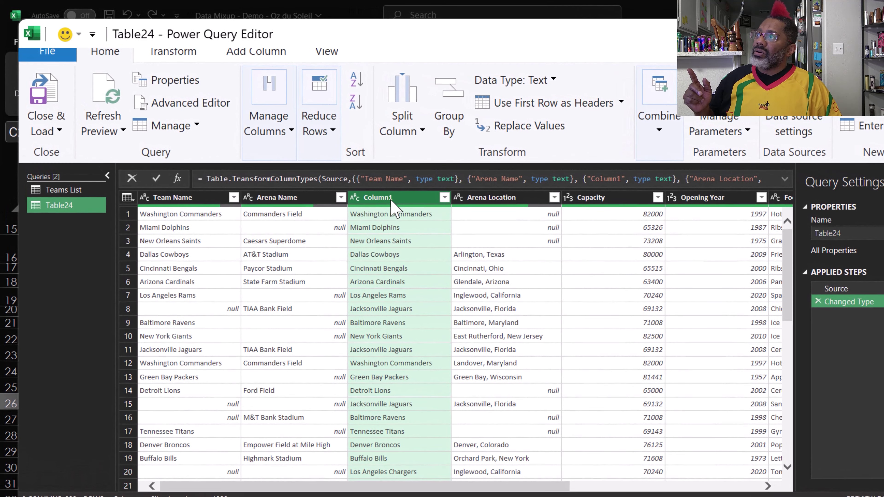
{"action": "left_click", "coordinate": [355, 79]}
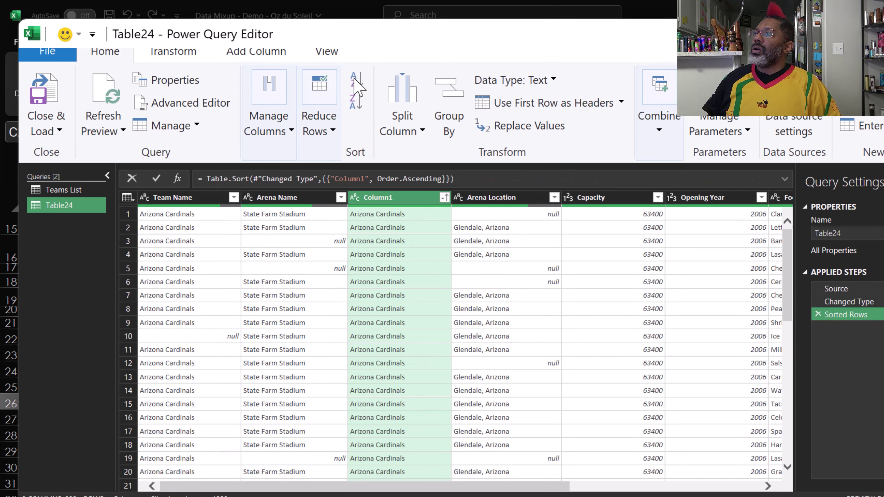
{"action": "left_click", "coordinate": [314, 198]}
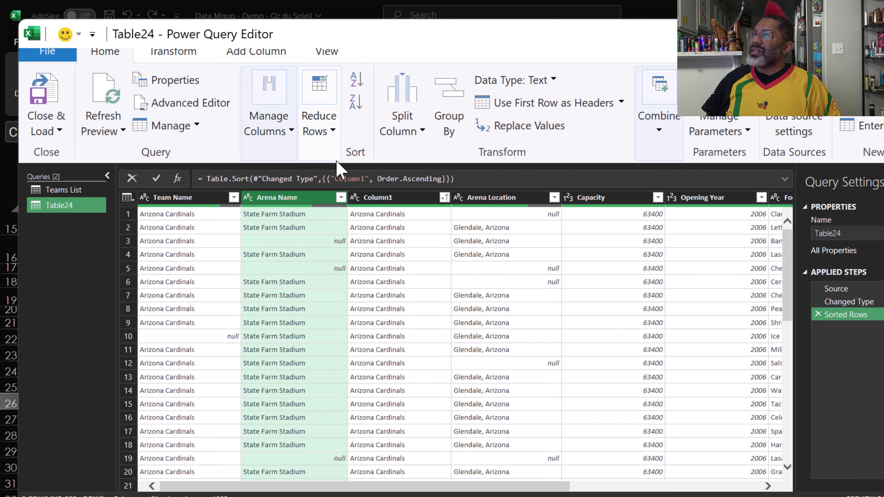
{"action": "left_click", "coordinate": [356, 104]}
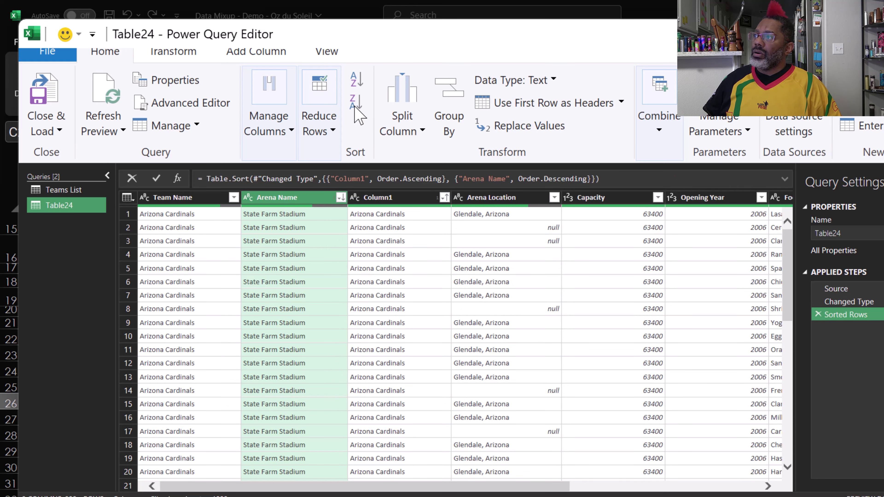
{"action": "left_click", "coordinate": [491, 198]}
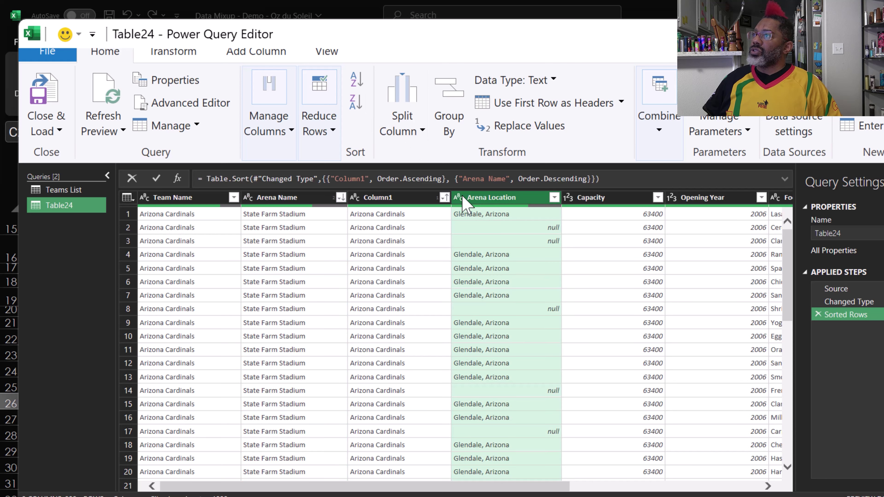
{"action": "left_click", "coordinate": [355, 102]}
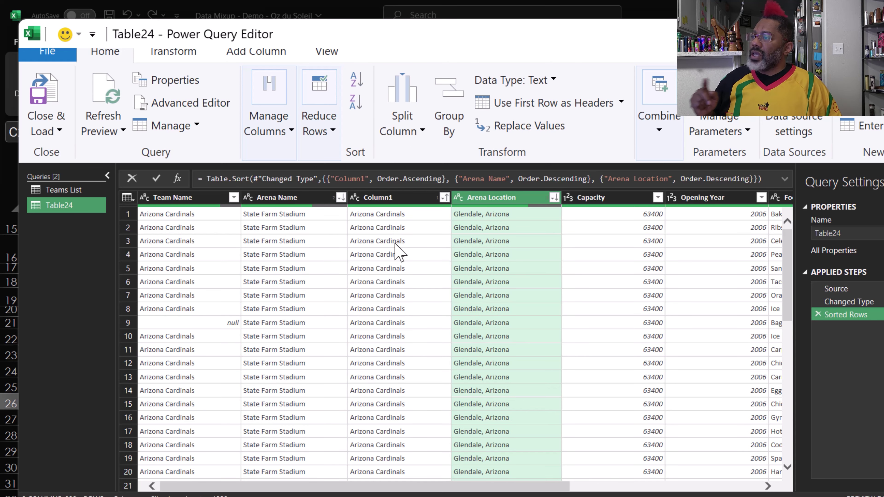
Examine the sorted rows to see where the null arena names and locations fall within each team's group
{"action": "scroll", "coordinate": [395, 244], "scroll_direction": "down", "scroll_amount": 20}
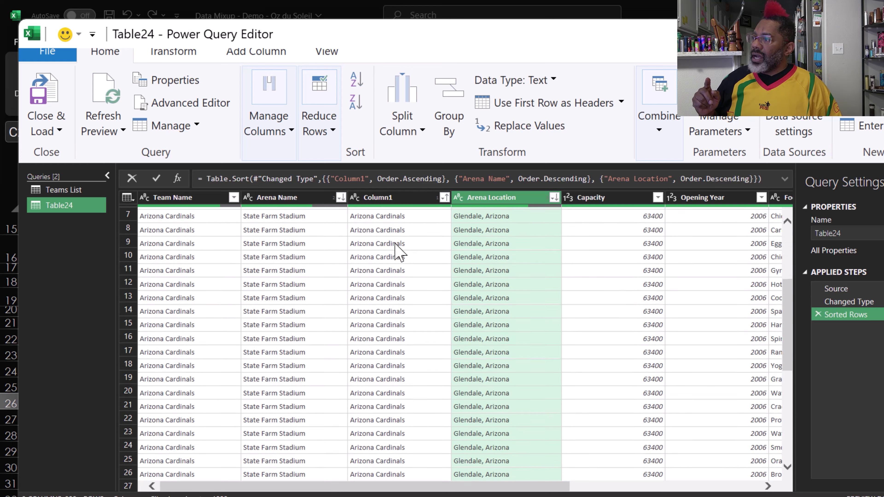
{"action": "scroll", "coordinate": [395, 246], "scroll_direction": "down", "scroll_amount": 10}
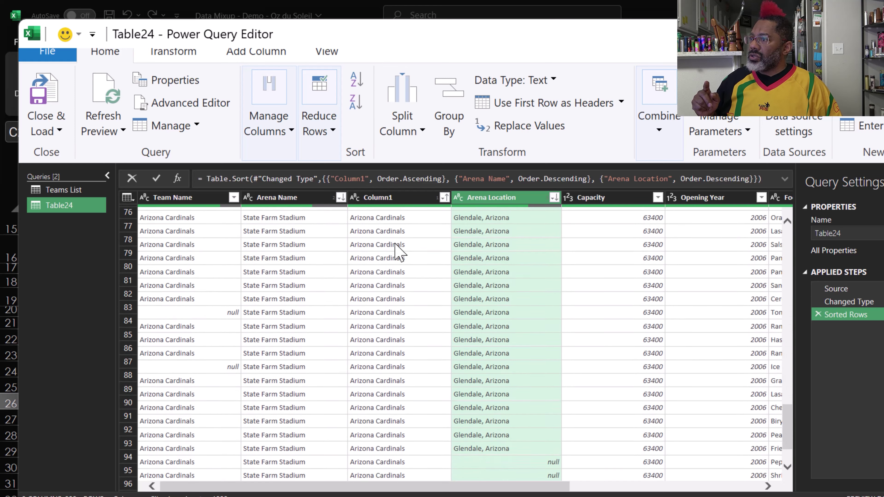
{"action": "scroll", "coordinate": [397, 250], "scroll_direction": "up", "scroll_amount": 1}
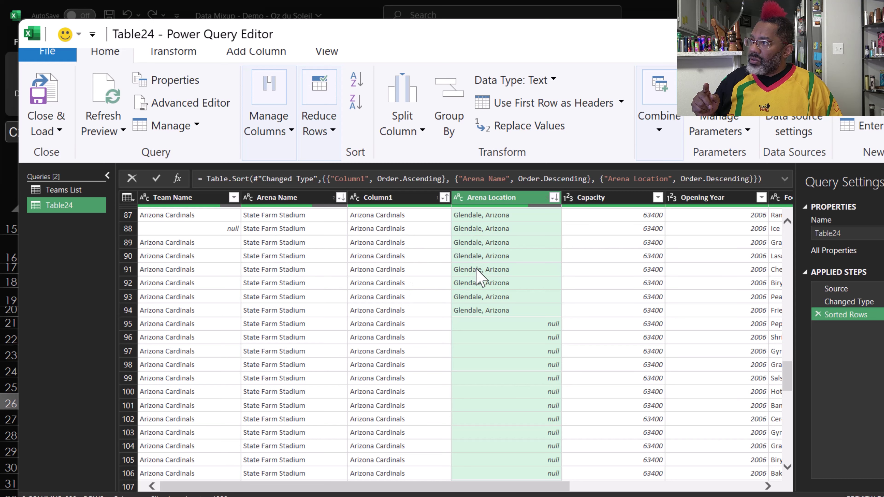
{"action": "scroll", "coordinate": [486, 336], "scroll_direction": "down", "scroll_amount": 5}
{"action": "scroll", "coordinate": [486, 336], "scroll_direction": "down", "scroll_amount": 5}
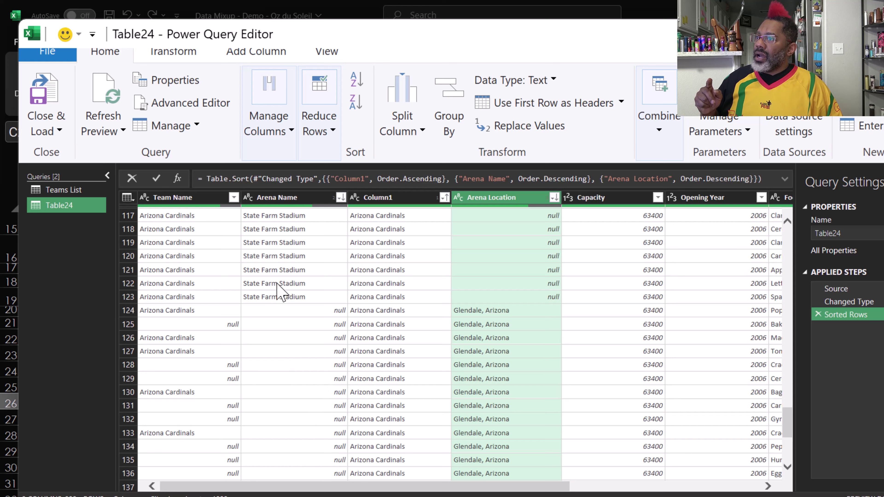
{"action": "scroll", "coordinate": [288, 320], "scroll_direction": "down", "scroll_amount": 9}
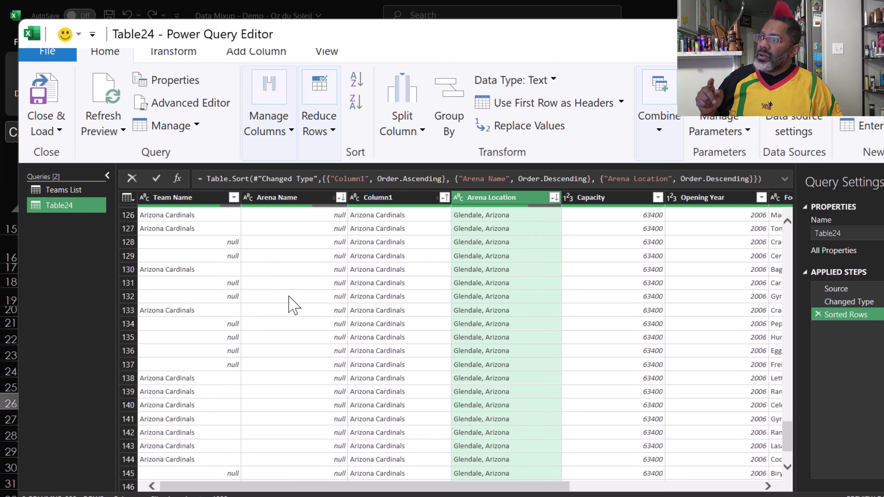
{"action": "scroll", "coordinate": [294, 303], "scroll_direction": "down", "scroll_amount": 4}
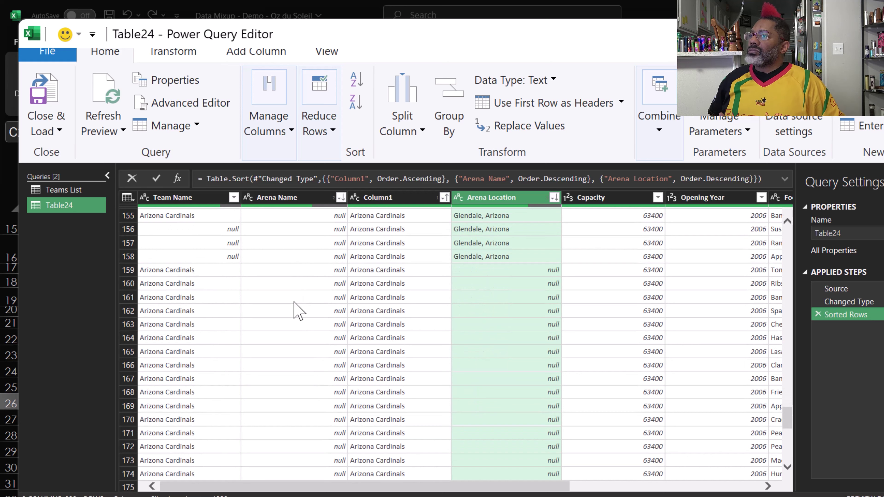
{"action": "scroll", "coordinate": [298, 311], "scroll_direction": "down", "scroll_amount": 1}
{"action": "scroll", "coordinate": [296, 311], "scroll_direction": "down", "scroll_amount": 7}
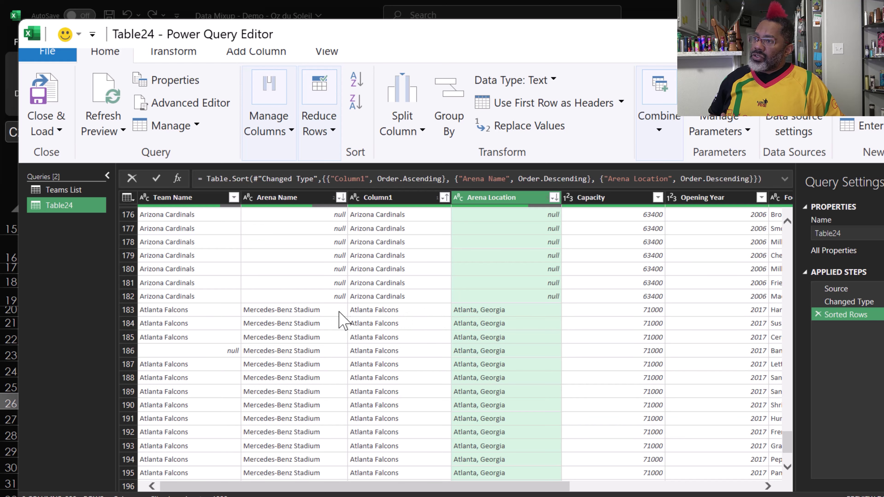
{"action": "scroll", "coordinate": [348, 345], "scroll_direction": "down", "scroll_amount": 15}
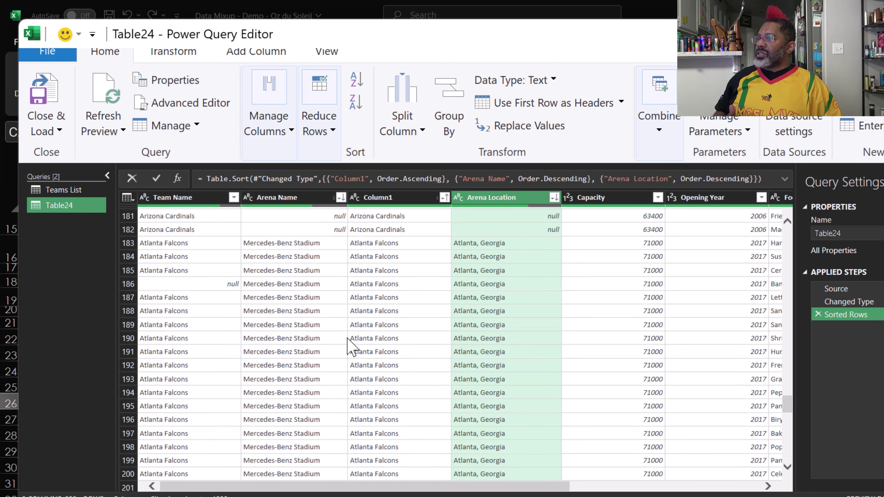
{"action": "scroll", "coordinate": [348, 335], "scroll_direction": "down", "scroll_amount": 20}
{"action": "left_click_drag", "start_coordinate": [785, 453], "coordinate": [779, 226]}
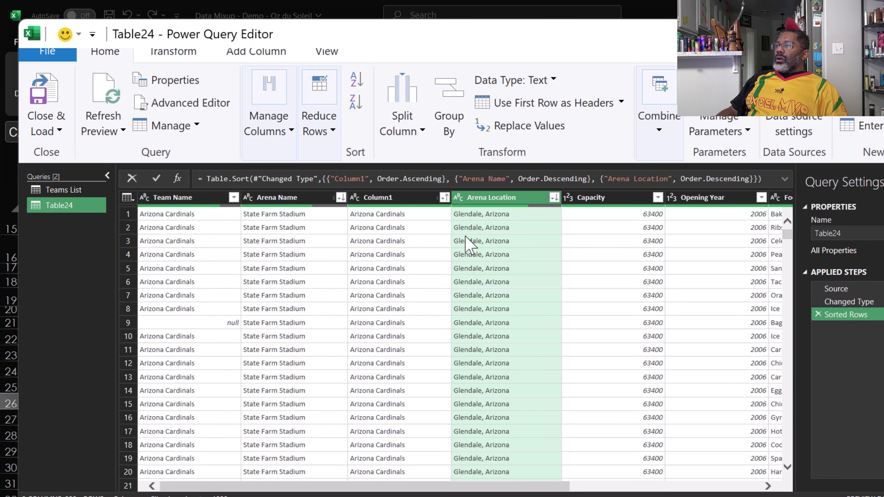
Fill down the blank values in the Arena Location and Arena Name columns
{"action": "right_click", "coordinate": [481, 199]}
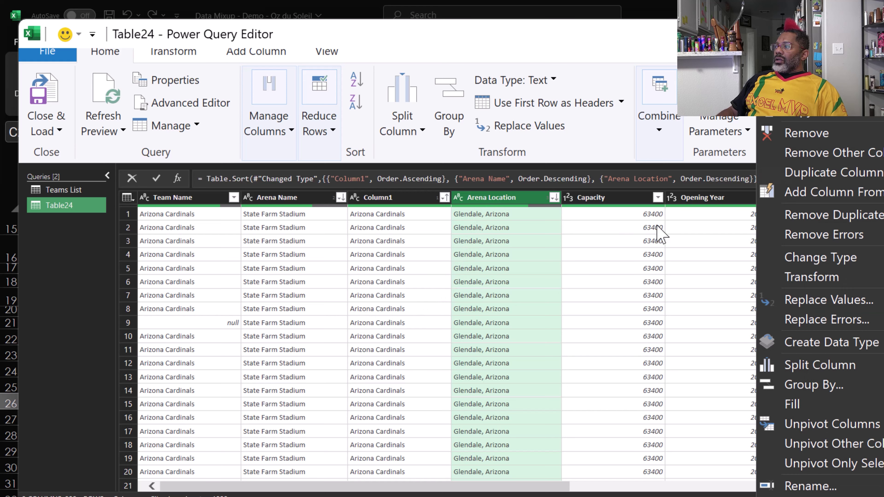
{"action": "mouse_move", "coordinate": [771, 407]}
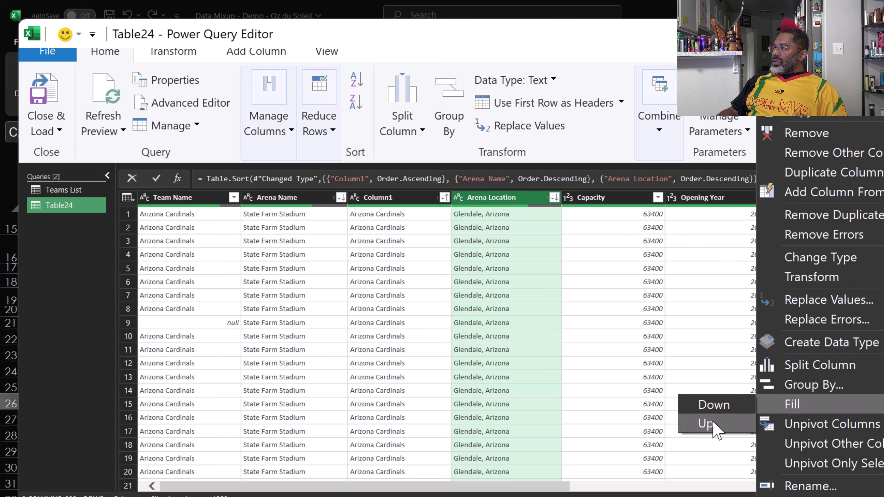
{"action": "left_click", "coordinate": [710, 408]}
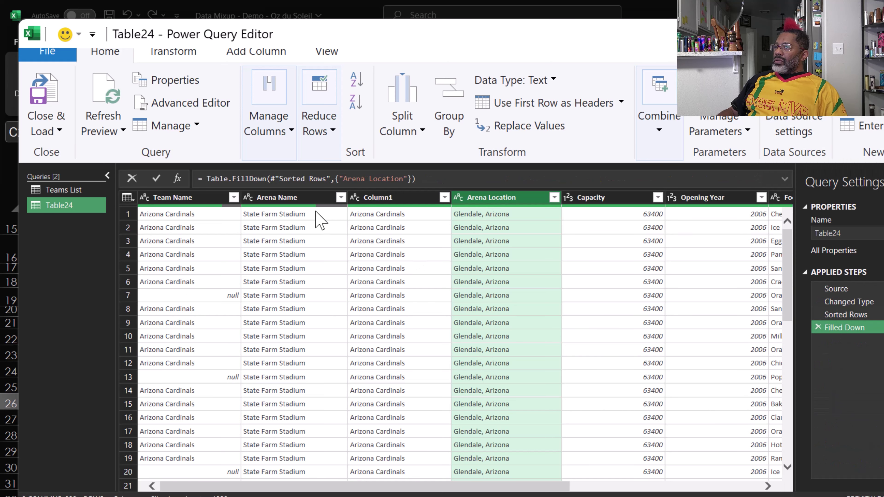
{"action": "left_click", "coordinate": [299, 199]}
{"action": "right_click", "coordinate": [301, 207]}
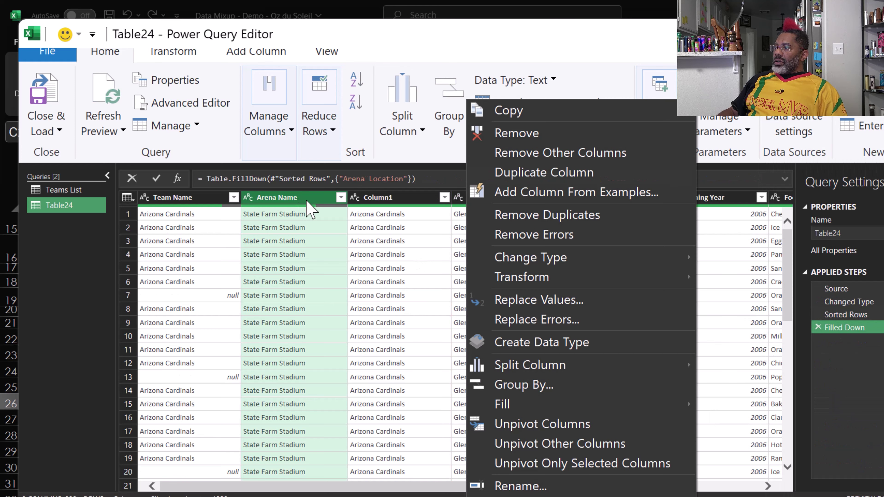
{"action": "mouse_move", "coordinate": [577, 408]}
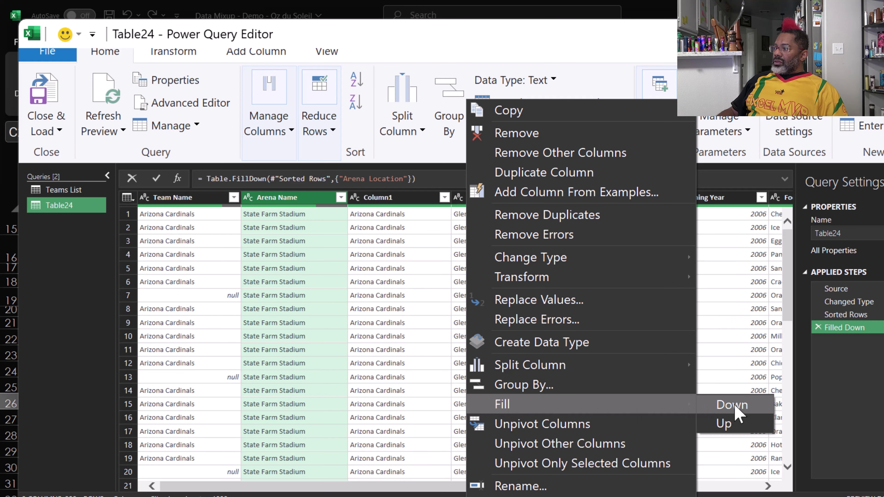
{"action": "left_click", "coordinate": [720, 407]}
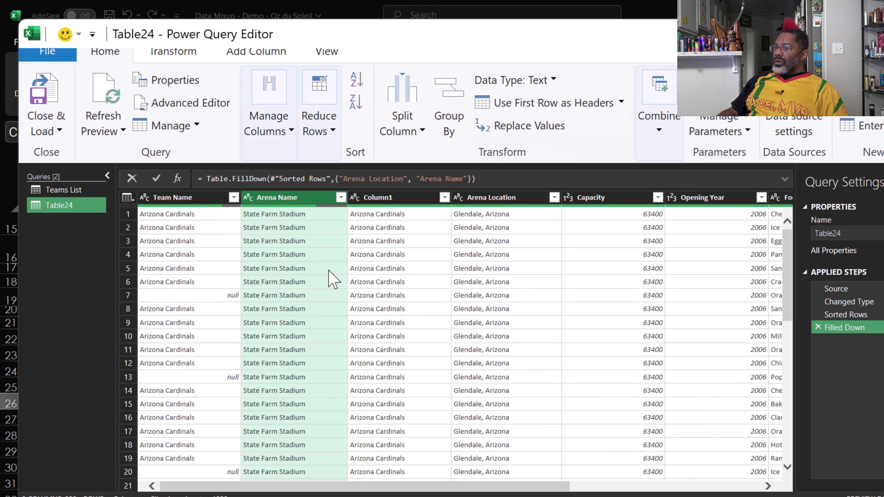
Remove the incomplete Team Name column from the query
{"action": "left_click", "coordinate": [194, 197]}
{"action": "right_click", "coordinate": [194, 197]}
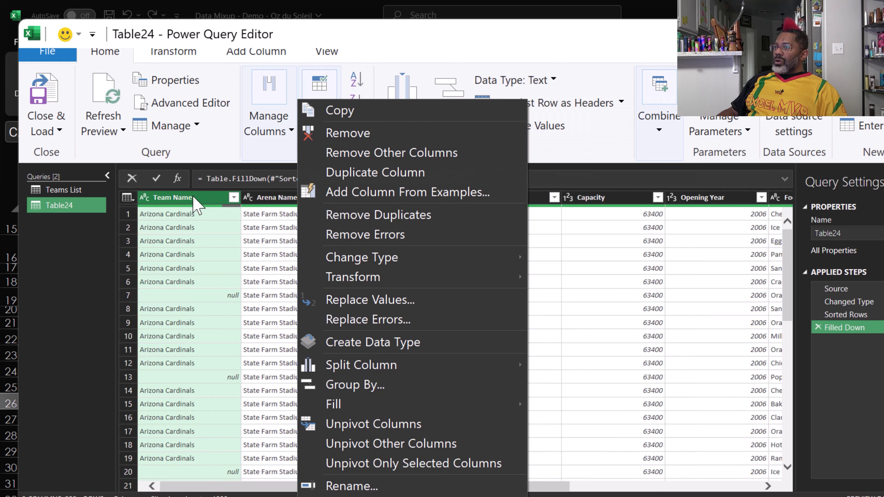
{"action": "left_click", "coordinate": [342, 133]}
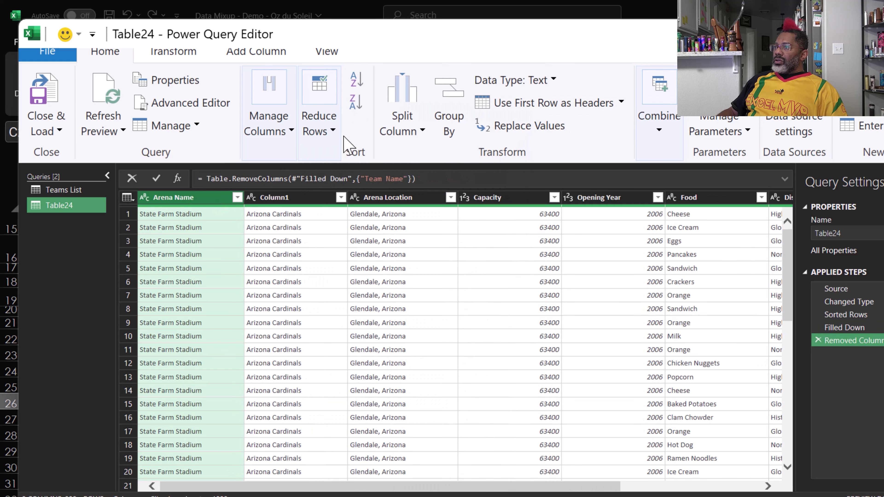
Move Column1 to the front of the query and rename it Team Name
{"action": "left_click", "coordinate": [301, 200]}
{"action": "left_click_drag", "start_coordinate": [302, 202], "coordinate": [200, 209]}
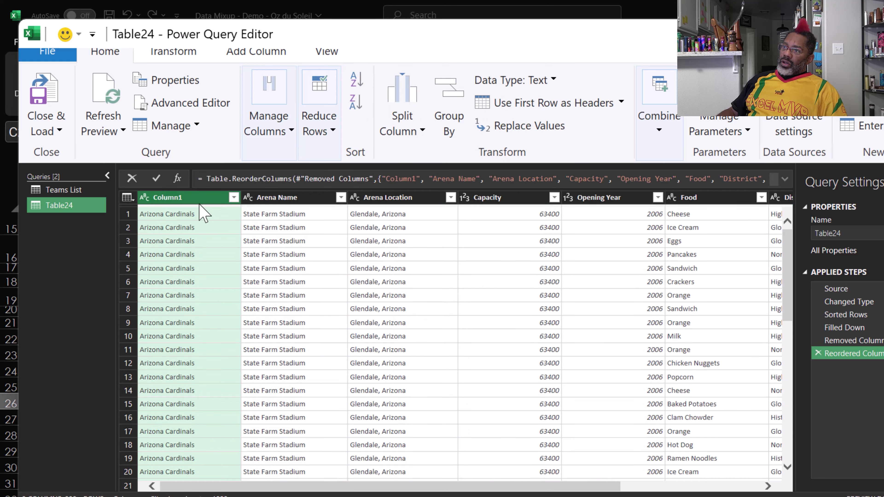
{"action": "double_click", "coordinate": [191, 197]}
{"action": "type", "text": "Team Name"}
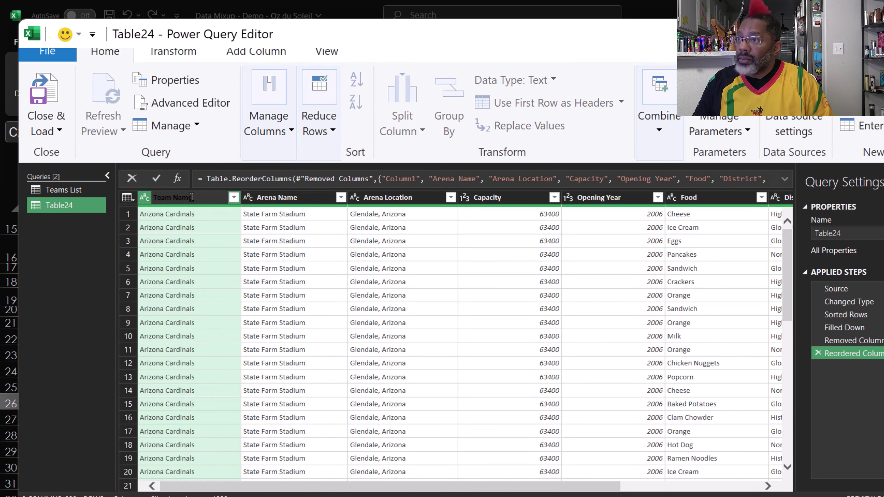
{"action": "key", "text": "Return"}
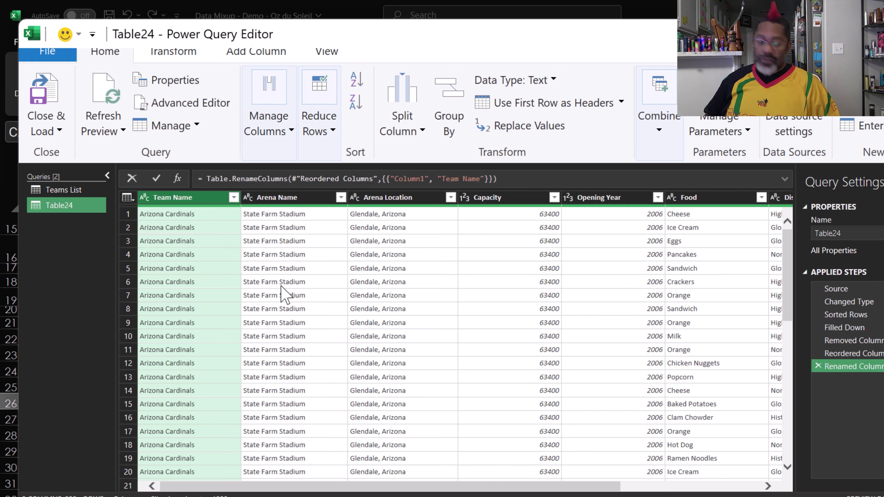
Close and load the query into the workbook, and shrink the formula bar to one line
{"action": "left_click", "coordinate": [44, 91]}
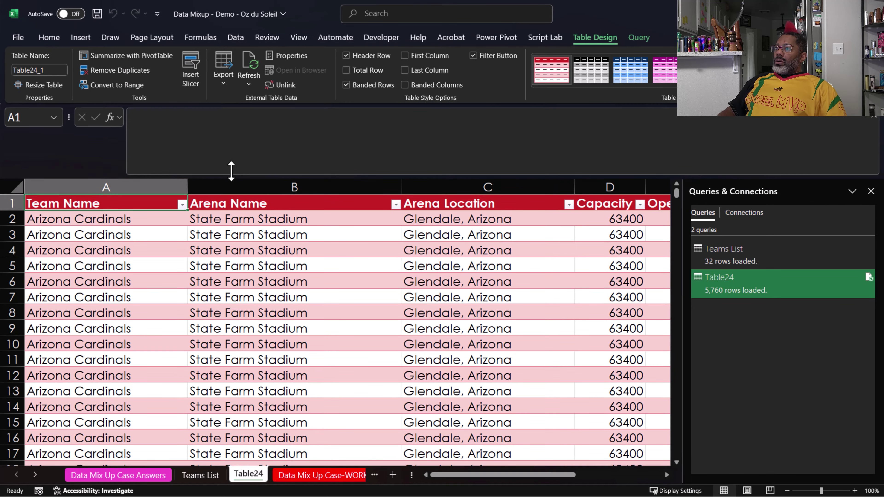
{"action": "left_click_drag", "start_coordinate": [231, 171], "coordinate": [227, 134]}
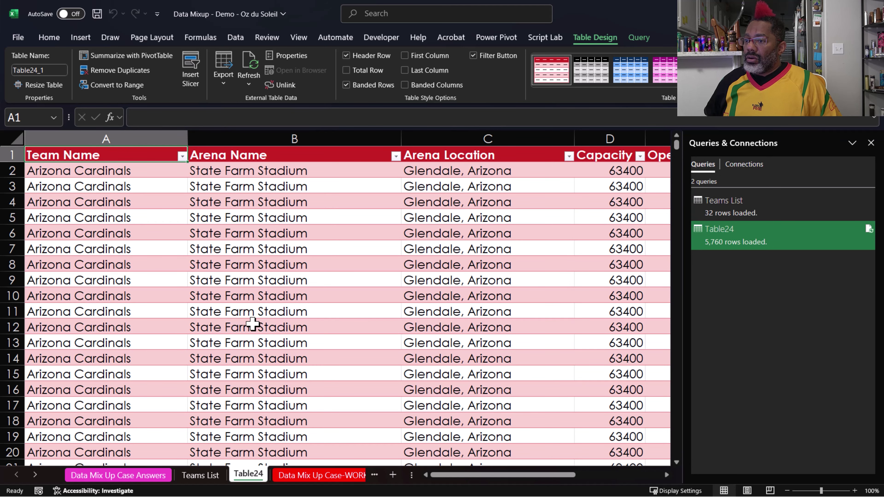
Highlight duplicate values in the Teams List sheet's Arena Name column using light red fill with dark red text
{"action": "left_click", "coordinate": [163, 476]}
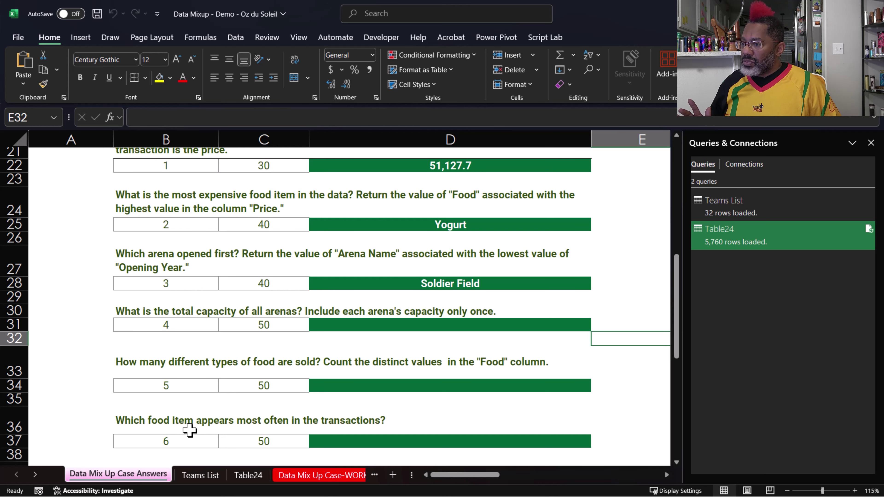
{"action": "left_click", "coordinate": [200, 475]}
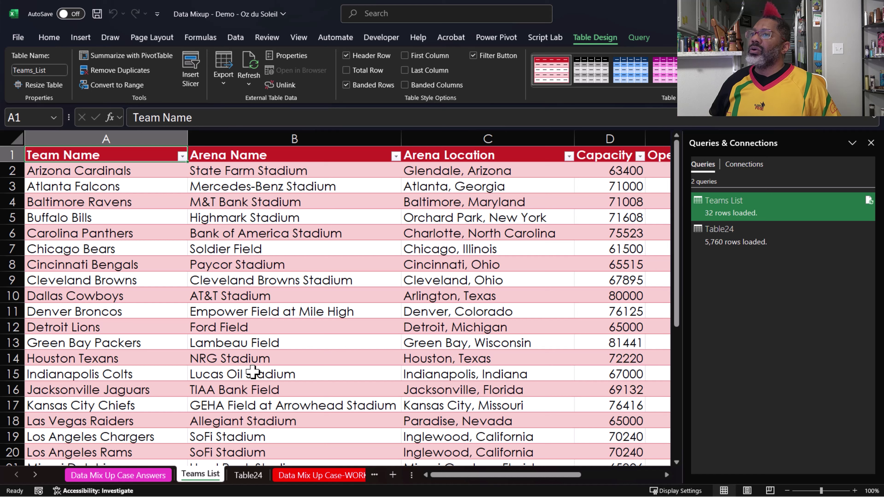
{"action": "left_click", "coordinate": [330, 152]}
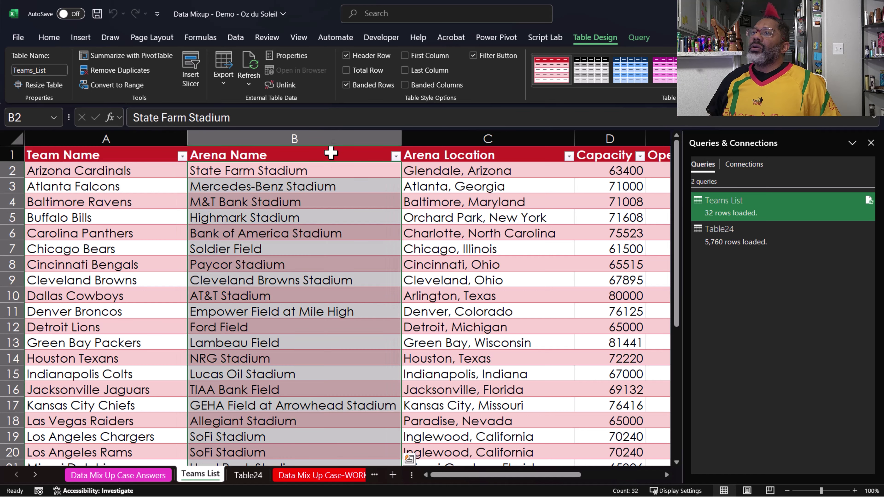
{"action": "left_click", "coordinate": [49, 37]}
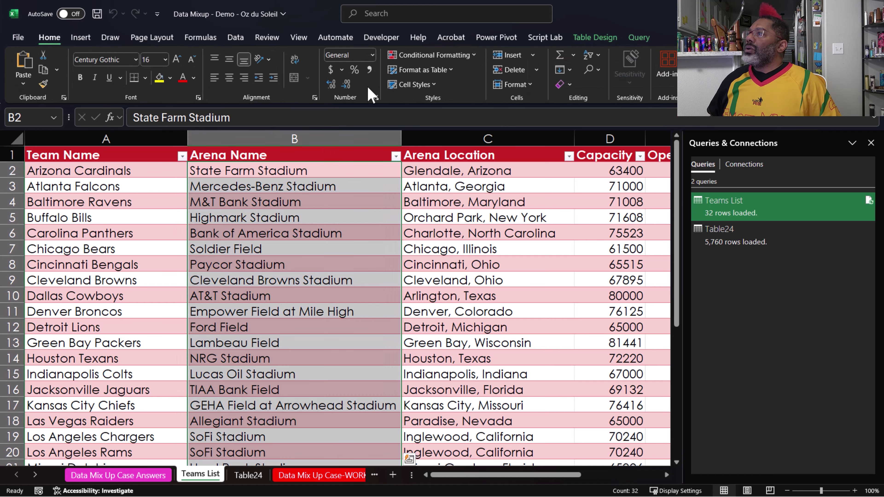
{"action": "left_click", "coordinate": [468, 55]}
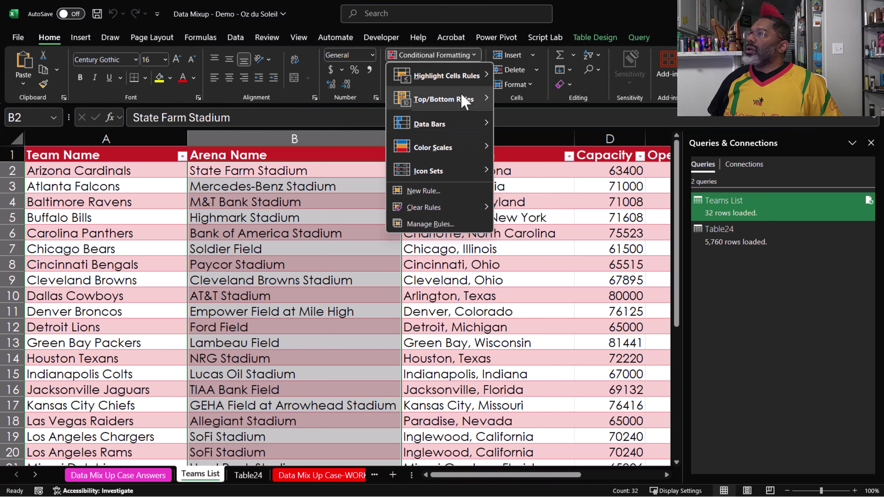
{"action": "mouse_move", "coordinate": [452, 75]}
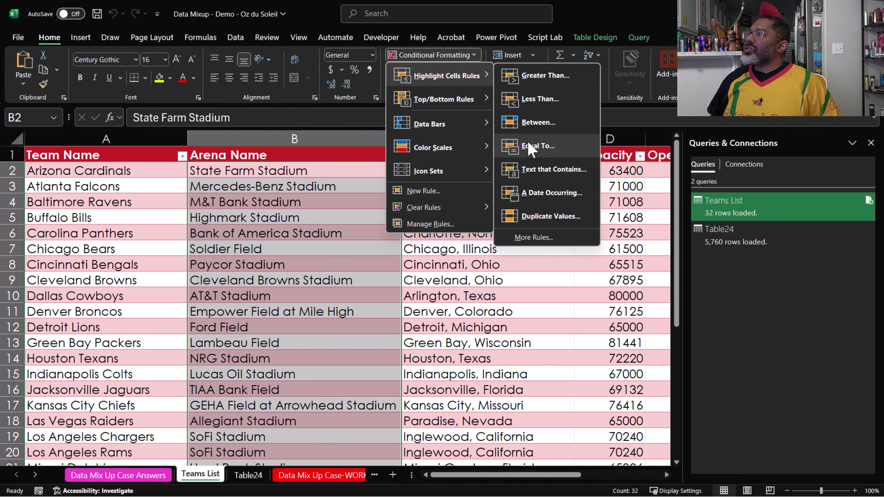
{"action": "left_click", "coordinate": [544, 223]}
{"action": "left_click", "coordinate": [519, 178]}
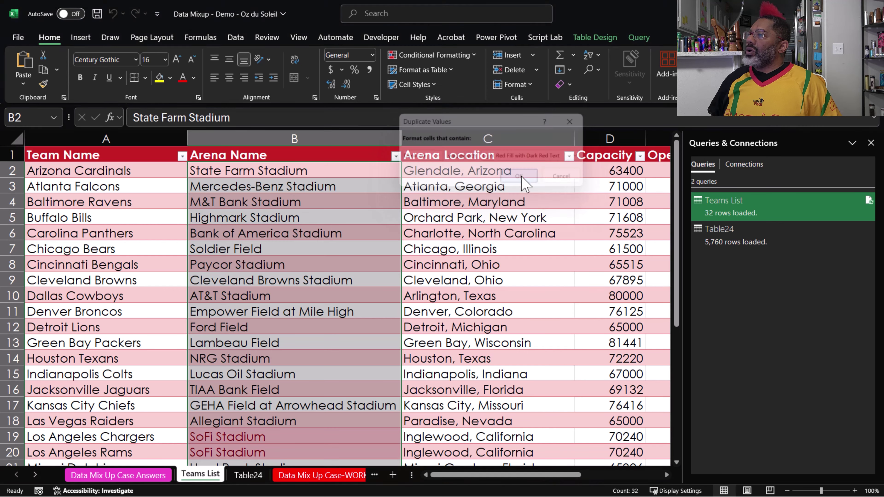
Move the Los Angeles Chargers and New York Giants rows out of the Teams List table to rows 37 and 38
{"action": "scroll", "coordinate": [257, 356], "scroll_direction": "down", "scroll_amount": 4}
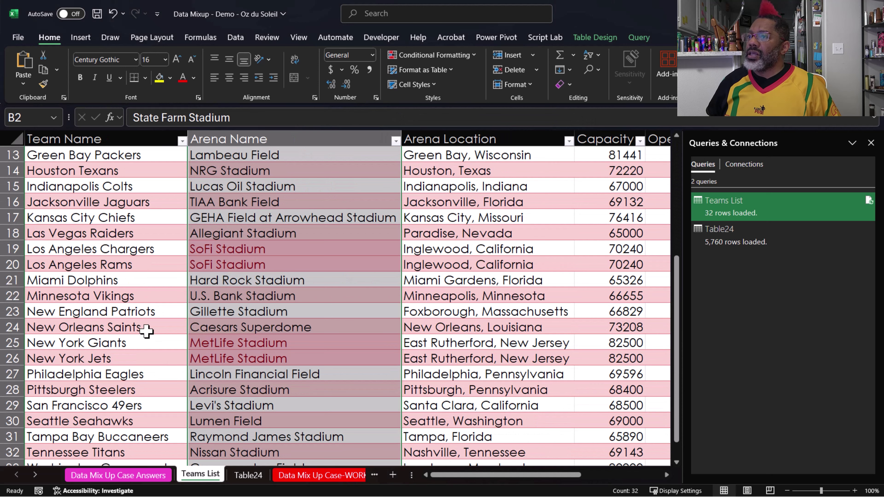
{"action": "left_click", "coordinate": [13, 249]}
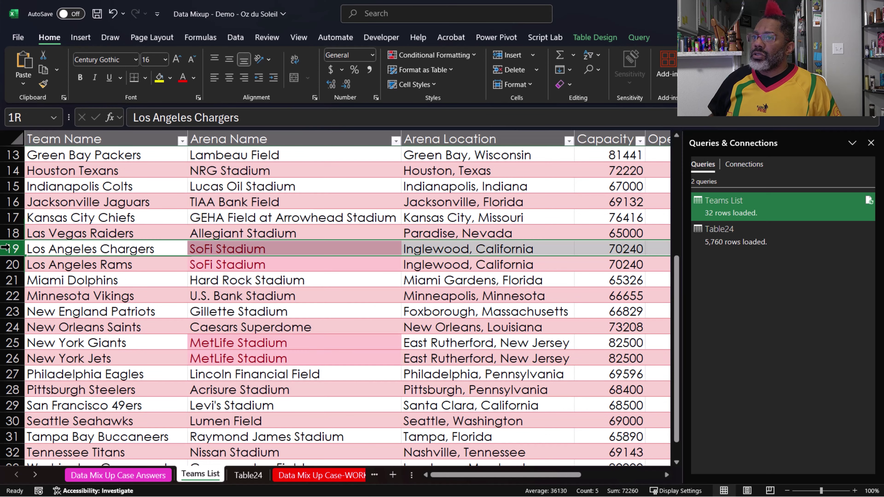
{"action": "mouse_move", "coordinate": [147, 256]}
{"action": "left_mouse_down"}
{"action": "mouse_move", "coordinate": [142, 467]}
{"action": "mouse_move", "coordinate": [150, 241]}
{"action": "left_mouse_up"}
{"action": "scroll", "coordinate": [150, 319], "scroll_direction": "up", "scroll_amount": 4}
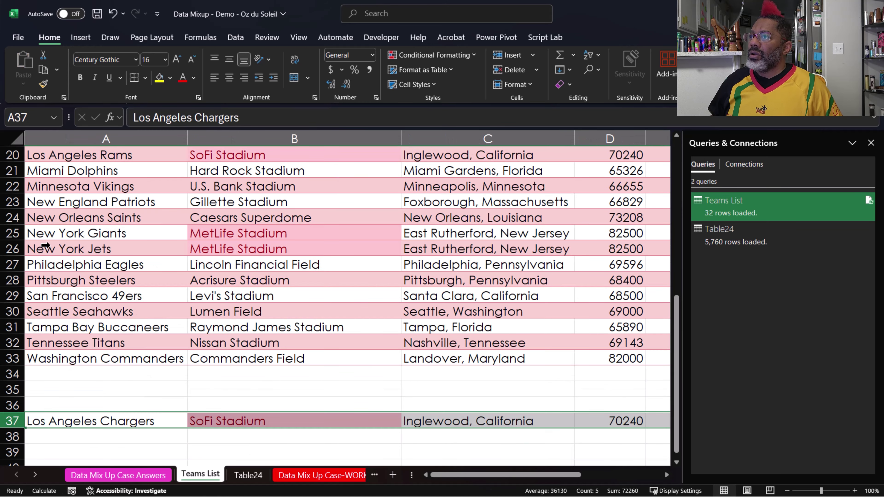
{"action": "left_click", "coordinate": [22, 236]}
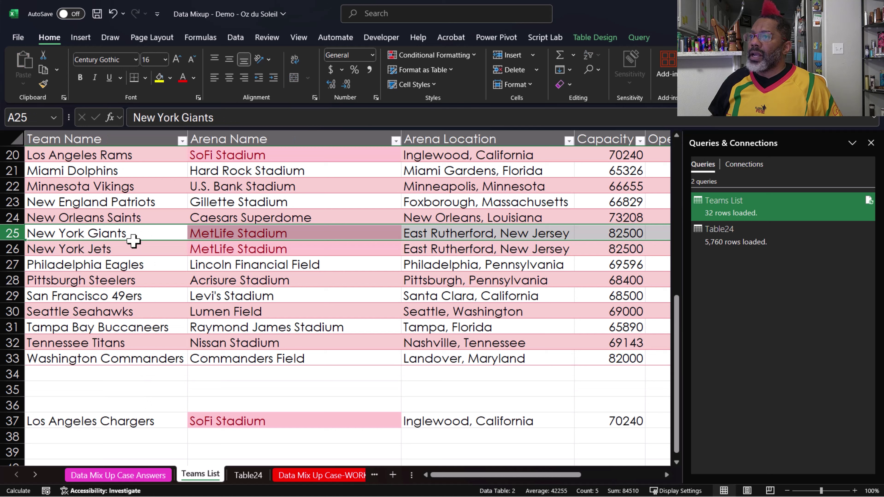
{"action": "left_click_drag", "start_coordinate": [133, 241], "coordinate": [117, 445]}
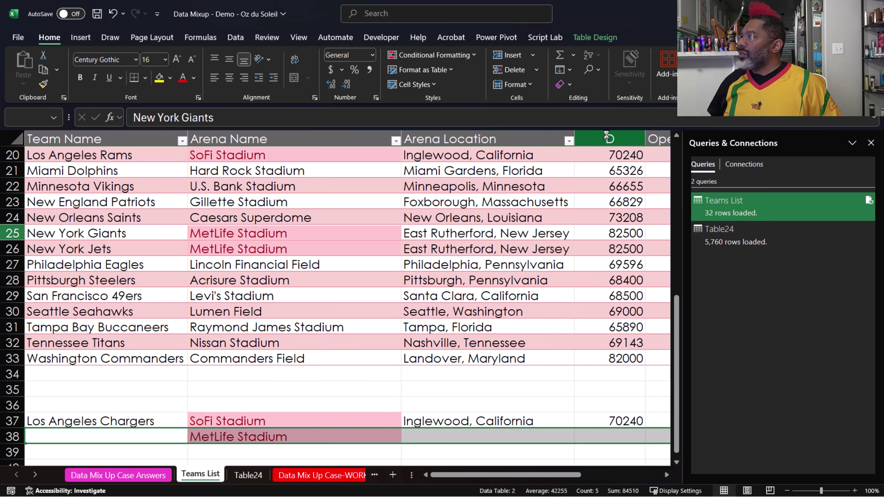
Total the table's Capacity column and choose 2,117,070 as the answer to question 4 on the answers sheet
{"action": "scroll", "coordinate": [611, 313], "scroll_direction": "up", "scroll_amount": 3}
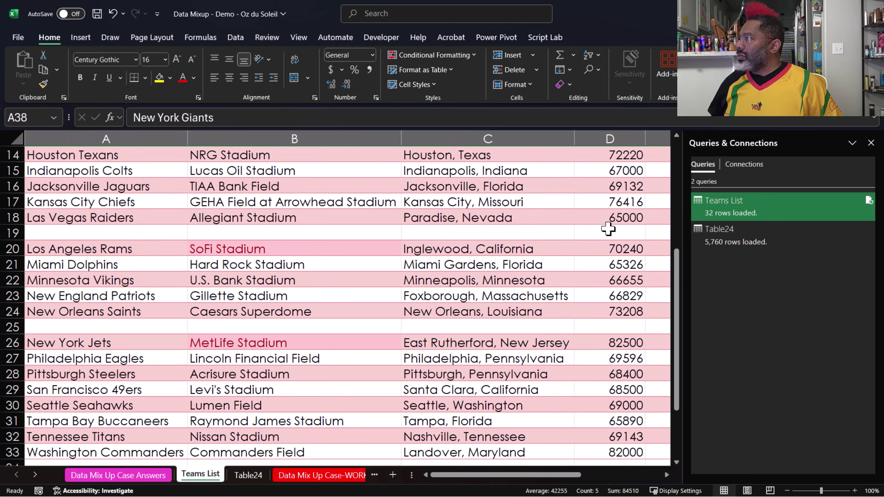
{"action": "scroll", "coordinate": [606, 189], "scroll_direction": "up", "scroll_amount": 3}
{"action": "scroll", "coordinate": [603, 152], "scroll_direction": "up", "scroll_amount": 1}
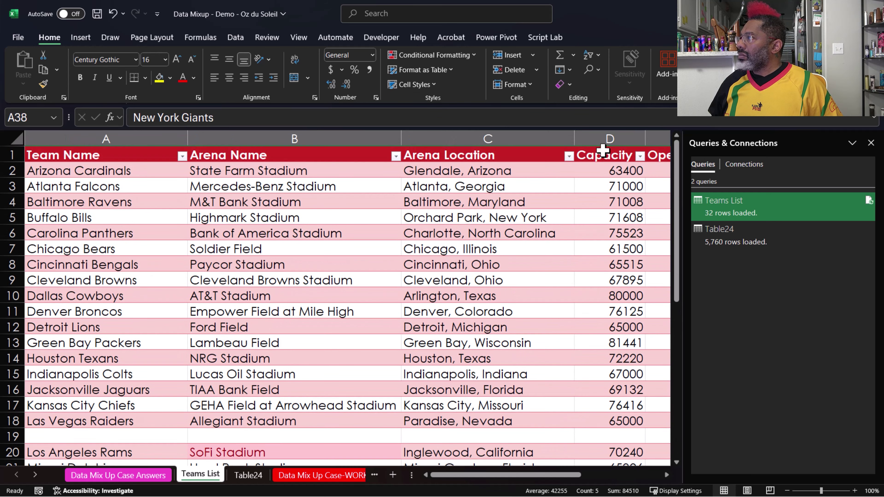
{"action": "left_click", "coordinate": [603, 144]}
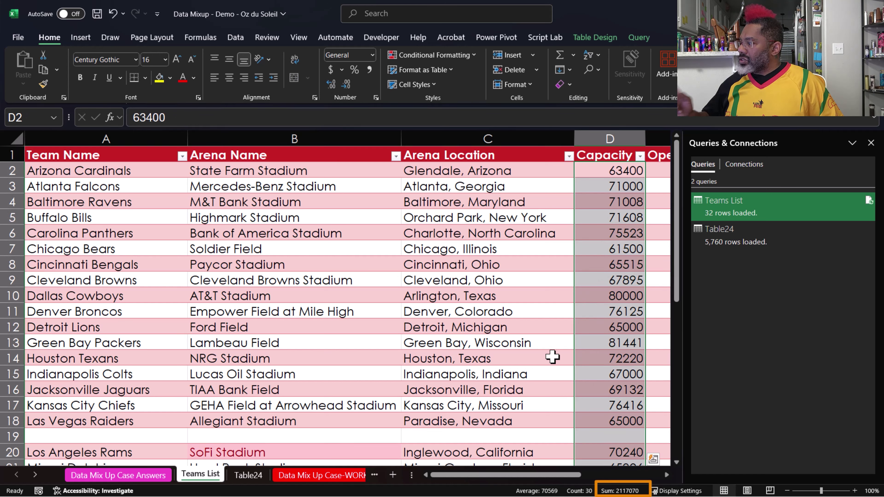
{"action": "left_click", "coordinate": [131, 476]}
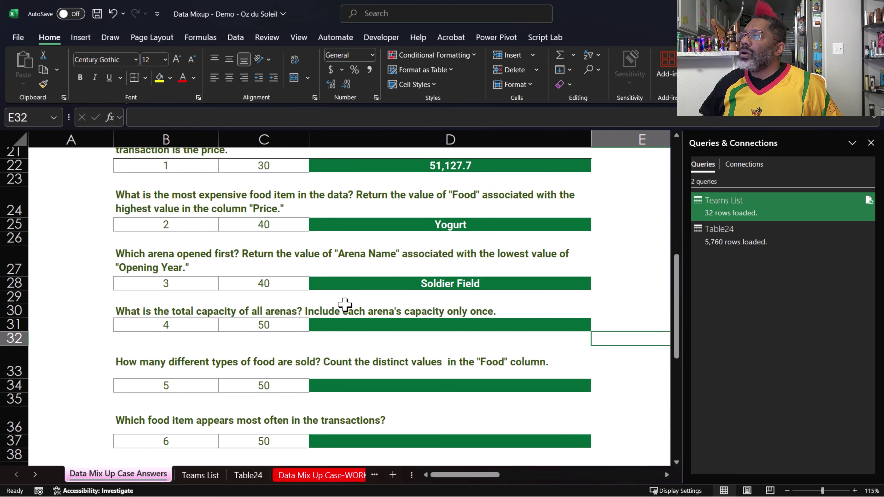
{"action": "left_click", "coordinate": [348, 324]}
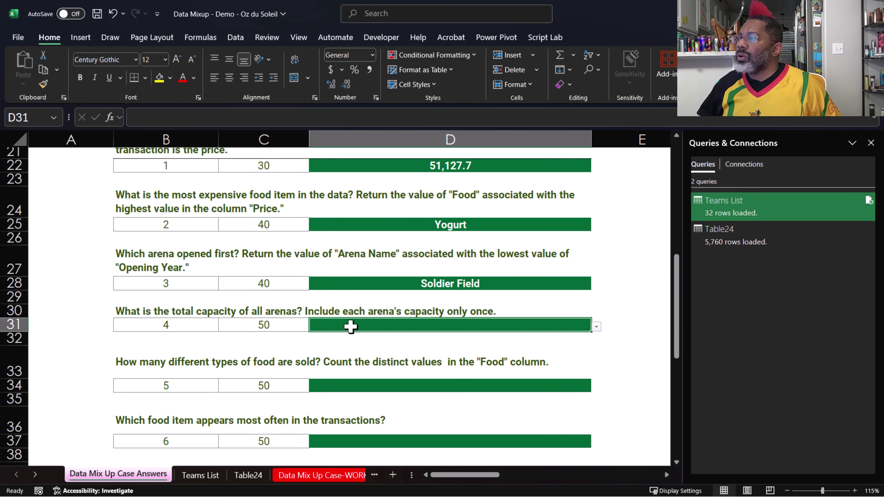
{"action": "left_click", "coordinate": [596, 328]}
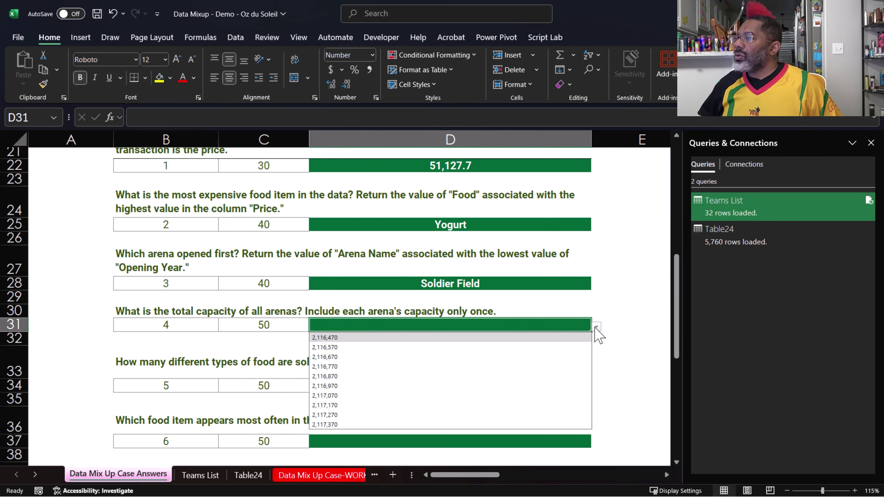
{"action": "left_click", "coordinate": [317, 396]}
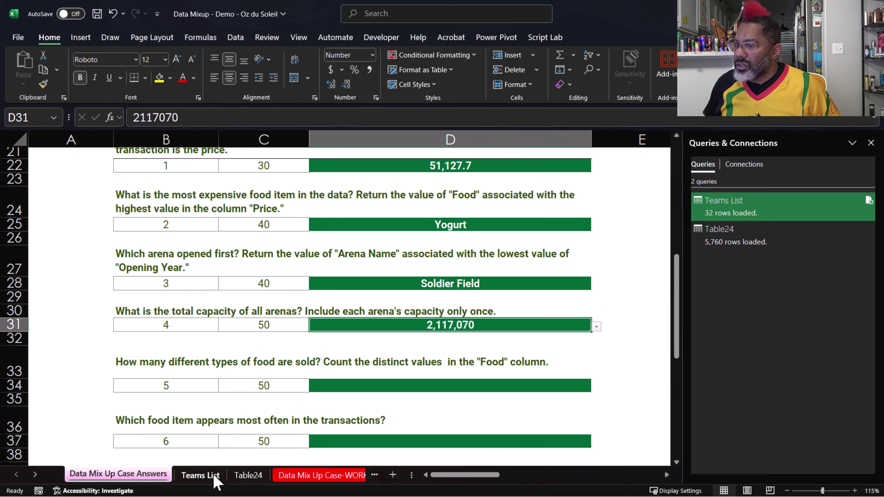
Return the Los Angeles Chargers row to empty row 25 and the New York Giants row to empty row 19 of Teams List
{"action": "left_click", "coordinate": [200, 475]}
{"action": "scroll", "coordinate": [176, 427], "scroll_direction": "down", "scroll_amount": 6}
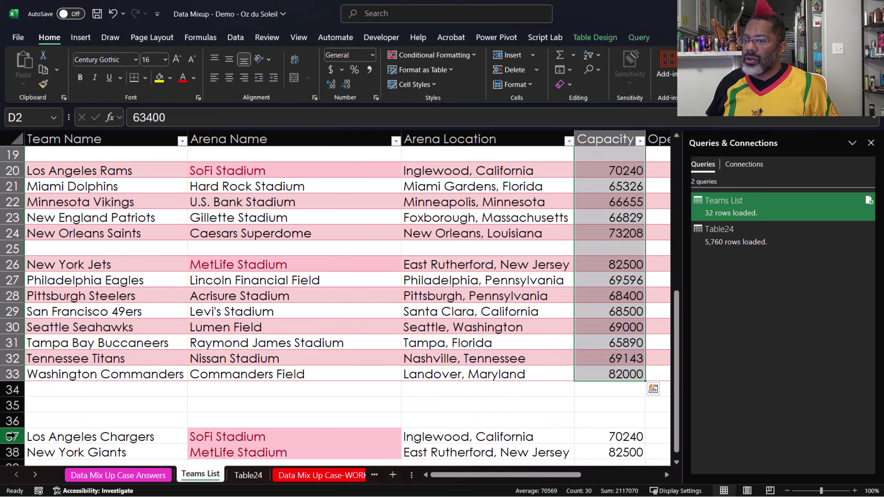
{"action": "left_click", "coordinate": [11, 435]}
{"action": "left_click_drag", "start_coordinate": [97, 429], "coordinate": [113, 256]}
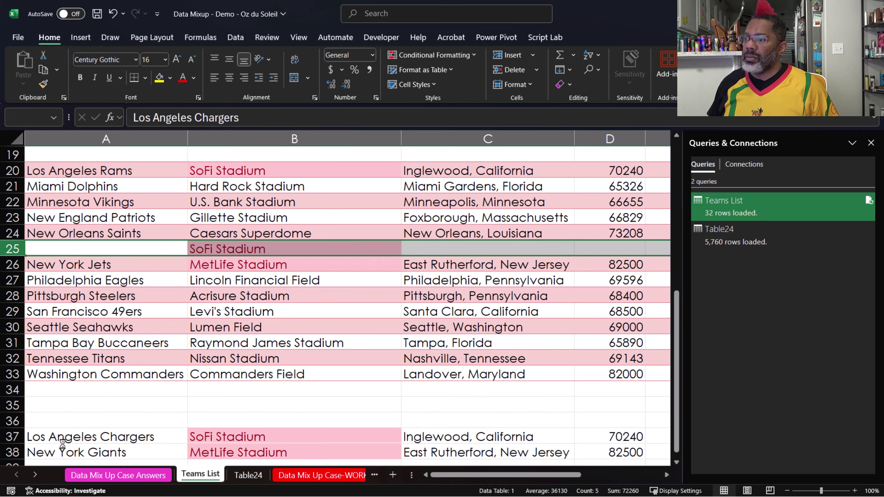
{"action": "left_click", "coordinate": [29, 453]}
{"action": "left_click_drag", "start_coordinate": [99, 447], "coordinate": [138, 153]}
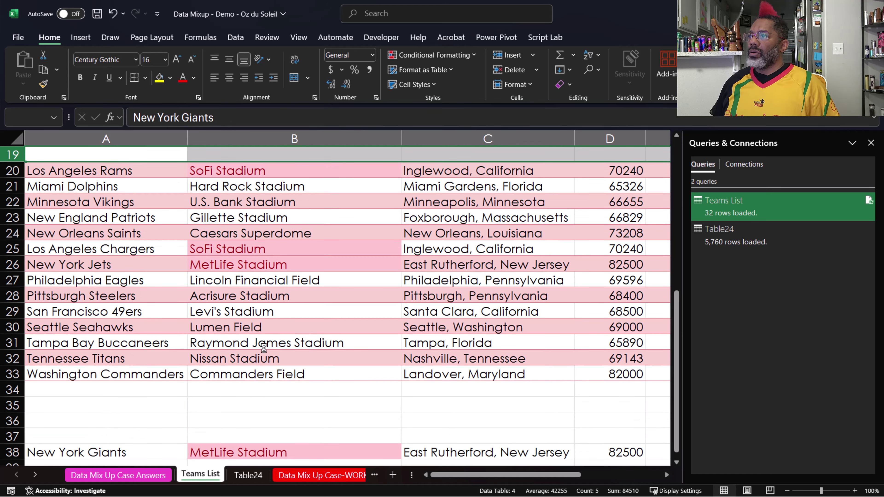
{"action": "scroll", "coordinate": [244, 348], "scroll_direction": "up", "scroll_amount": 6}
{"action": "left_click", "coordinate": [223, 342]}
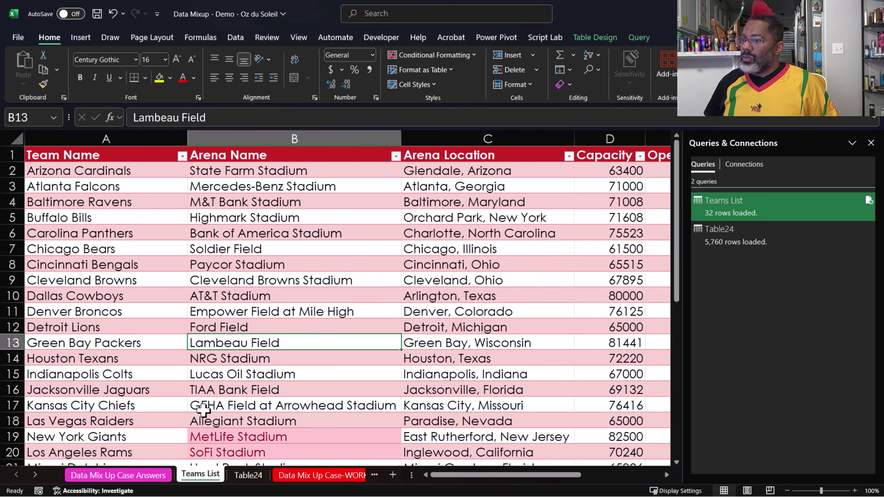
Check the next questions on the answers sheet, and group the Table24 query by Food with a Count column counting rows
{"action": "left_click", "coordinate": [146, 476]}
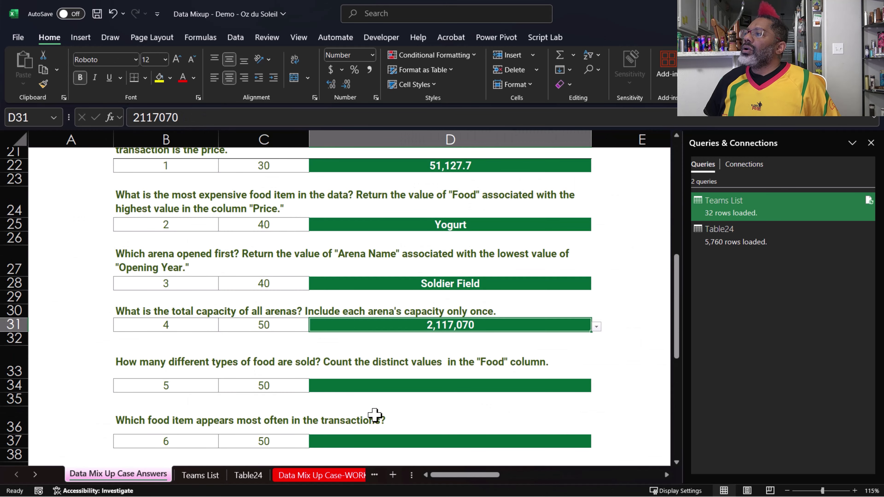
{"action": "scroll", "coordinate": [375, 414], "scroll_direction": "down", "scroll_amount": 2}
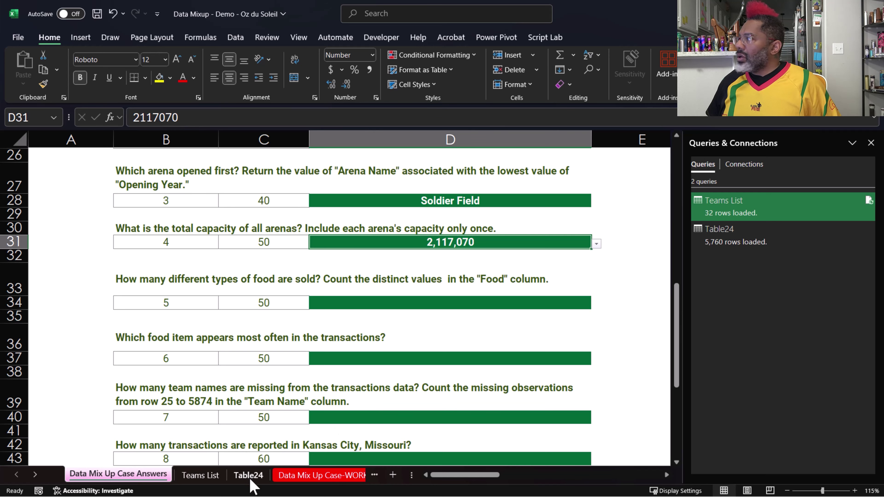
{"action": "double_click", "coordinate": [737, 244]}
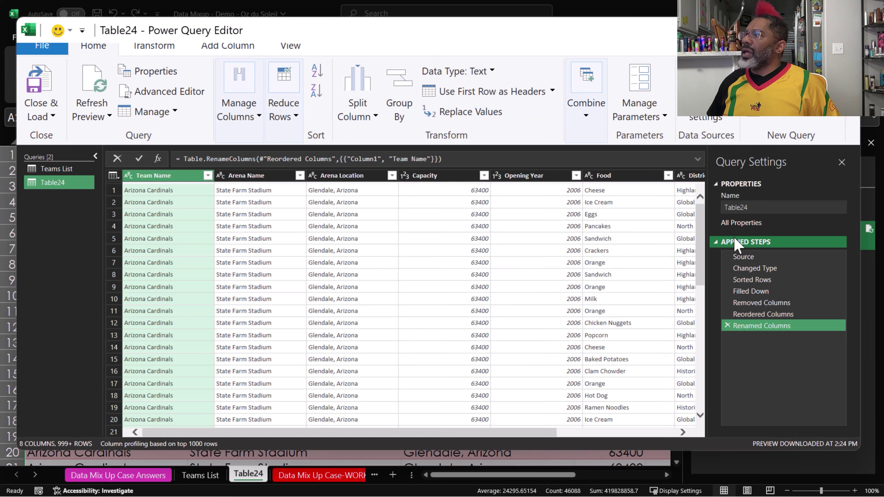
{"action": "left_click", "coordinate": [400, 107]}
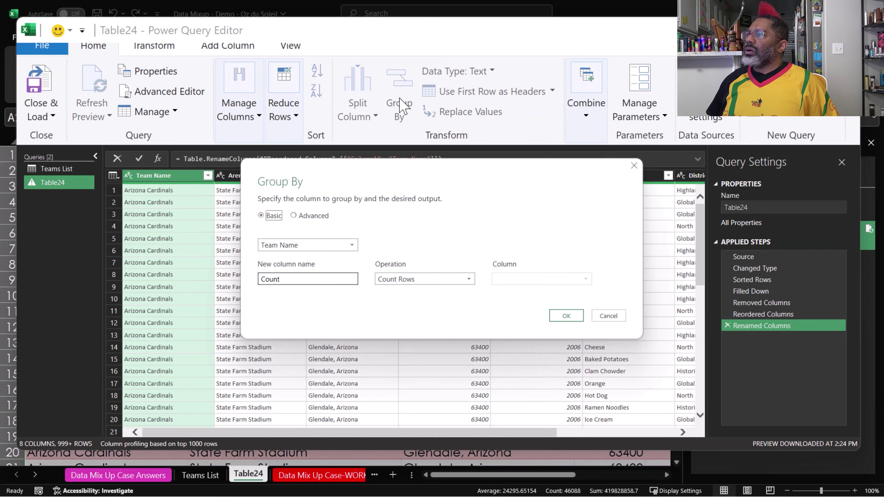
{"action": "left_click", "coordinate": [352, 245]}
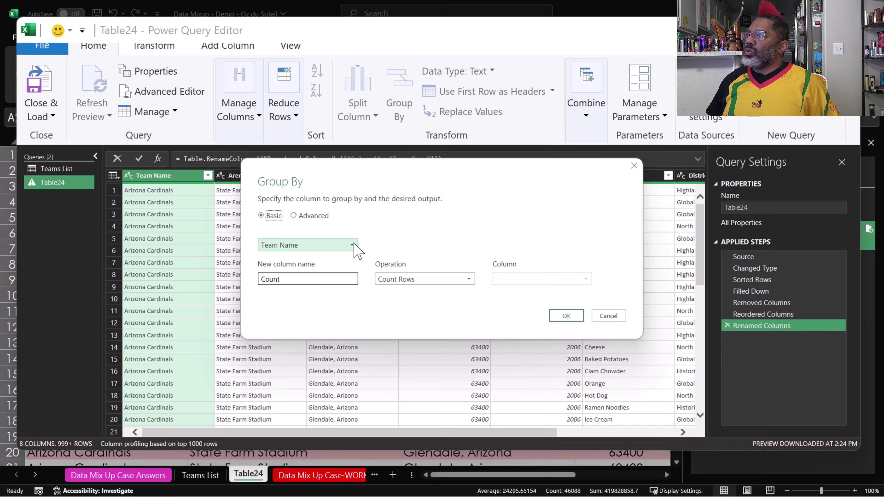
{"action": "left_click", "coordinate": [338, 315]}
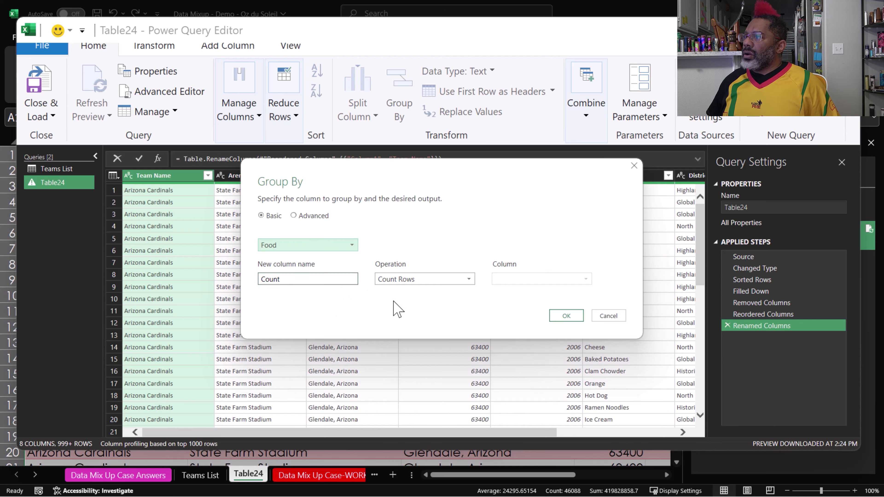
{"action": "left_click", "coordinate": [567, 316]}
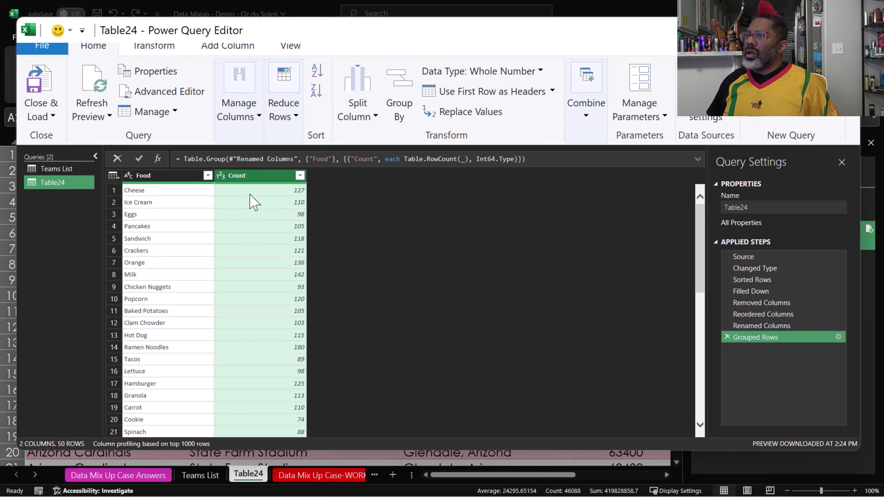
Sort the grouped Table24 query by Count in descending order, review the food list, and load it to the worksheet
{"action": "left_click", "coordinate": [317, 92]}
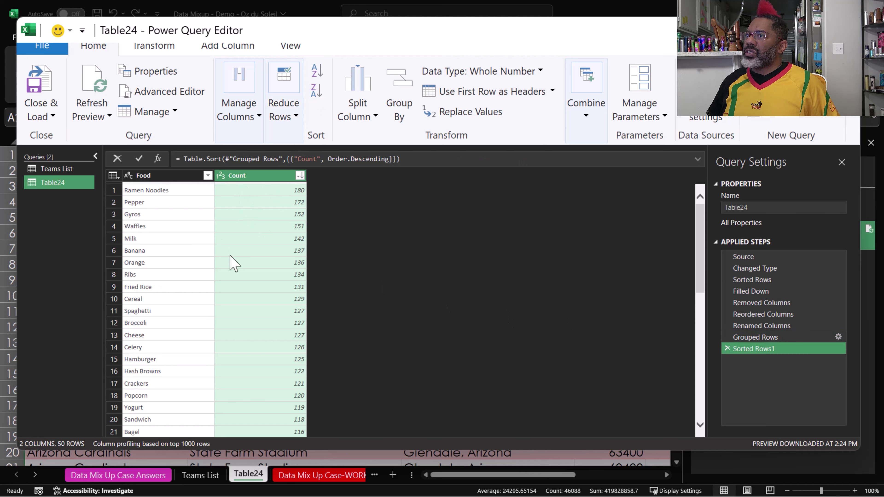
{"action": "scroll", "coordinate": [231, 300], "scroll_direction": "down", "scroll_amount": 10}
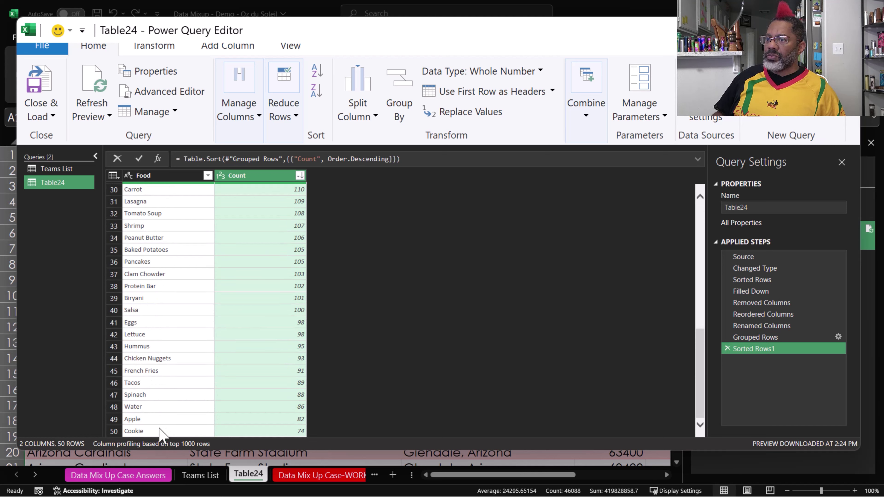
{"action": "scroll", "coordinate": [223, 372], "scroll_direction": "up", "scroll_amount": 10}
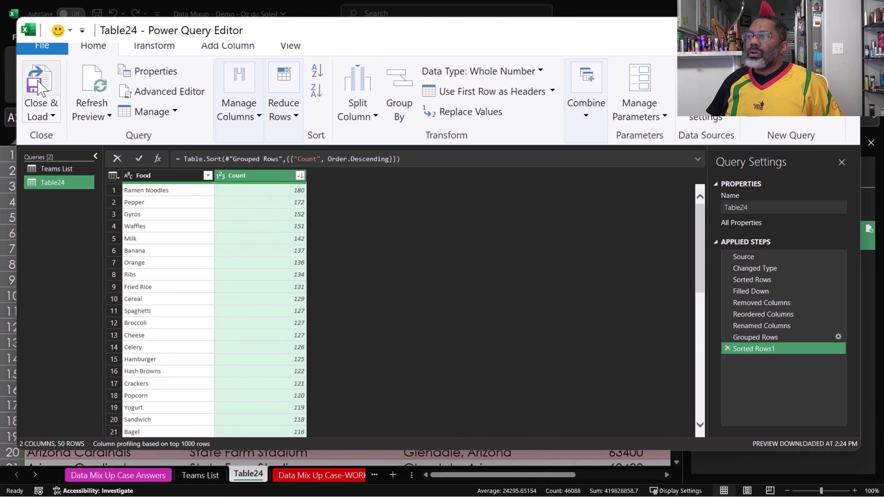
{"action": "left_click", "coordinate": [38, 89]}
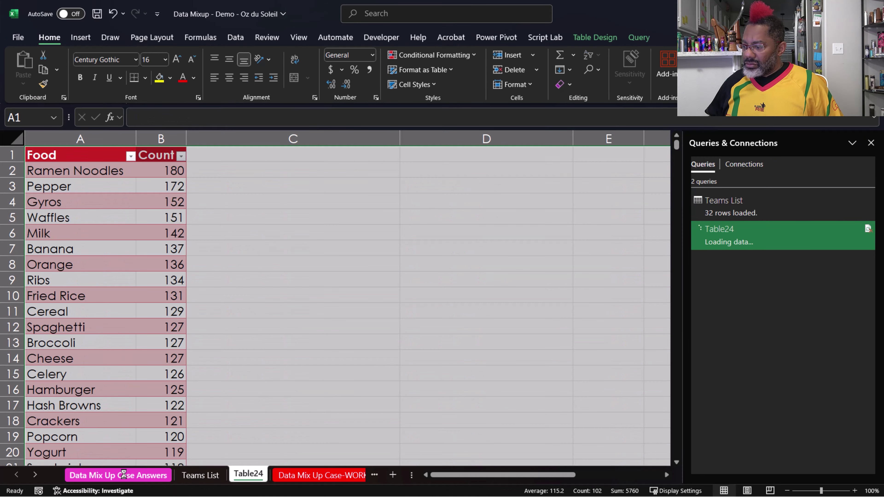
On the answers sheet, choose 50 as the answer to question 5 and Ramen Noodles for question 6
{"action": "left_click", "coordinate": [123, 474]}
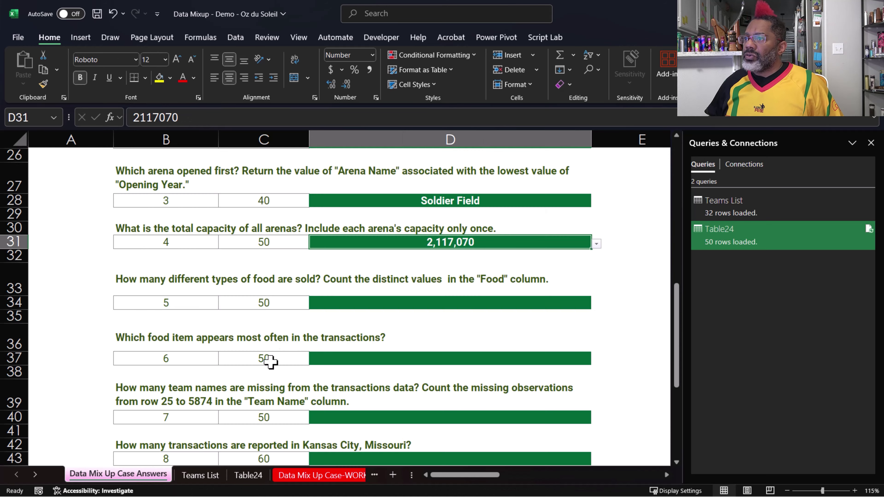
{"action": "left_click", "coordinate": [336, 302]}
{"action": "left_click", "coordinate": [596, 305]}
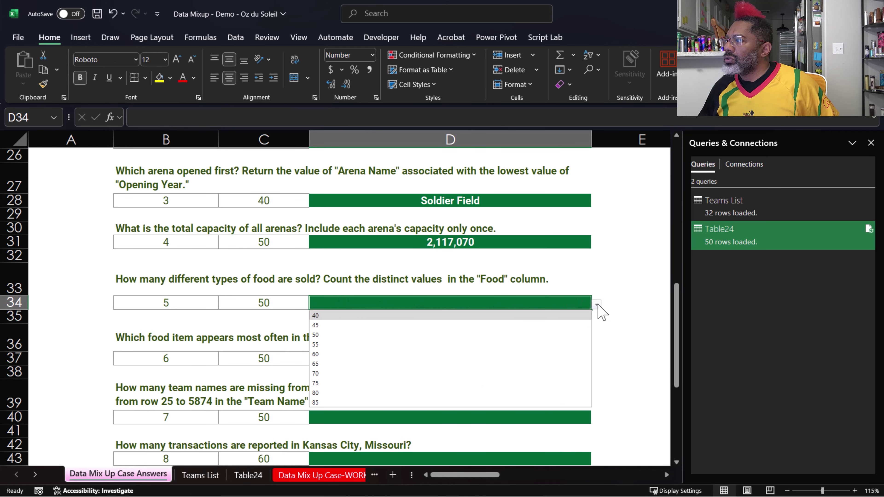
{"action": "left_click", "coordinate": [485, 334]}
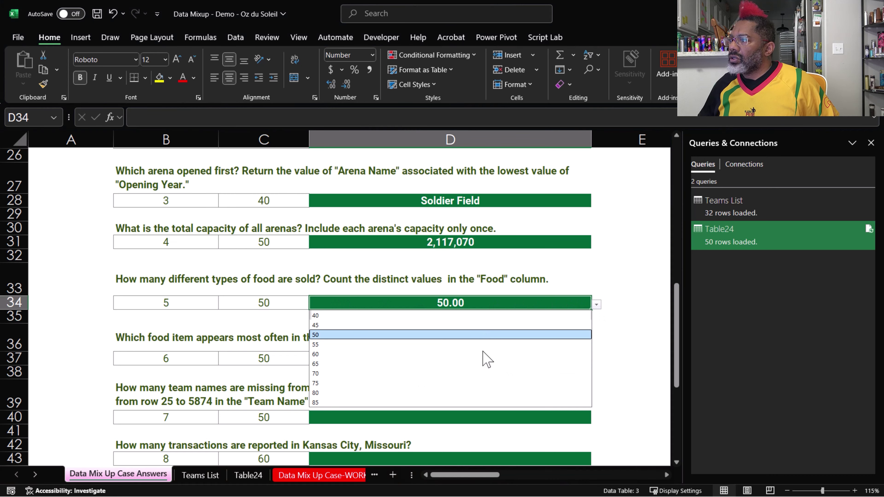
{"action": "left_click", "coordinate": [547, 359]}
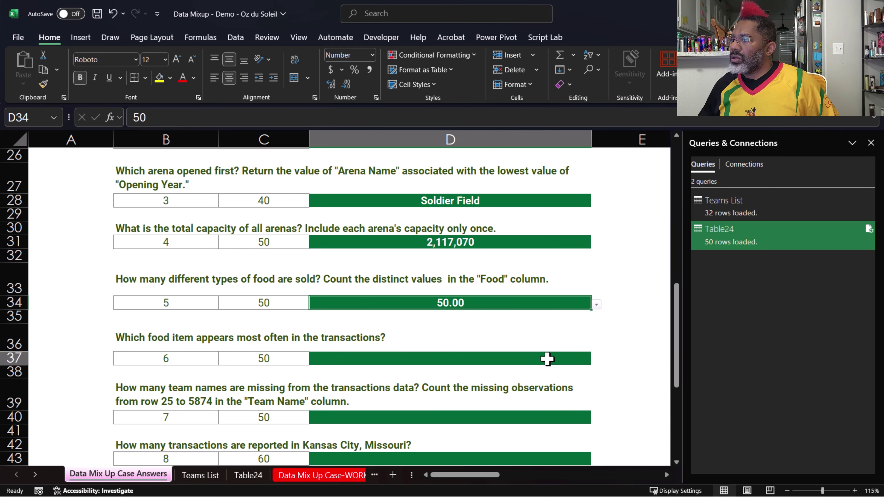
{"action": "left_click", "coordinate": [596, 361]}
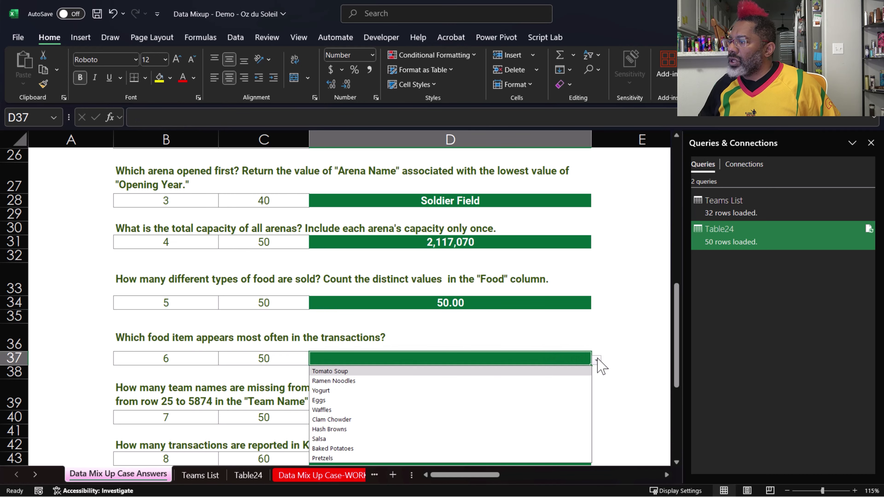
{"action": "left_click", "coordinate": [543, 381]}
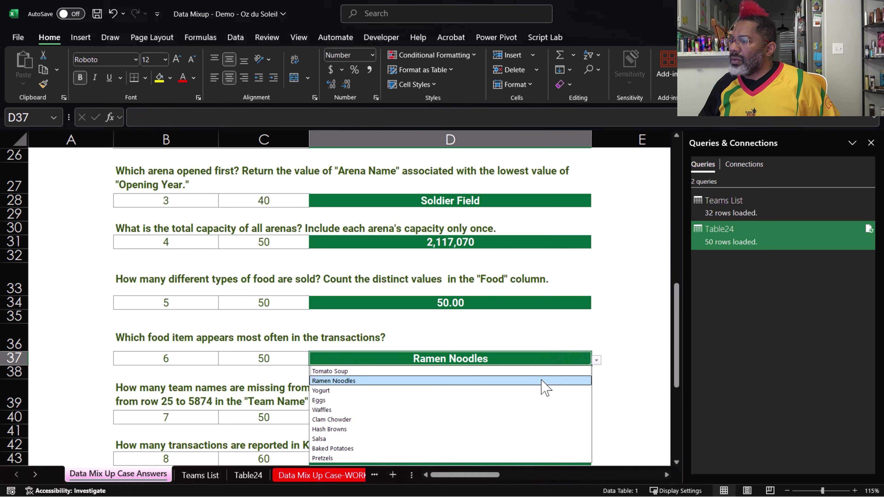
{"action": "left_click", "coordinate": [629, 384]}
Count the blank Team Name cells with a COUNTBLANK formula on Table2[Team Name] in cell B18 of the Data Mix Up Case-ORIGINAL sheet
{"action": "scroll", "coordinate": [619, 376], "scroll_direction": "down", "scroll_amount": 3}
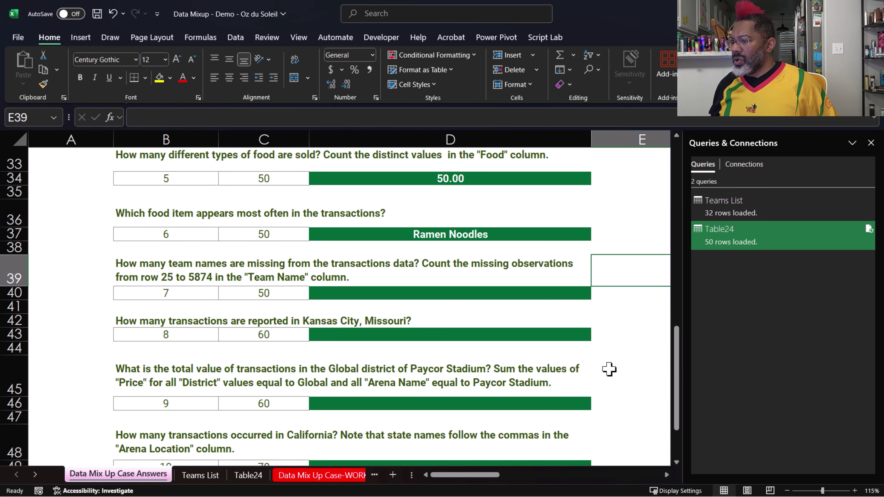
{"action": "left_click_drag", "start_coordinate": [411, 474], "coordinate": [587, 475]}
{"action": "left_click", "coordinate": [482, 481]}
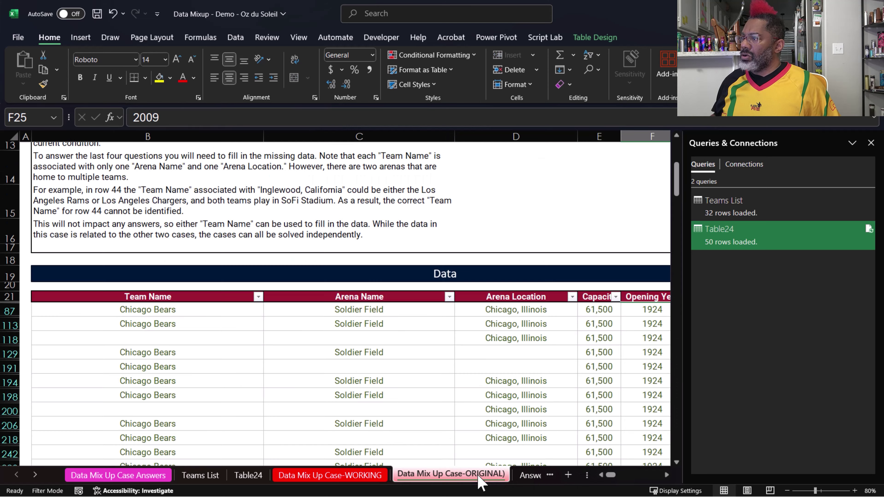
{"action": "left_click", "coordinate": [242, 260]}
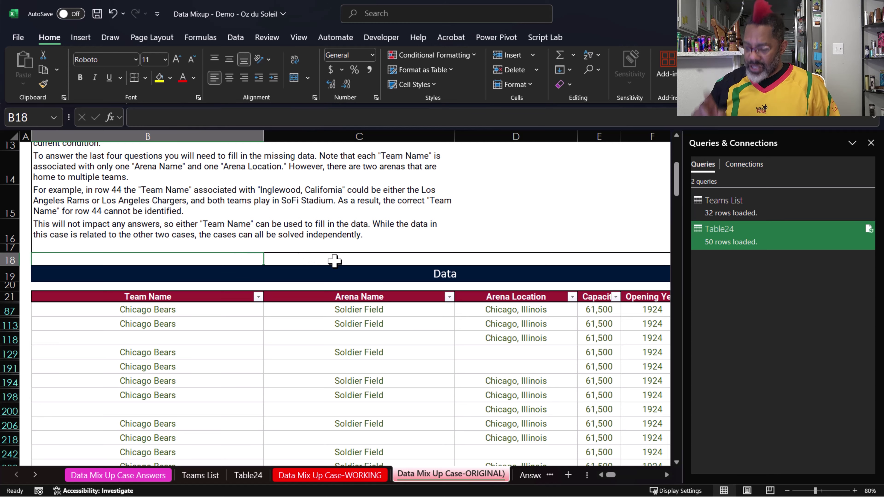
{"action": "type", "text": "="}
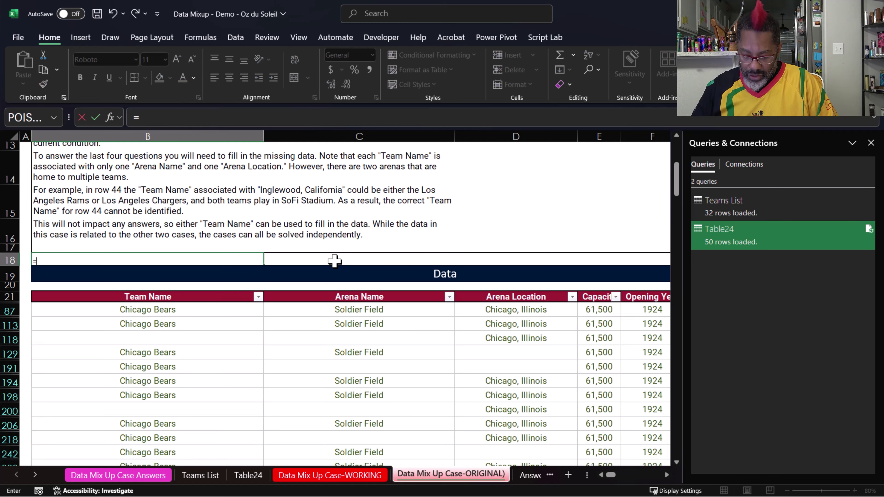
{"action": "type", "text": "coun"}
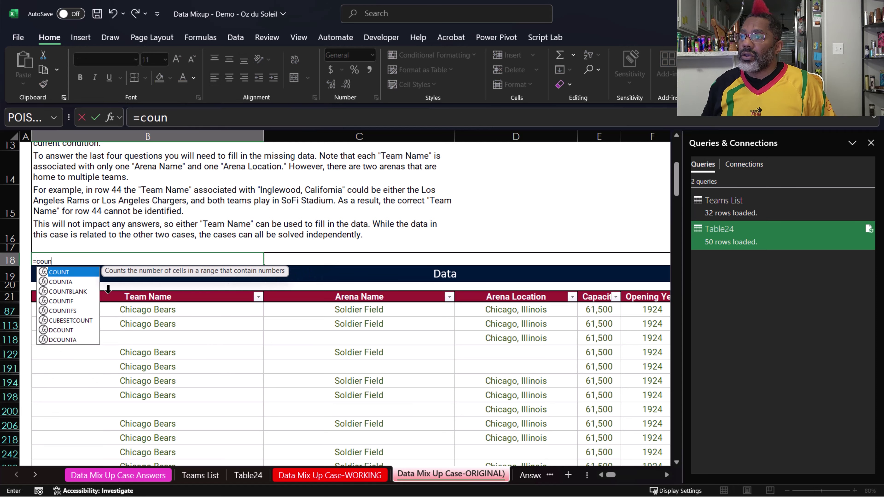
{"action": "left_click", "coordinate": [68, 291]}
{"action": "double_click", "coordinate": [68, 291]}
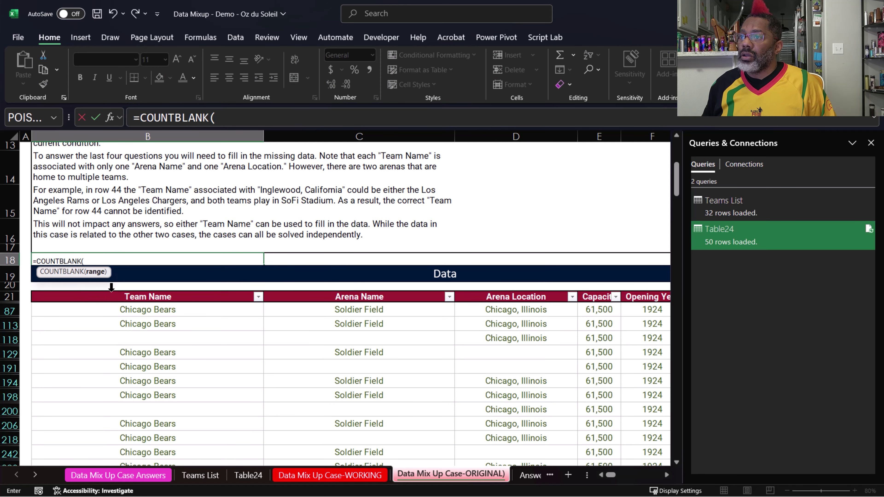
{"action": "left_click", "coordinate": [111, 287]}
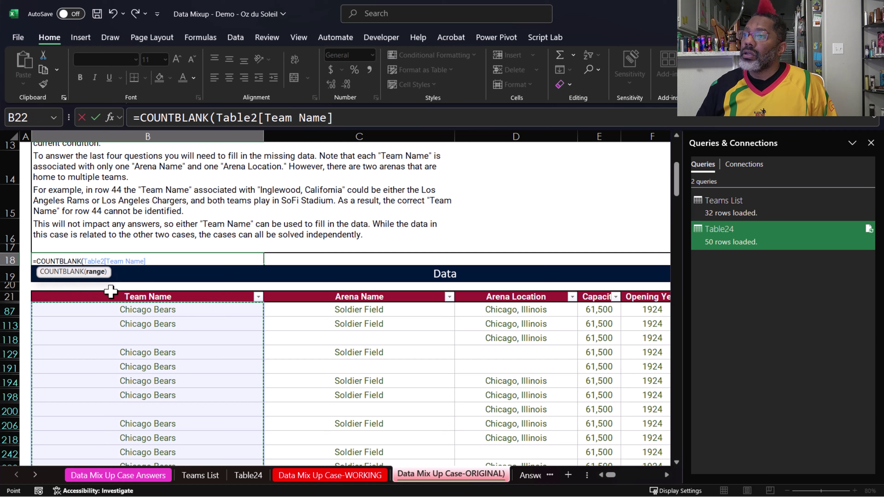
{"action": "key", "text": "Return"}
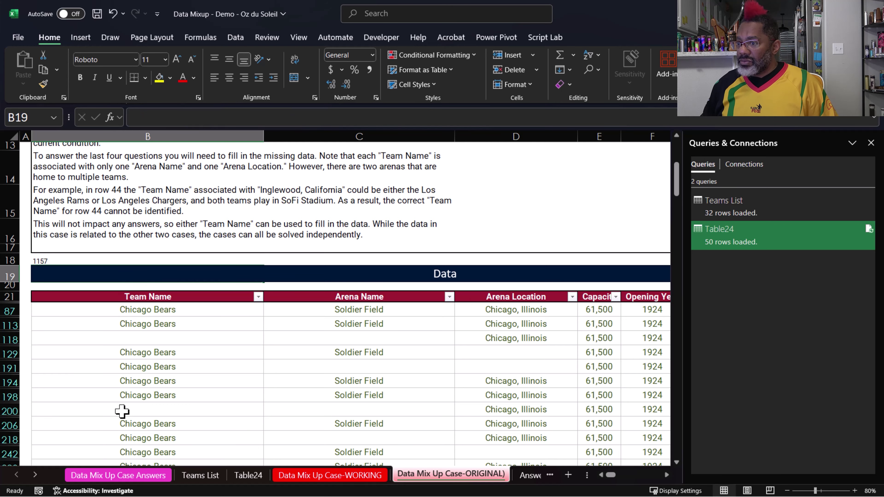
Choose 1,157 as the answer to question 7 on the answers sheet
{"action": "left_click", "coordinate": [153, 477]}
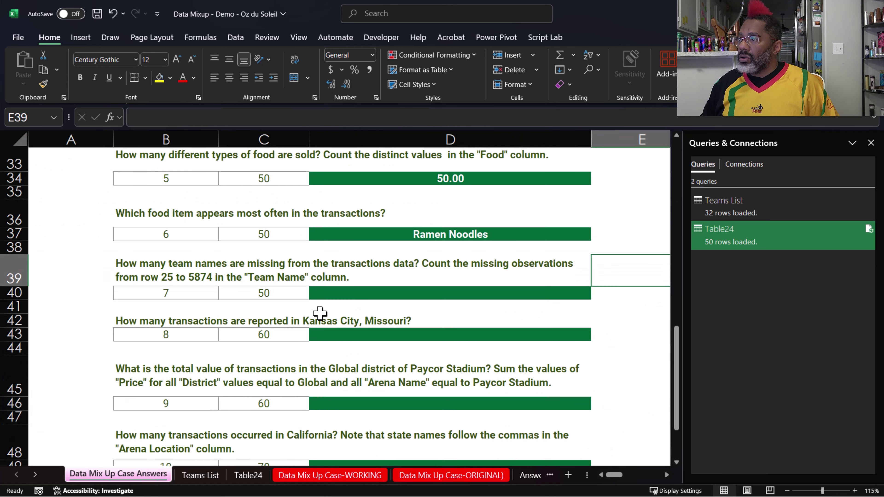
{"action": "left_click", "coordinate": [335, 295]}
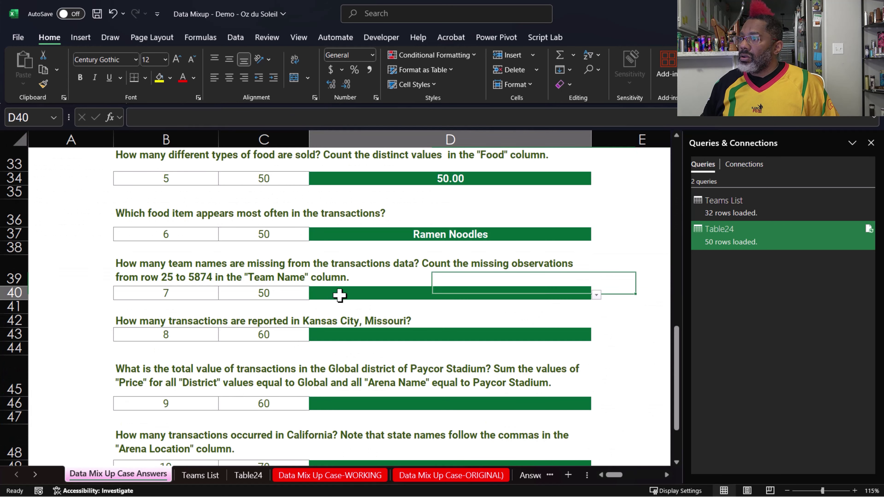
{"action": "left_click", "coordinate": [597, 295]}
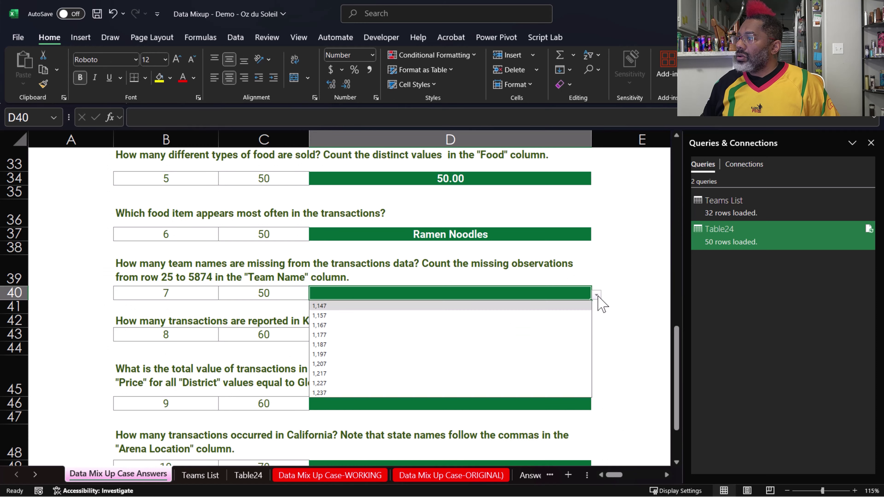
{"action": "left_click", "coordinate": [556, 316]}
{"action": "left_click", "coordinate": [625, 335]}
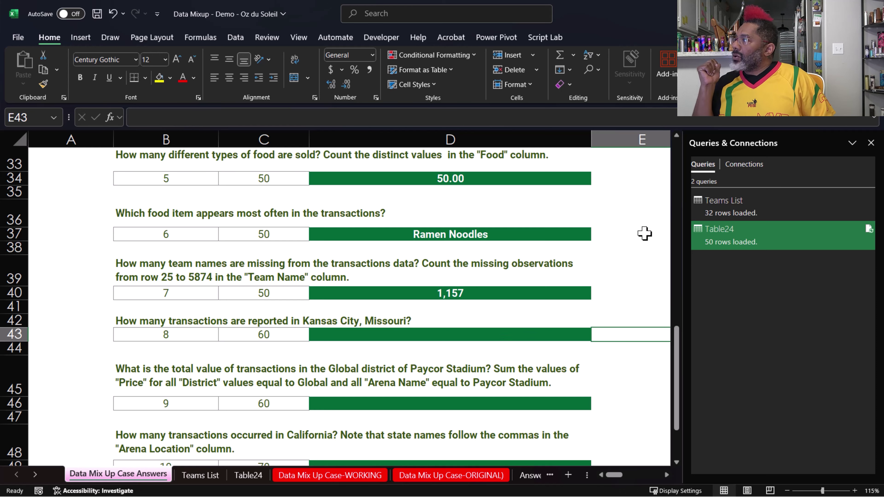
Reopen the Table24 query and delete its Sorted Rows1 and Grouped Rows steps
{"action": "left_click", "coordinate": [752, 240]}
{"action": "double_click", "coordinate": [751, 241]}
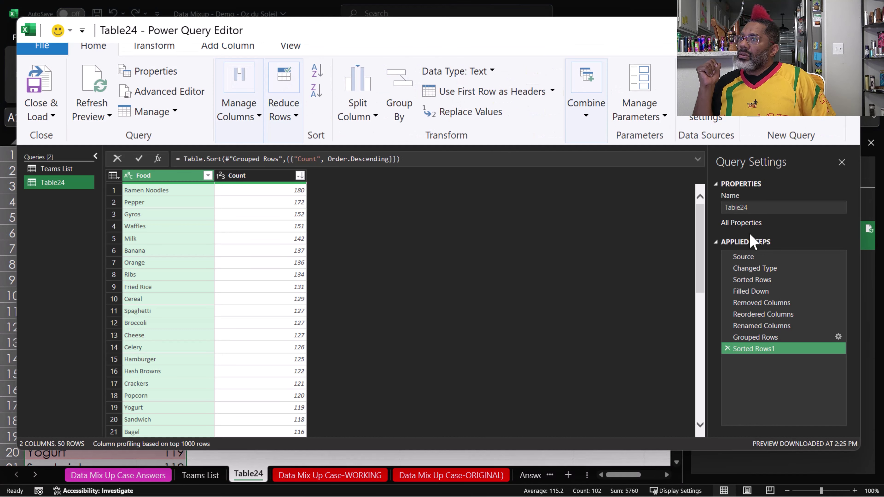
{"action": "left_click", "coordinate": [728, 349]}
{"action": "left_click", "coordinate": [727, 338]}
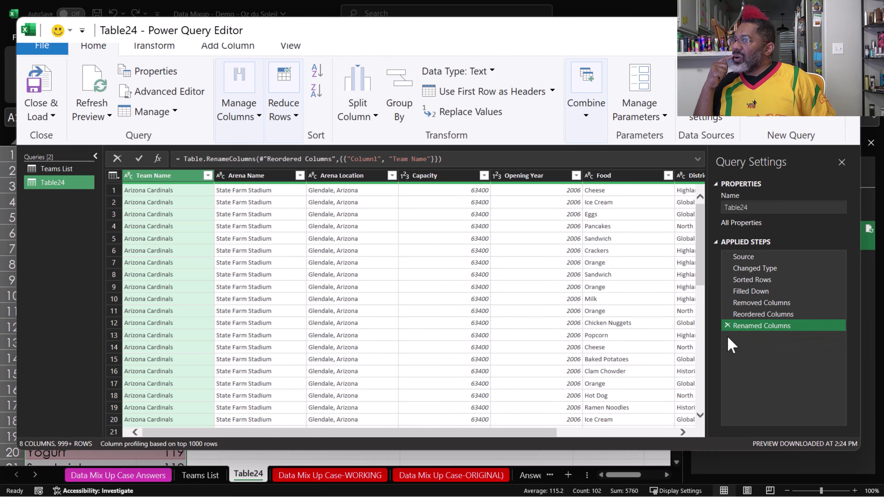
Group the Table24 query by Arena Location with a Count column counting rows, and load the result to the worksheet
{"action": "left_click", "coordinate": [362, 176]}
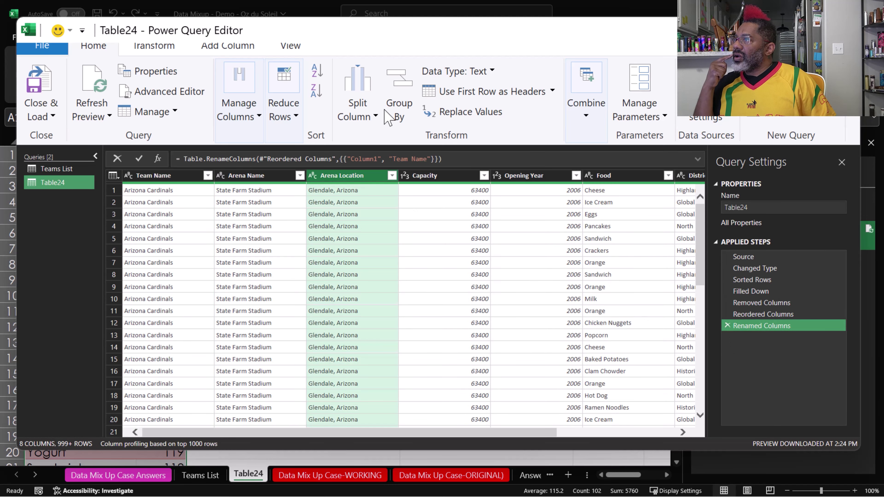
{"action": "left_click", "coordinate": [398, 87]}
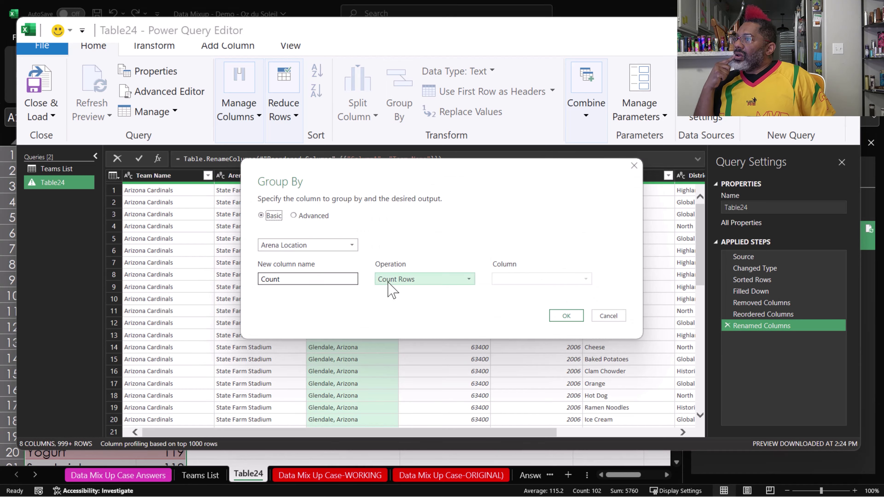
{"action": "left_click", "coordinate": [394, 288]}
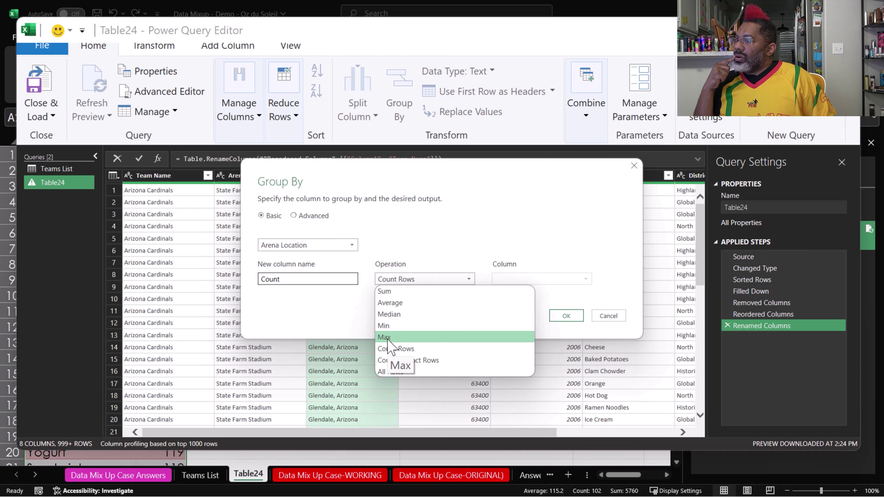
{"action": "left_click", "coordinate": [393, 281]}
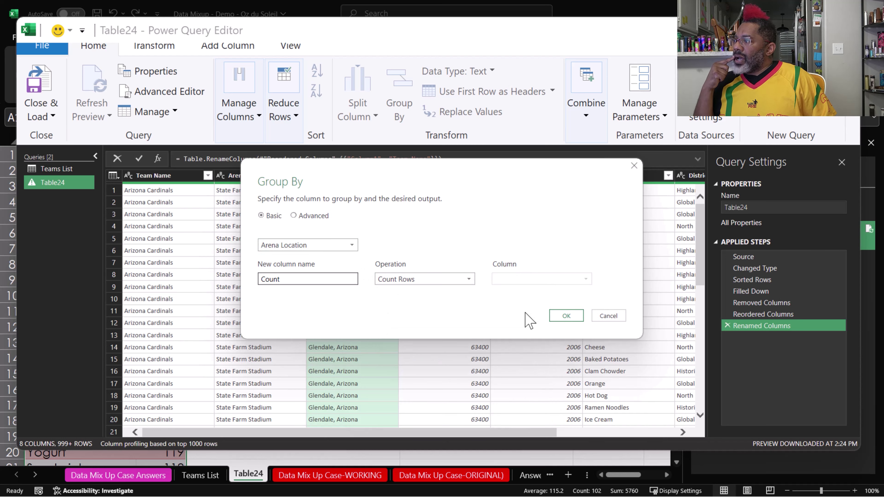
{"action": "left_click", "coordinate": [566, 315]}
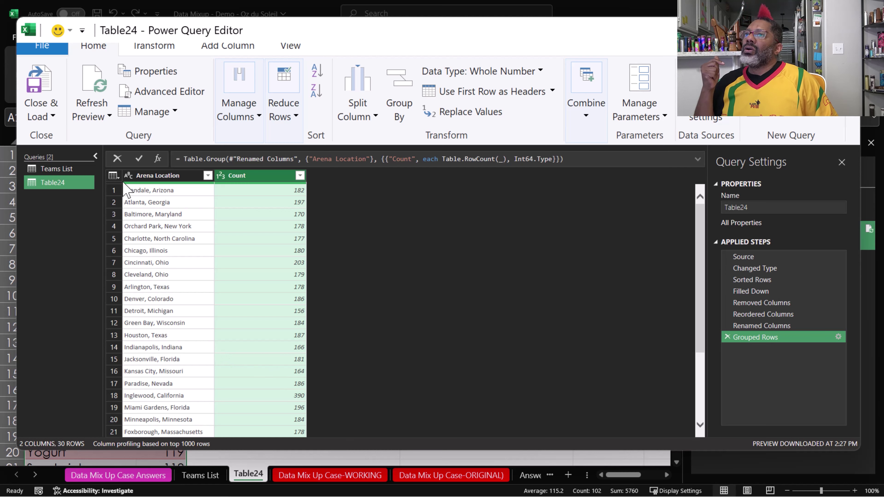
{"action": "left_click", "coordinate": [37, 87]}
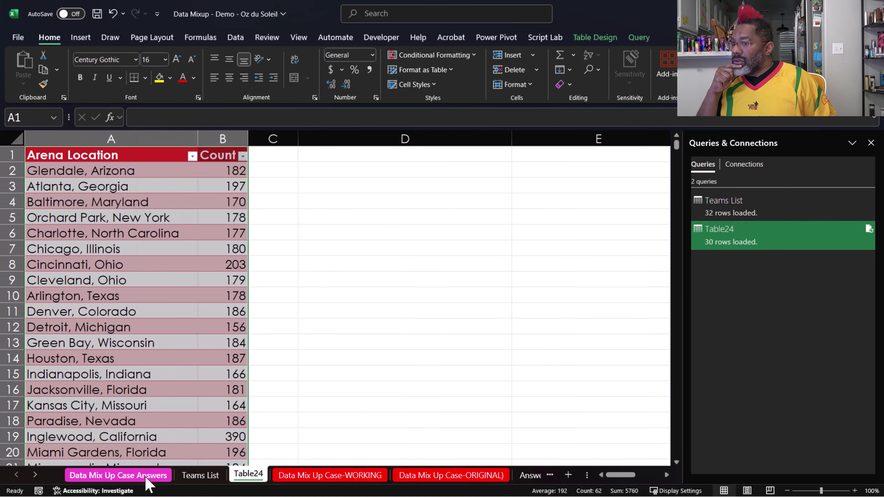
Choose 164 as the answer to question 8 on the answers sheet
{"action": "left_click", "coordinate": [145, 475]}
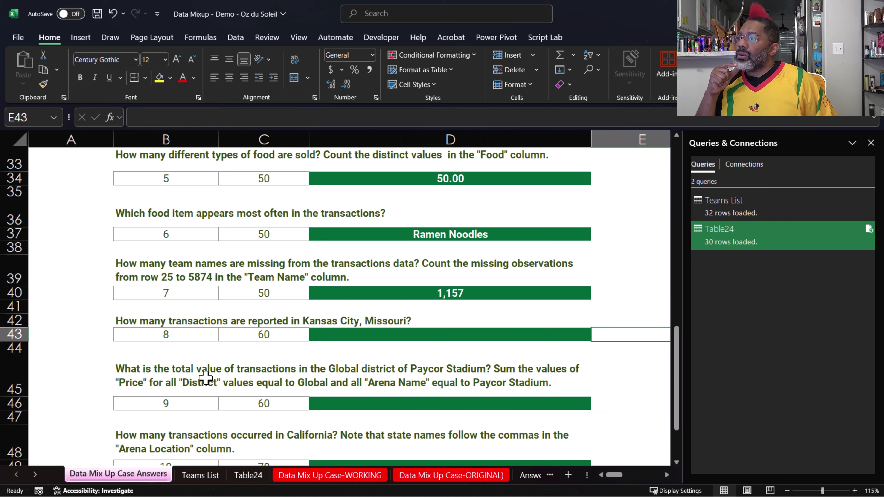
{"action": "left_click", "coordinate": [384, 335]}
{"action": "left_click", "coordinate": [596, 336]}
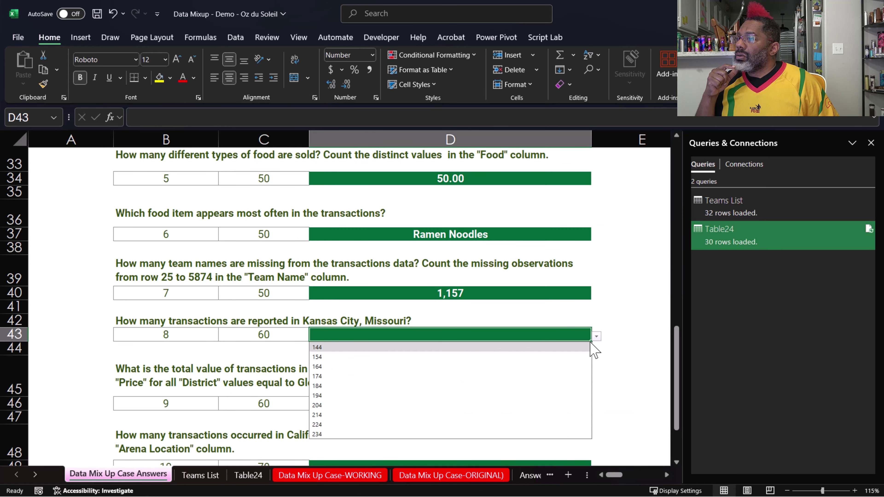
{"action": "left_click", "coordinate": [578, 366]}
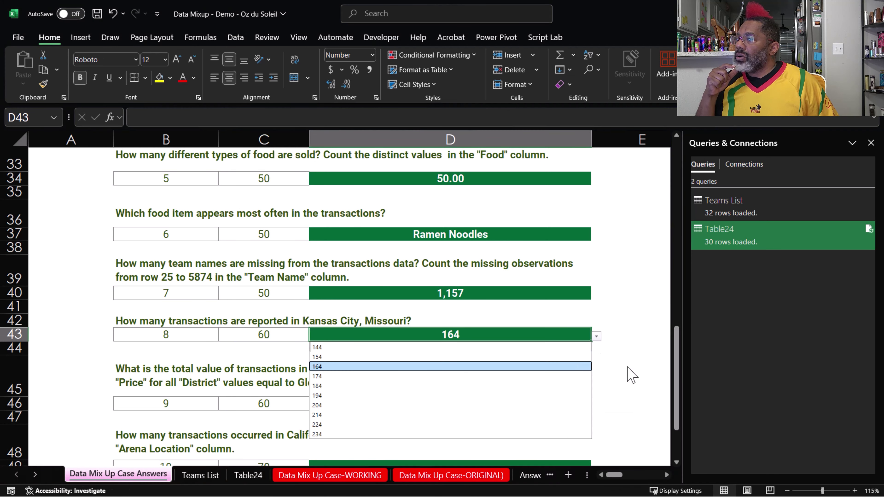
{"action": "left_click", "coordinate": [623, 375]}
Reopen the Table24 query, delete its Grouped Rows step, and load the ungrouped rows back to the worksheet
{"action": "scroll", "coordinate": [438, 356], "scroll_direction": "down", "scroll_amount": 2}
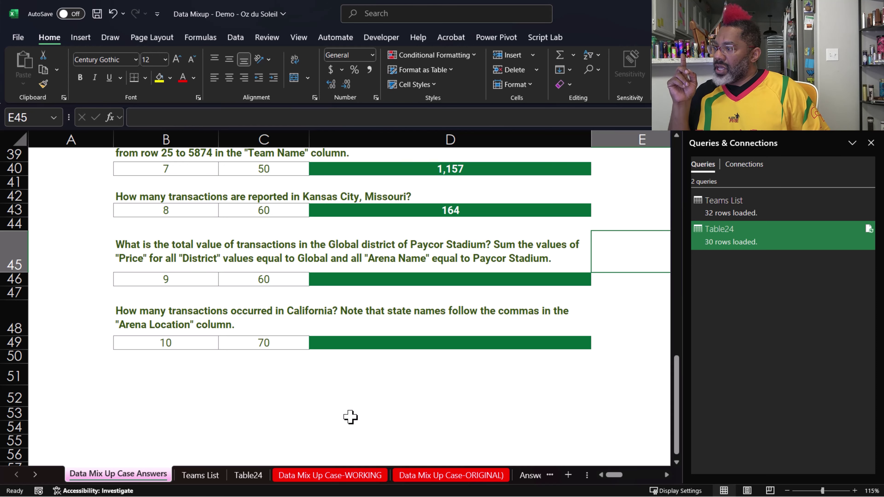
{"action": "left_click", "coordinate": [249, 475]}
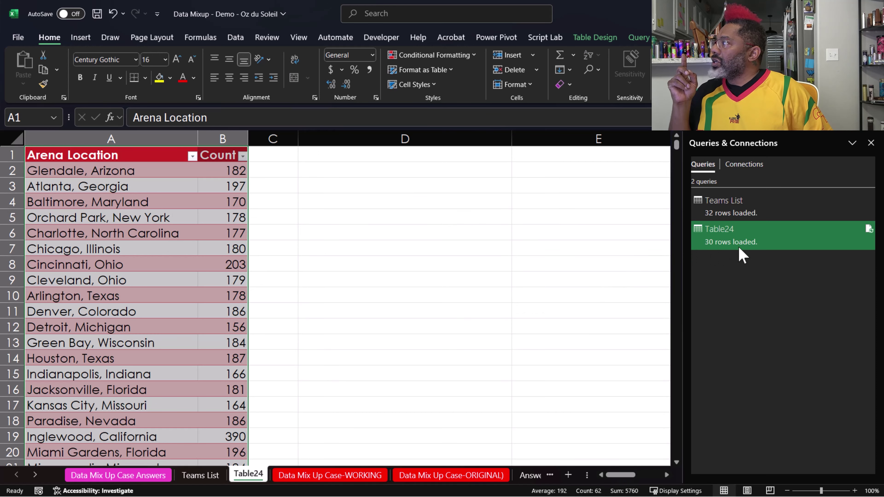
{"action": "mouse_move", "coordinate": [737, 243]}
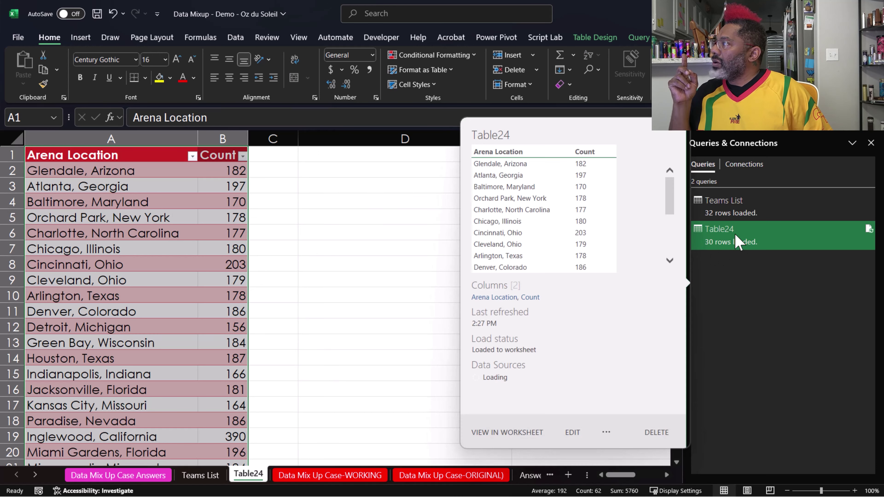
{"action": "left_click", "coordinate": [572, 433]}
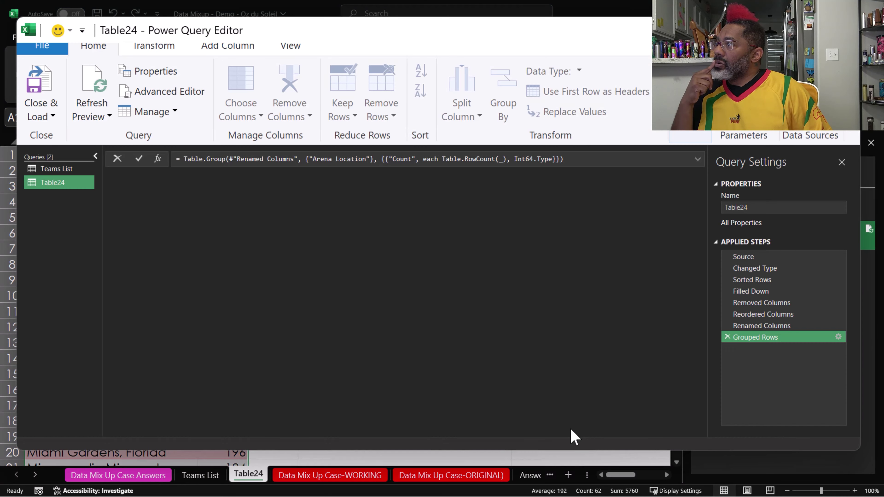
{"action": "left_click", "coordinate": [727, 337]}
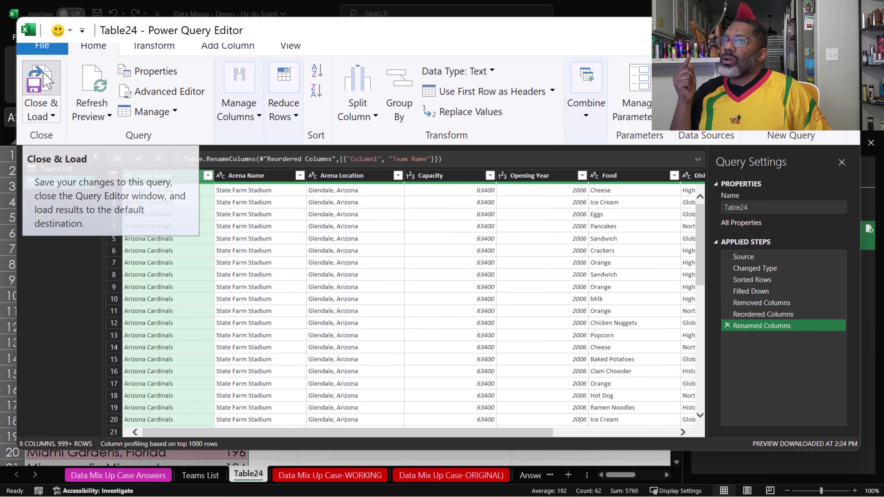
{"action": "left_click", "coordinate": [38, 83]}
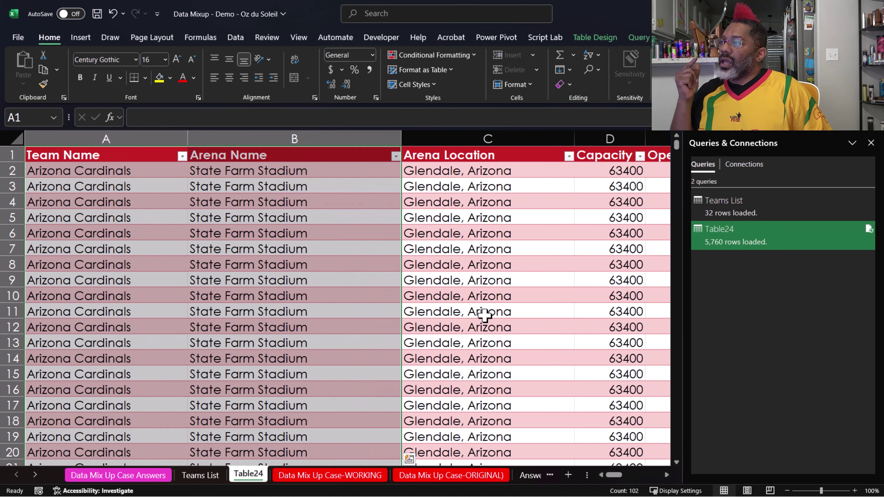
Filter the District column of the Table24 sheet to show only Global
{"action": "left_click_drag", "start_coordinate": [613, 478], "coordinate": [624, 479]}
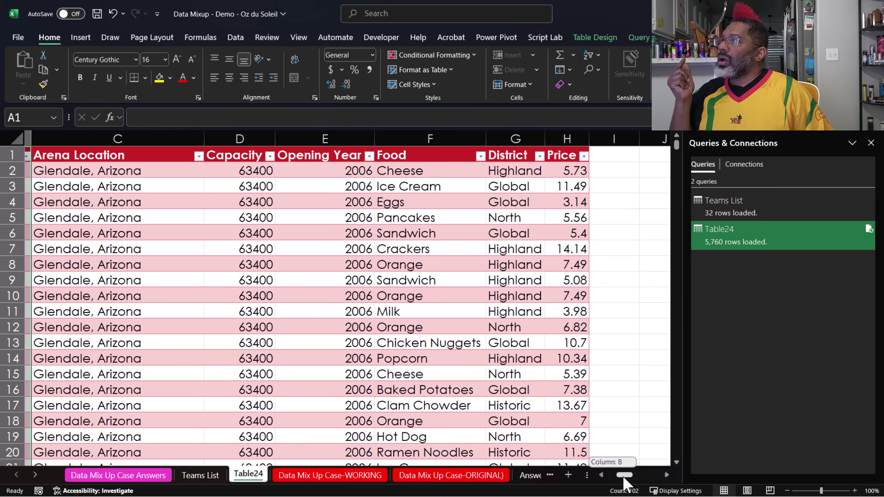
{"action": "left_click", "coordinate": [539, 156]}
{"action": "left_click", "coordinate": [421, 305]}
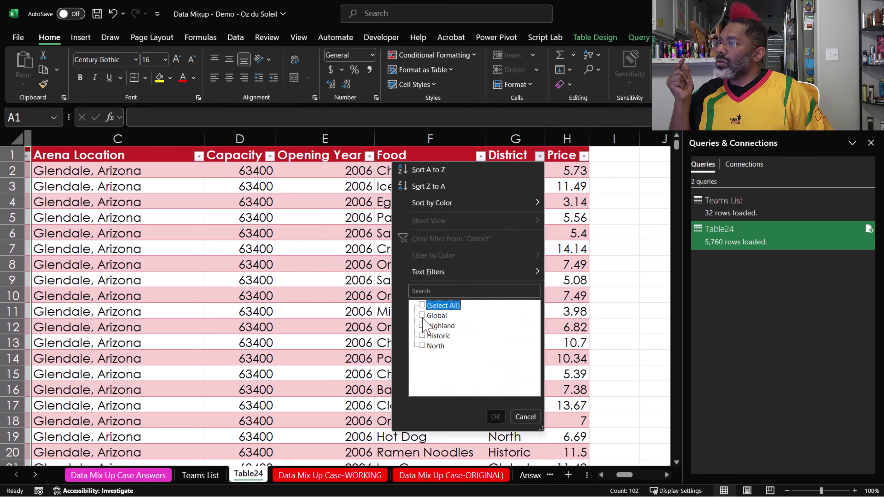
{"action": "left_click", "coordinate": [422, 315]}
{"action": "left_click", "coordinate": [496, 417]}
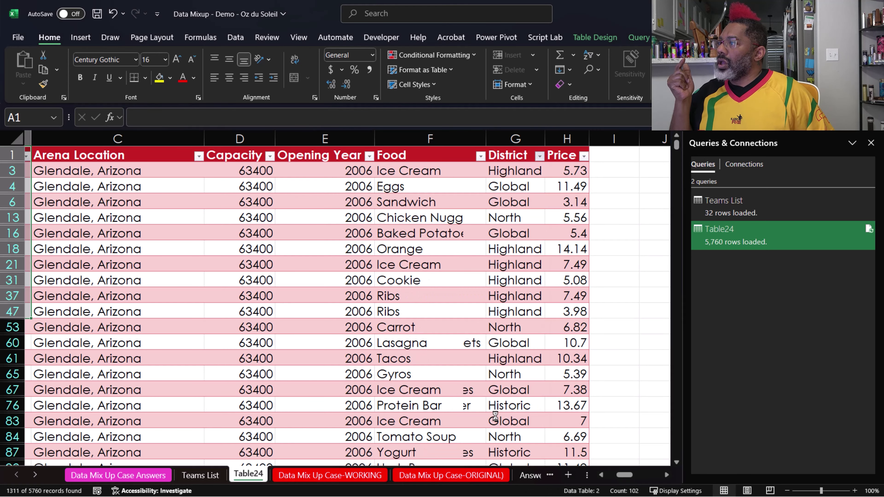
Filter the Arena Name column of the Table24 sheet to show only Paycor Stadium
{"action": "left_click_drag", "start_coordinate": [623, 478], "coordinate": [613, 479]}
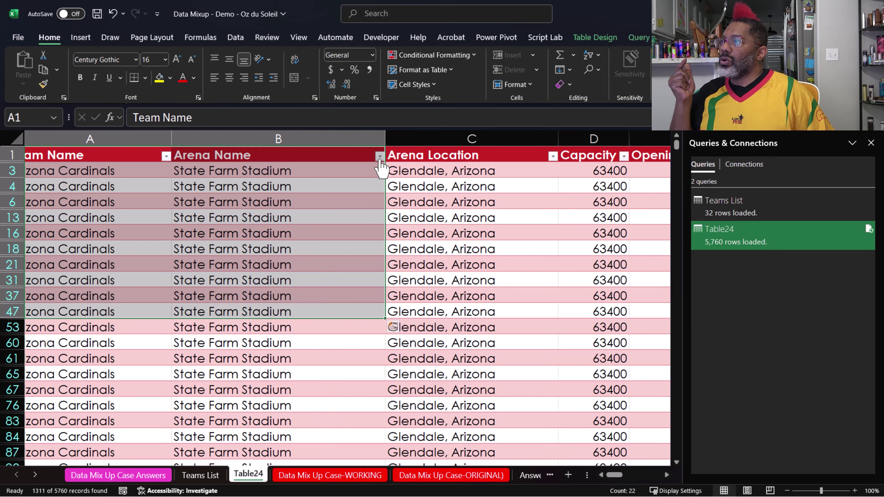
{"action": "left_click", "coordinate": [438, 263]}
{"action": "left_click", "coordinate": [380, 156]}
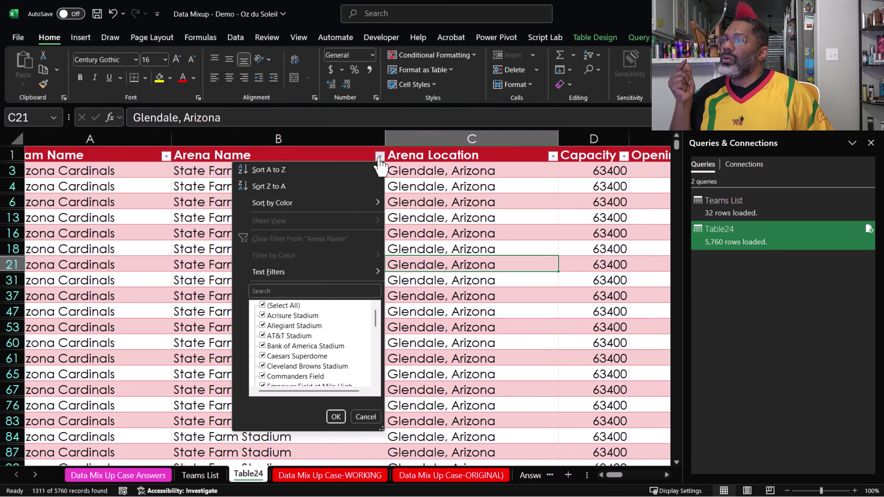
{"action": "left_click", "coordinate": [262, 305]}
{"action": "scroll", "coordinate": [289, 344], "scroll_direction": "down", "scroll_amount": 5}
{"action": "scroll", "coordinate": [289, 345], "scroll_direction": "up", "scroll_amount": 5}
{"action": "scroll", "coordinate": [287, 348], "scroll_direction": "down", "scroll_amount": 7}
{"action": "scroll", "coordinate": [287, 349], "scroll_direction": "down", "scroll_amount": 2}
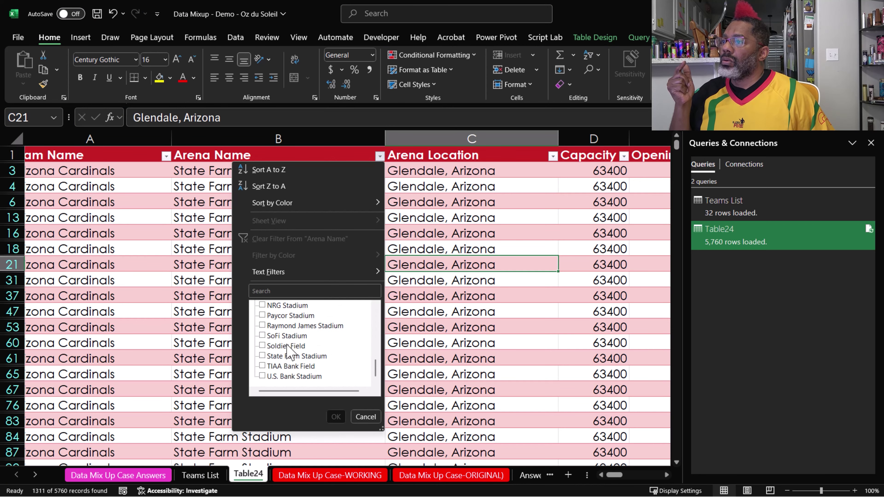
{"action": "left_click", "coordinate": [263, 315]}
{"action": "left_click", "coordinate": [336, 417]}
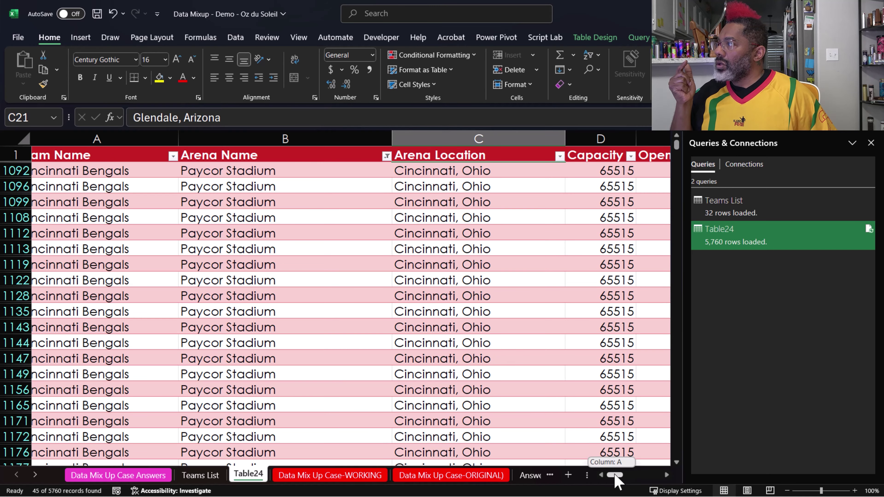
Sum the filtered Price column and choose $404.07 as the answer to question 9 on the answers sheet
{"action": "scroll", "coordinate": [612, 476], "scroll_direction": "right", "scroll_amount": 3}
{"action": "scroll", "coordinate": [612, 475], "scroll_direction": "left", "scroll_amount": 2}
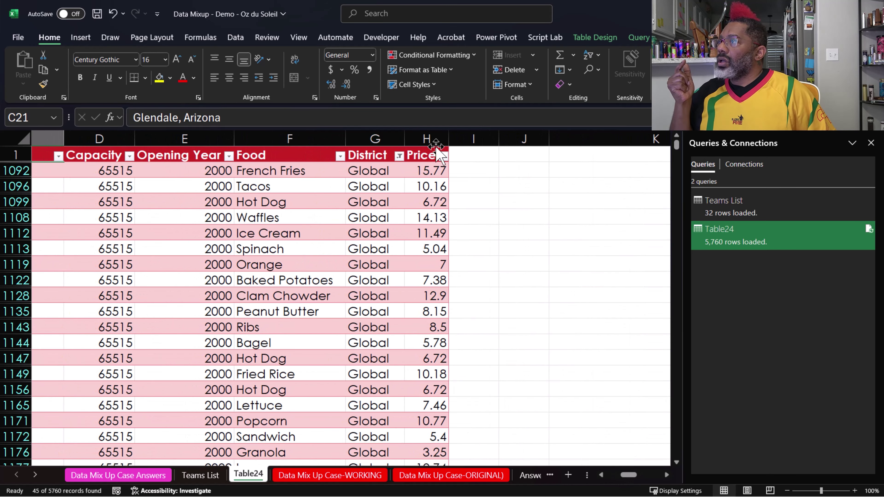
{"action": "left_click", "coordinate": [427, 148]}
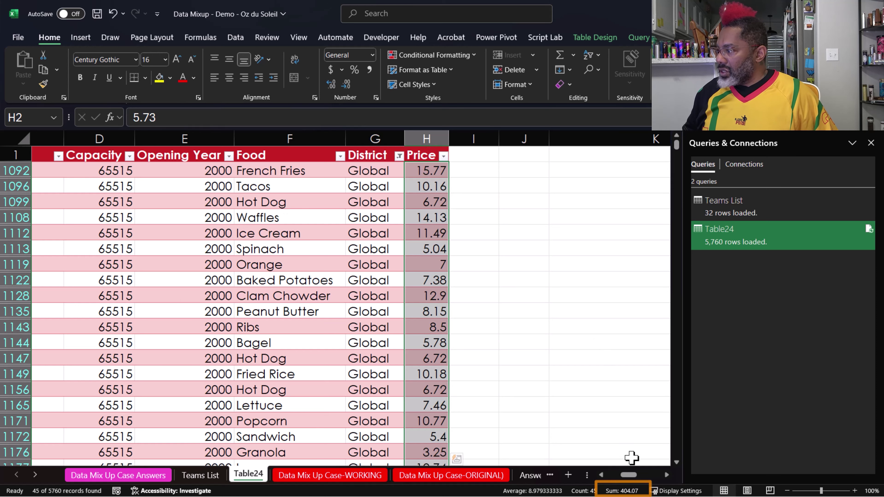
{"action": "left_click", "coordinate": [108, 476]}
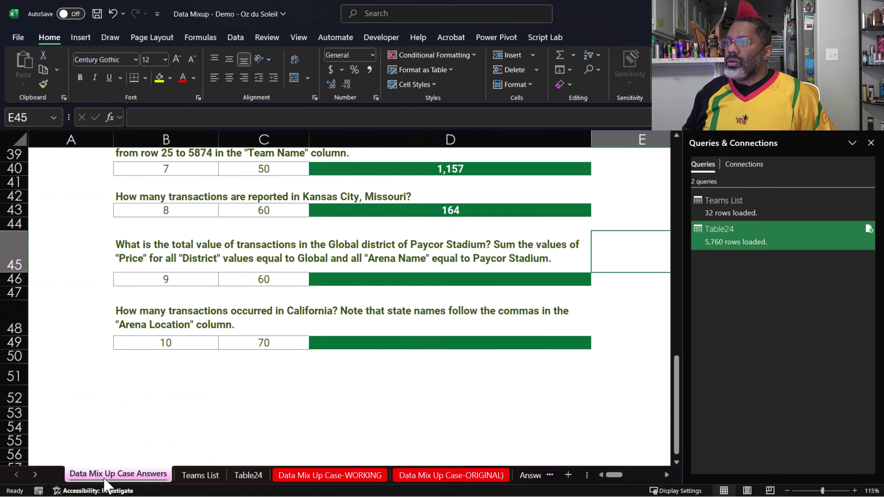
{"action": "left_click", "coordinate": [342, 282]}
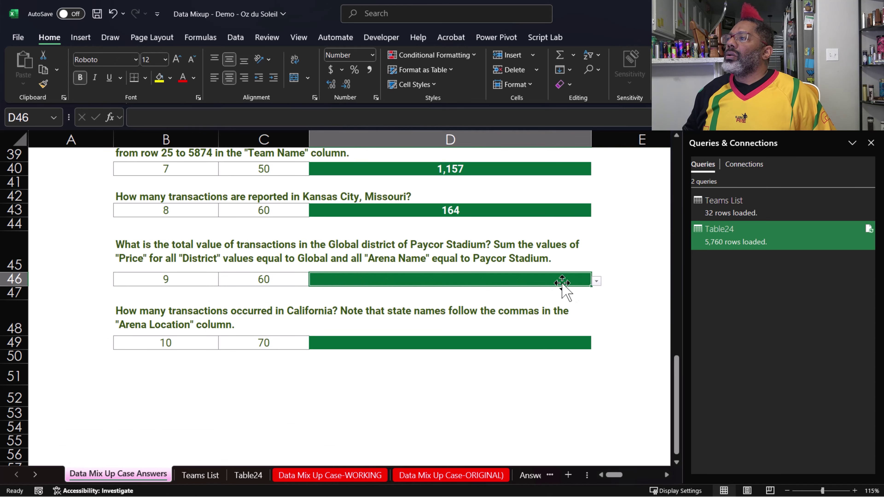
{"action": "left_click", "coordinate": [597, 281]}
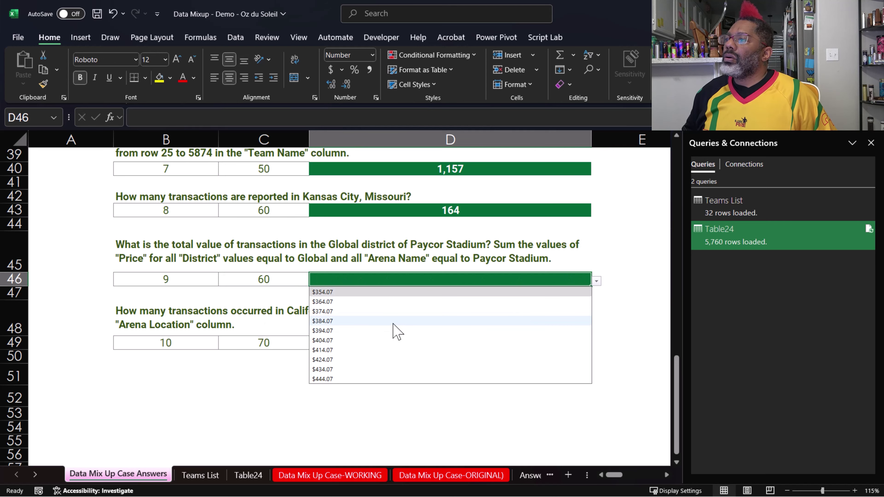
{"action": "left_click", "coordinate": [321, 340]}
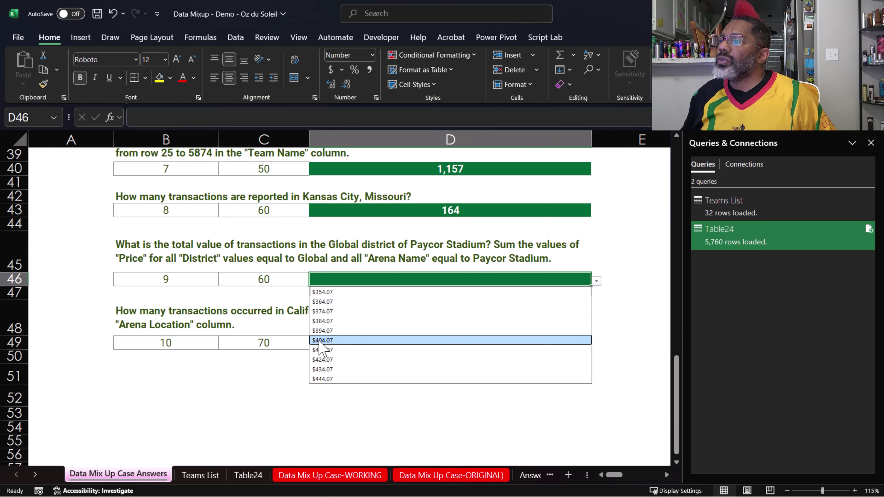
{"action": "left_click", "coordinate": [306, 420]}
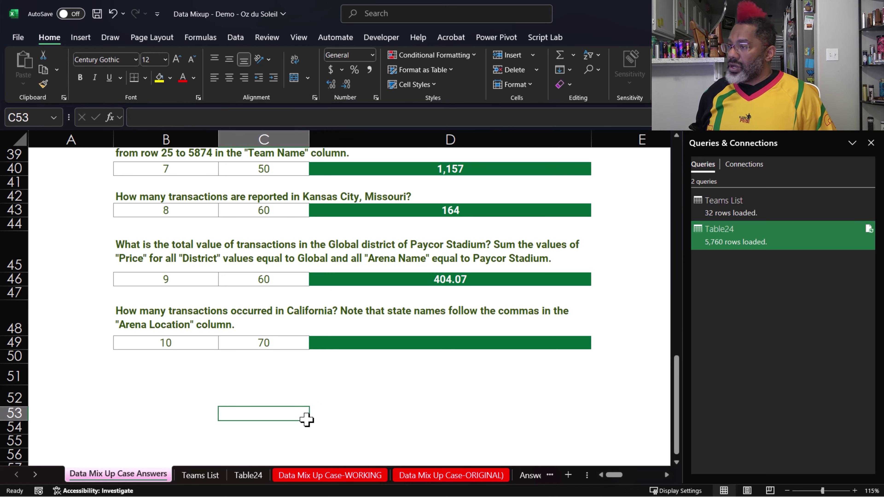
Clear all filters from the table on the Table24 sheet
{"action": "left_click", "coordinate": [249, 475]}
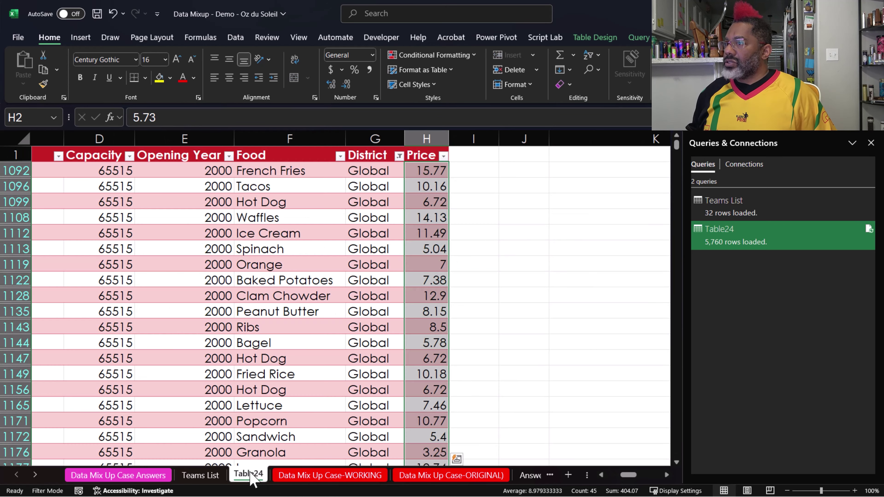
{"action": "left_click", "coordinate": [501, 339]}
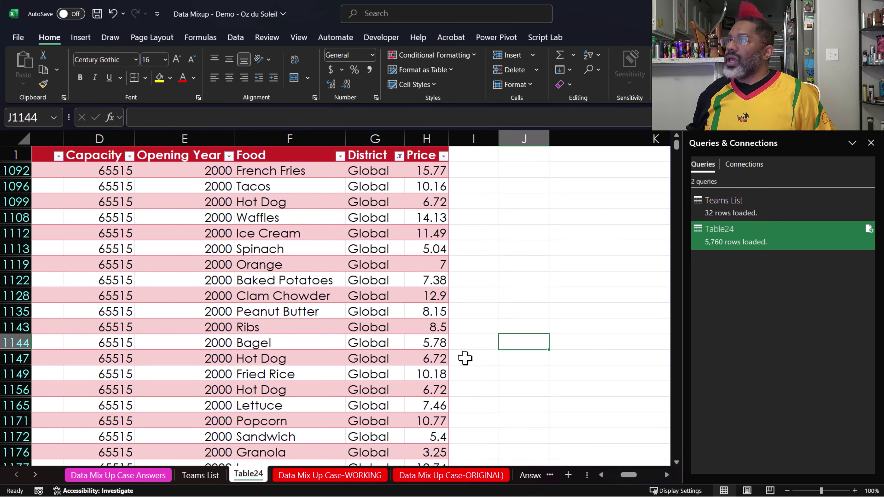
{"action": "left_click", "coordinate": [260, 261]}
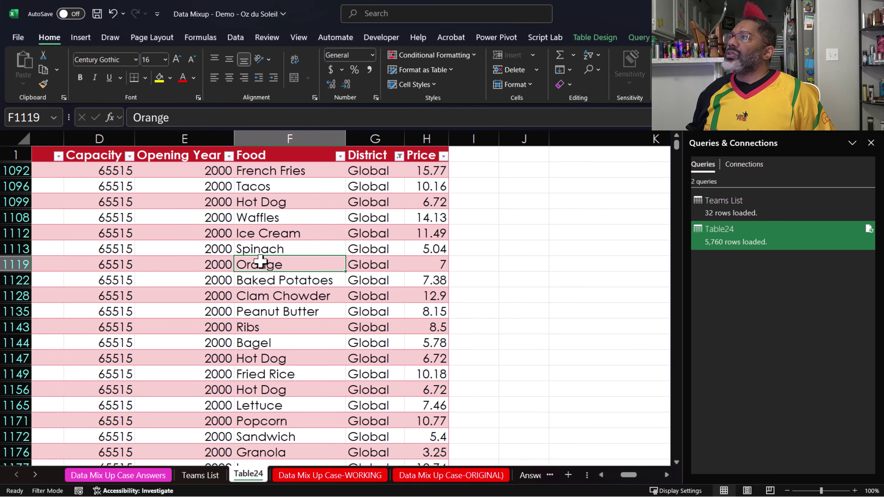
{"action": "left_click", "coordinate": [235, 37]}
{"action": "left_click", "coordinate": [532, 55]}
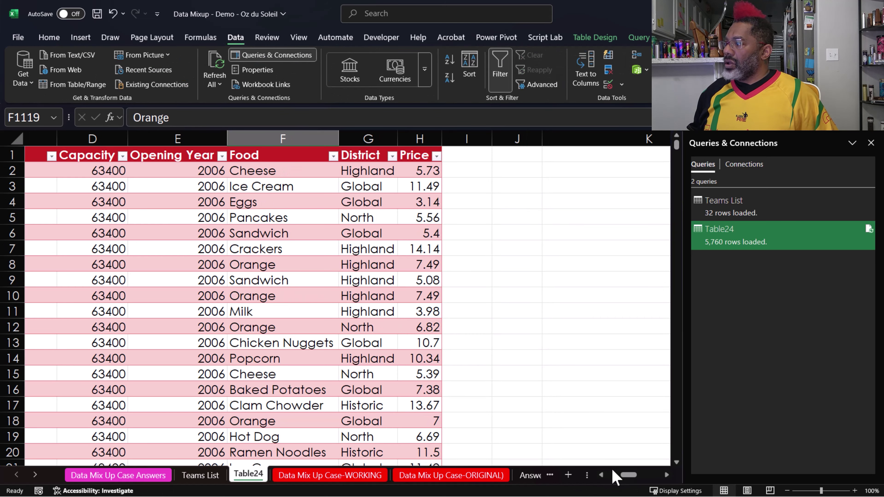
{"action": "left_click_drag", "start_coordinate": [628, 479], "coordinate": [604, 475]}
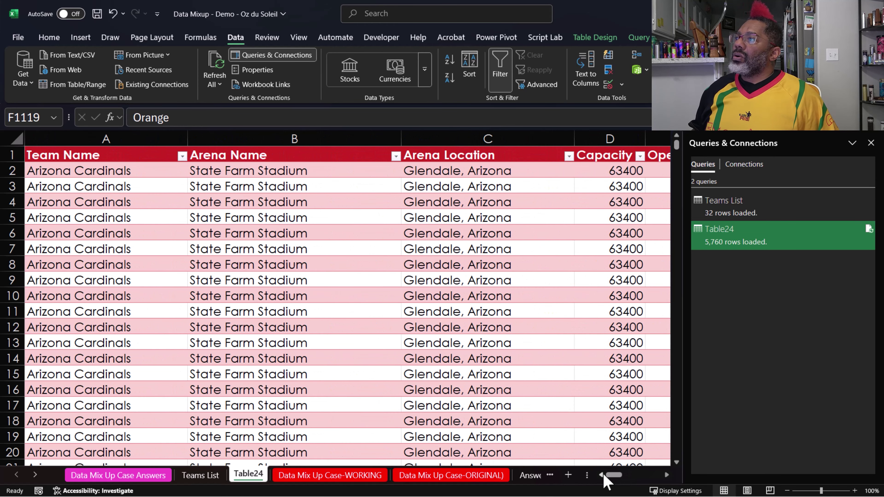
Read question 10 on the answers sheet and open the Arena Location filter on the Table24 sheet
{"action": "left_click", "coordinate": [210, 476]}
{"action": "left_click", "coordinate": [152, 477]}
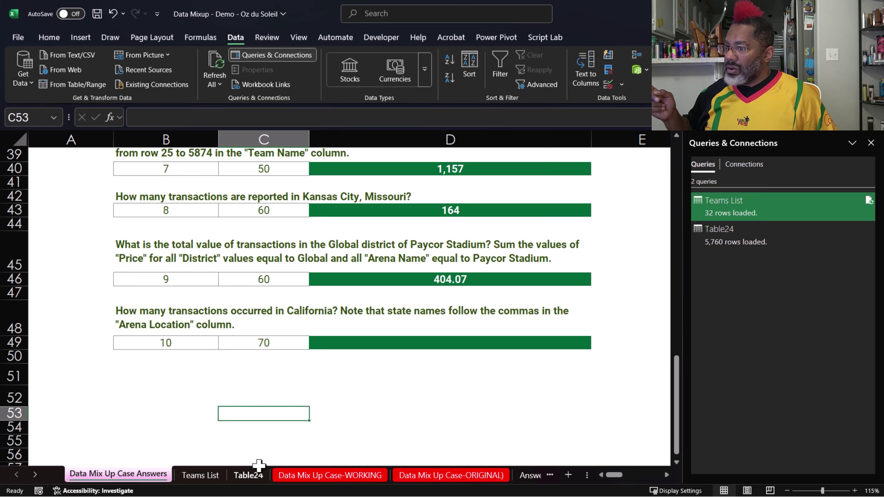
{"action": "left_click", "coordinate": [288, 477]}
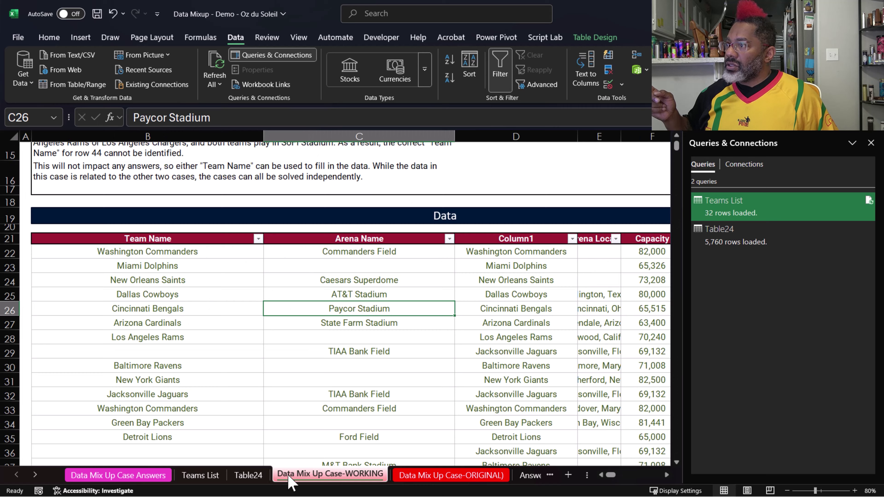
{"action": "left_click", "coordinate": [248, 476]}
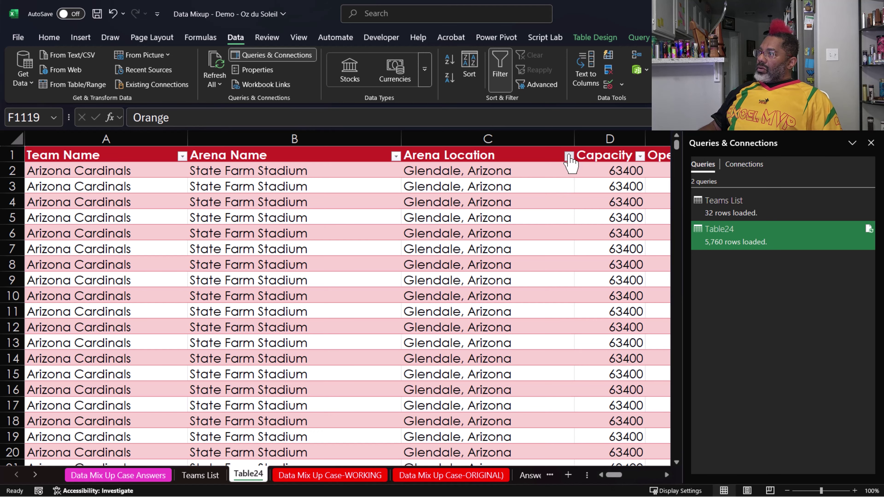
{"action": "left_click", "coordinate": [568, 156]}
{"action": "left_click", "coordinate": [501, 289]}
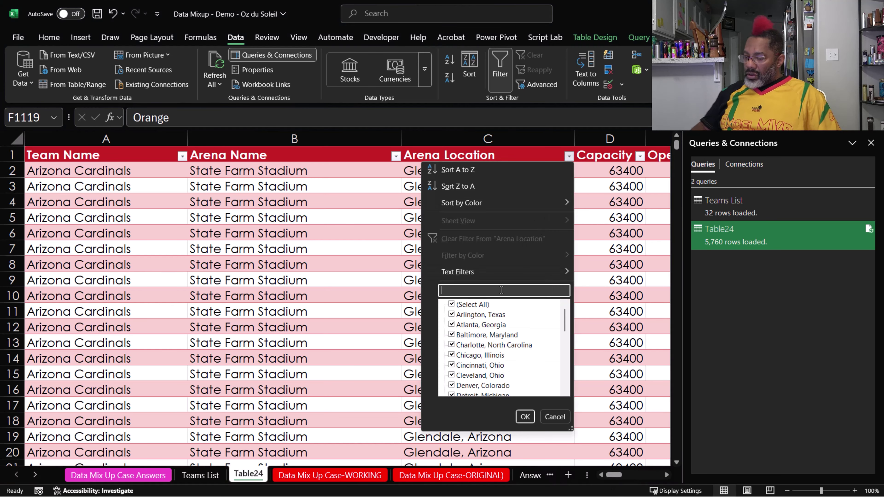
{"action": "type", "text": "ca.iforni"}
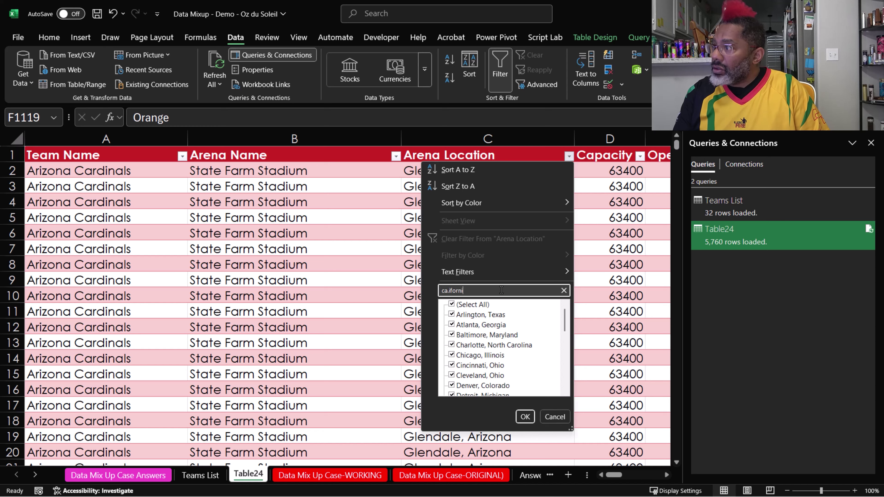
{"action": "key", "text": "BackSpace"}
{"action": "key", "text": "BackSpace"}
{"action": "key", "text": "BackSpace"}
{"action": "key", "text": "BackSpace"}
{"action": "key", "text": "BackSpace"}
{"action": "key", "text": "BackSpace"}
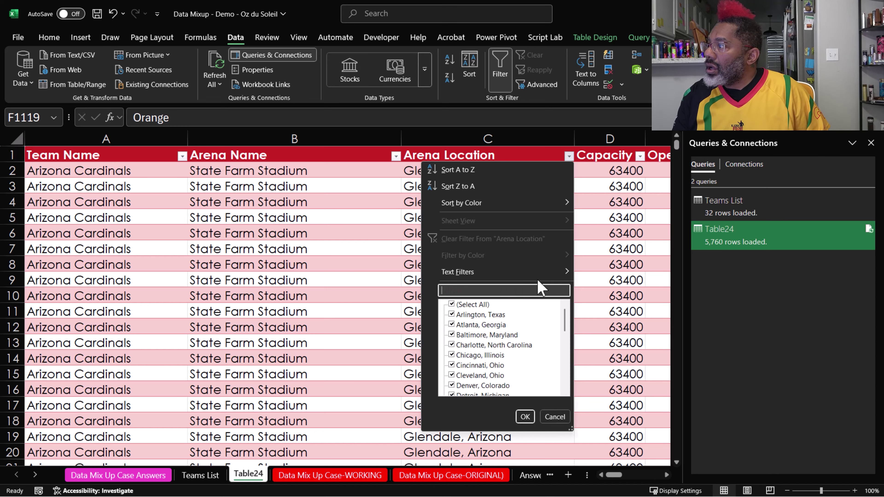
Apply a text filter to Arena Location that shows rows containing California
{"action": "mouse_move", "coordinate": [564, 269]}
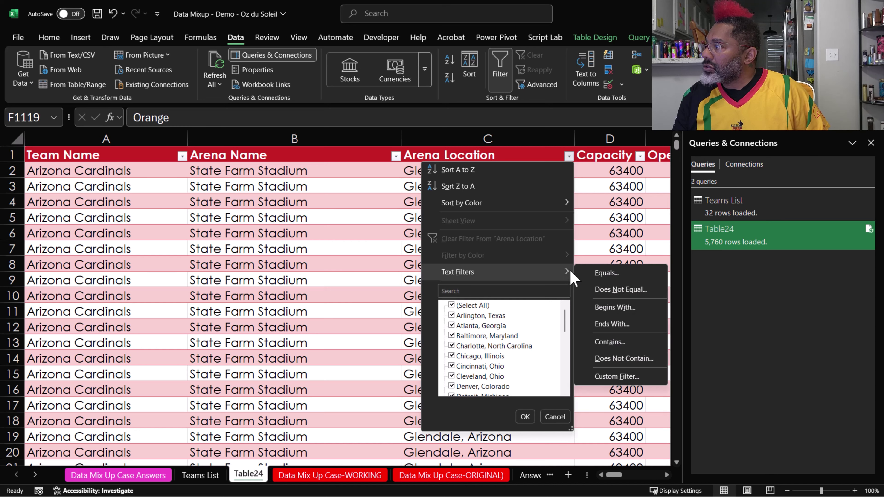
{"action": "left_click", "coordinate": [609, 343]}
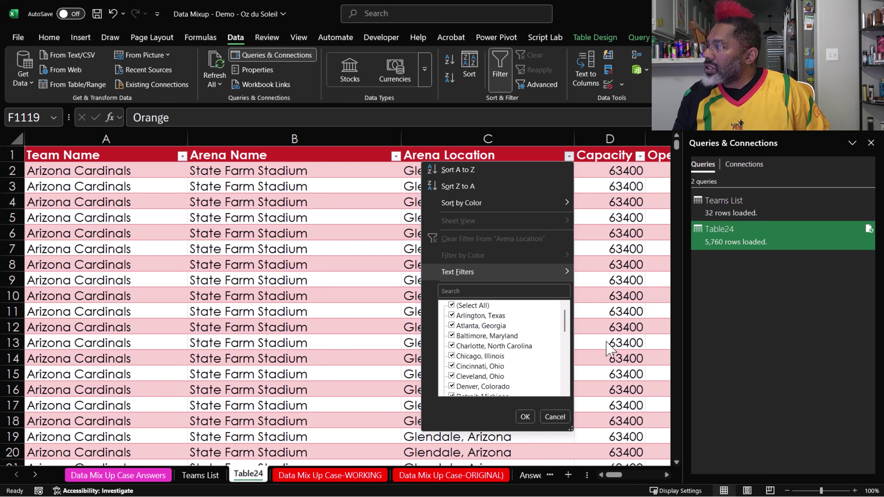
{"action": "type", "text": "C"}
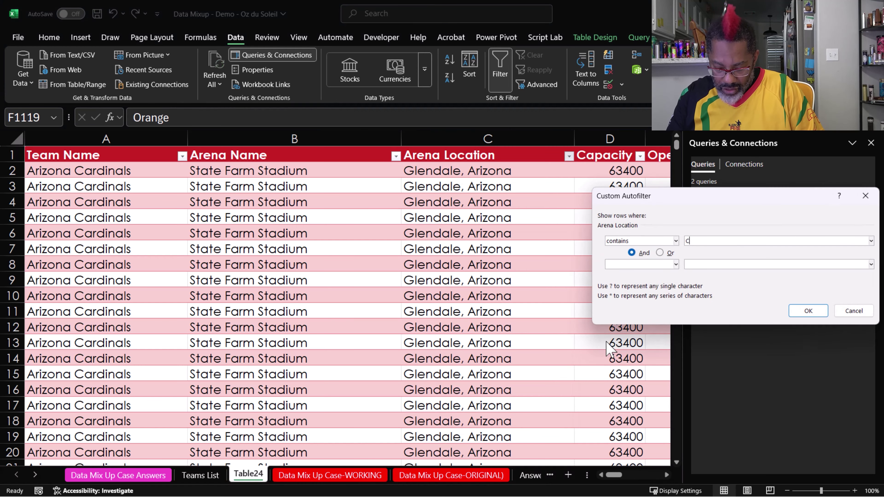
{"action": "type", "text": "alicornia"}
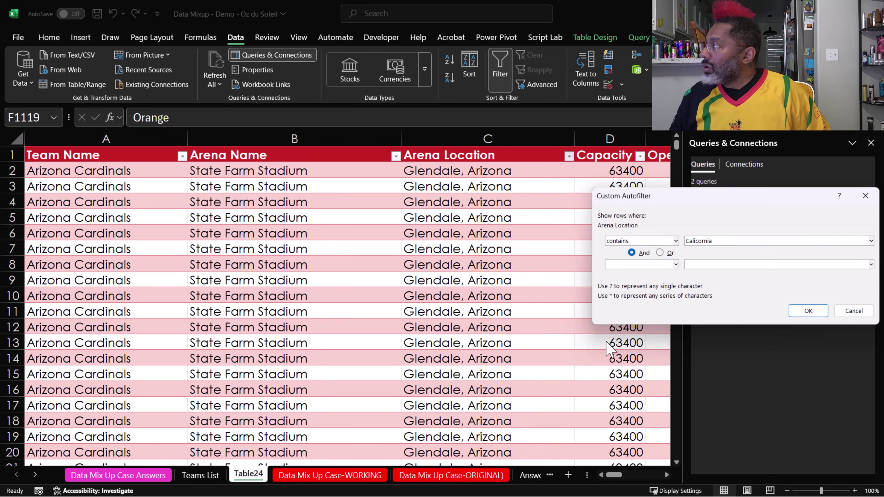
{"action": "left_click", "coordinate": [696, 242]}
{"action": "key", "text": "BackSpace"}
{"action": "type", "text": "f"}
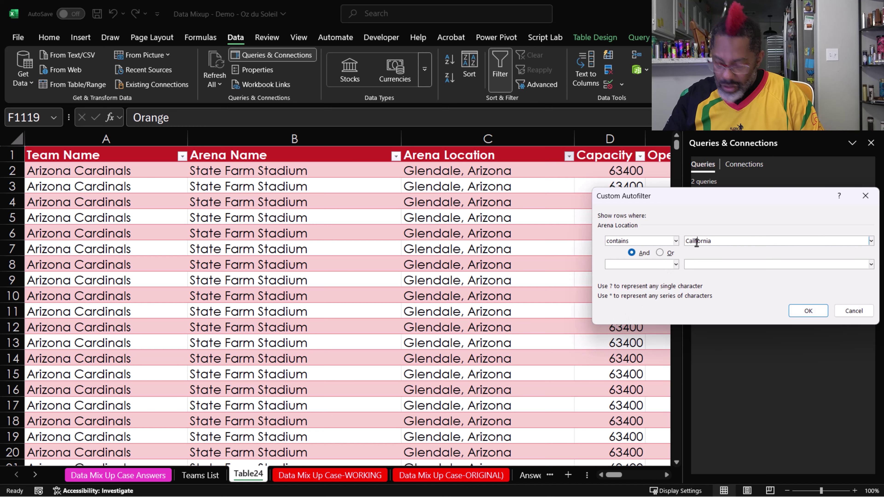
{"action": "left_click", "coordinate": [807, 311]}
Count the filtered California transactions and enter 541 as the answer to question 10 on the answers sheet
{"action": "left_click_drag", "start_coordinate": [613, 477], "coordinate": [622, 475]}
{"action": "left_click", "coordinate": [583, 149]}
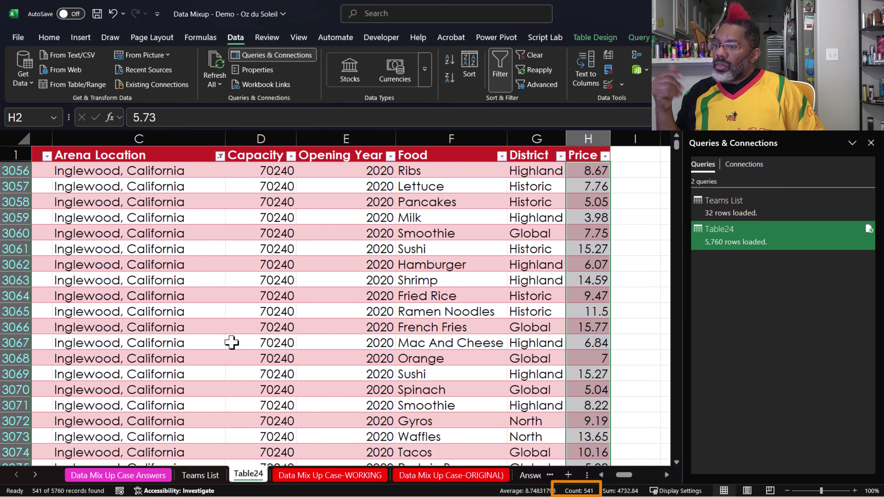
{"action": "left_click", "coordinate": [142, 475]}
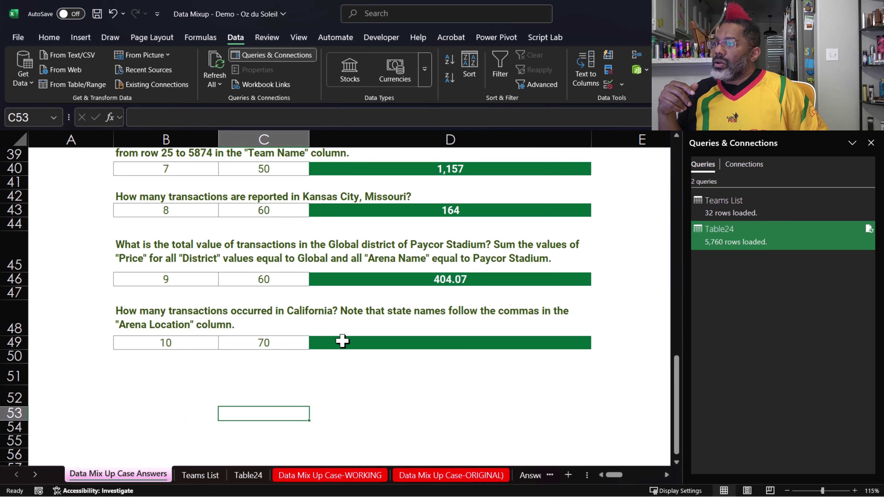
{"action": "left_click", "coordinate": [342, 343]}
{"action": "type", "text": "541"}
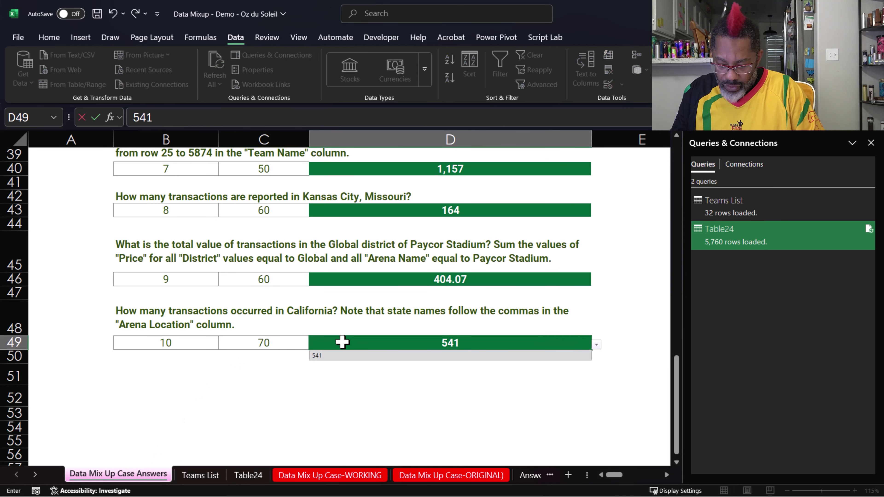
{"action": "left_click", "coordinate": [424, 395]}
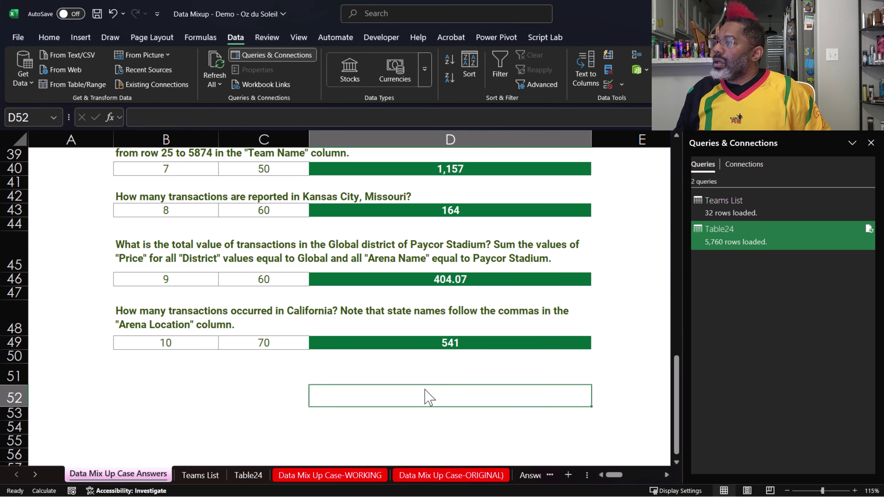